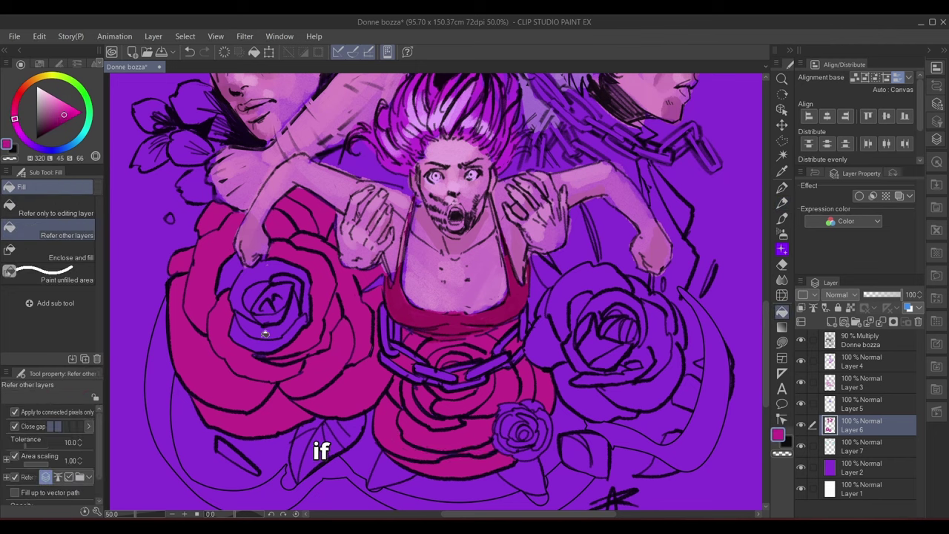
Fill the petals of the large rose on the right of the artwork with crimson
{"action": "left_click_drag", "start_coordinate": [563, 351], "coordinate": [415, 322]}
{"action": "mouse_move", "coordinate": [475, 256]}
{"action": "left_mouse_down"}
{"action": "mouse_move", "coordinate": [436, 273]}
{"action": "mouse_move", "coordinate": [502, 316]}
{"action": "mouse_move", "coordinate": [469, 325]}
{"action": "left_mouse_up"}
Sample a darker crimson and paint the small rose with the Pencil, using brush size 17 for the body and 8 for the edges
{"action": "key", "text": "p"}
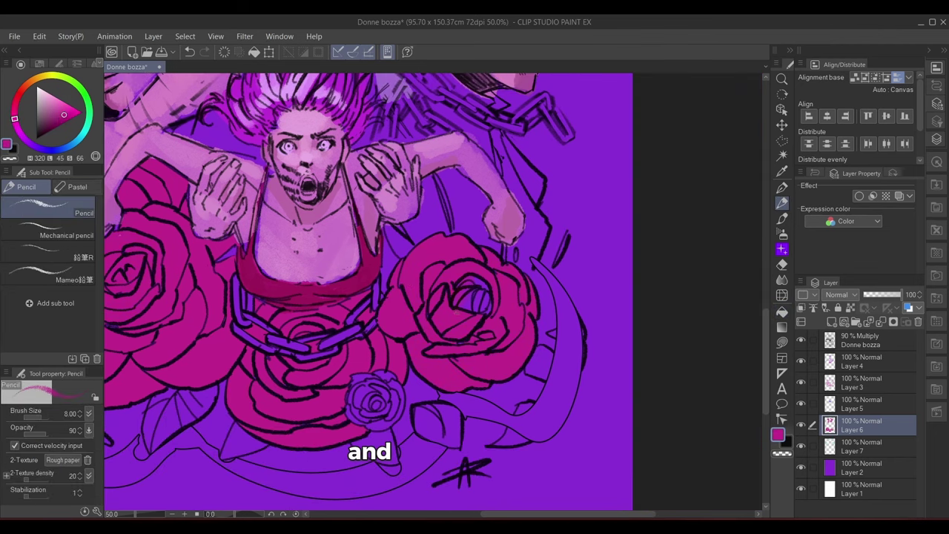
{"action": "mouse_move", "coordinate": [477, 345]}
{"action": "left_mouse_down"}
{"action": "mouse_move", "coordinate": [528, 317]}
{"action": "mouse_move", "coordinate": [596, 301]}
{"action": "mouse_move", "coordinate": [579, 319]}
{"action": "left_mouse_up"}
{"action": "left_click", "coordinate": [454, 262], "text": "alt"}
{"action": "mouse_move", "coordinate": [471, 392]}
{"action": "left_mouse_down"}
{"action": "mouse_move", "coordinate": [467, 358]}
{"action": "mouse_move", "coordinate": [460, 379]}
{"action": "left_mouse_up"}
{"action": "key", "text": "bracketright"}
{"action": "key", "text": "bracketright"}
{"action": "key", "text": "bracketright"}
{"action": "key", "text": "bracketright"}
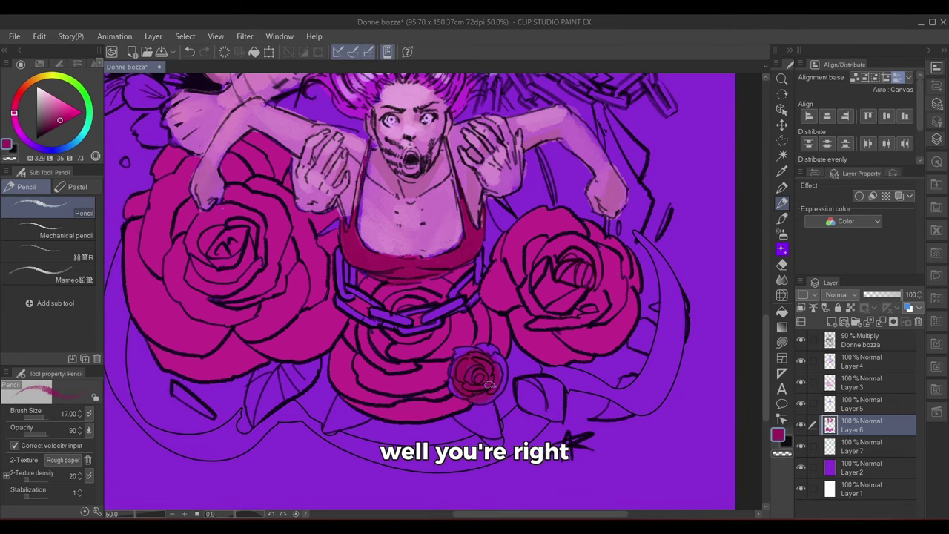
{"action": "key", "text": "bracketleft"}
{"action": "key", "text": "bracketleft"}
{"action": "key", "text": "bracketleft"}
{"action": "key", "text": "bracketleft"}
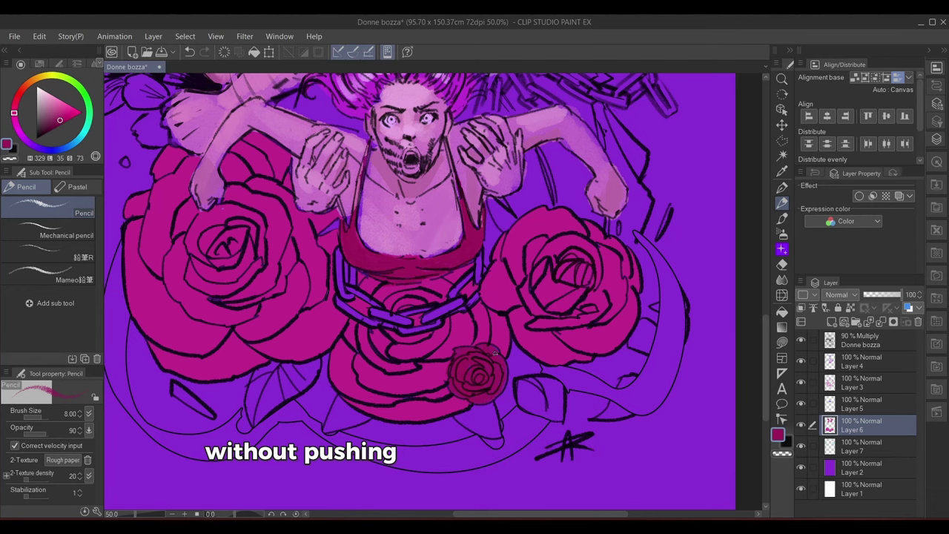
Hide and show Layer 4 to check what it contributes to the illustration
{"action": "scroll", "coordinate": [503, 381], "scroll_direction": "down", "scroll_amount": 2}
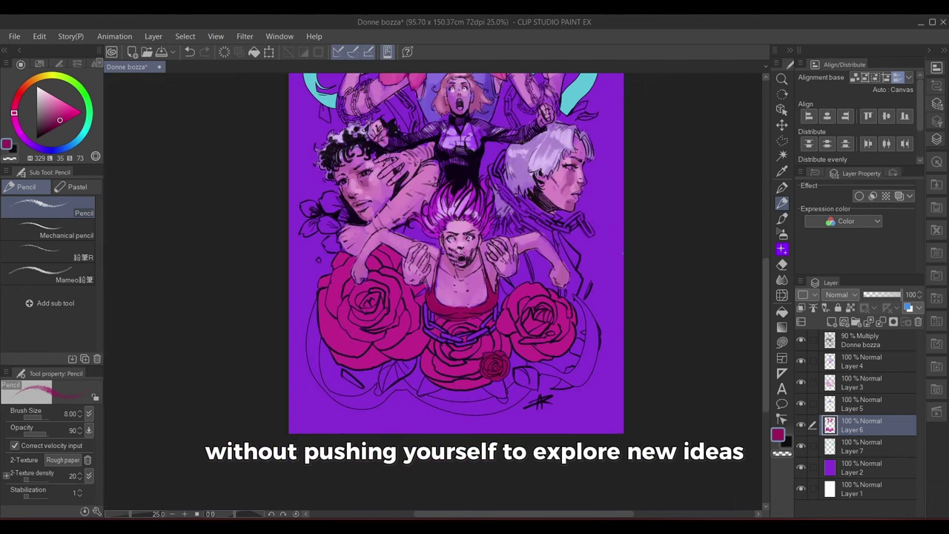
{"action": "mouse_move", "coordinate": [651, 256]}
{"action": "left_mouse_down"}
{"action": "mouse_move", "coordinate": [630, 314]}
{"action": "mouse_move", "coordinate": [629, 351]}
{"action": "left_mouse_up"}
{"action": "left_click", "coordinate": [803, 363]}
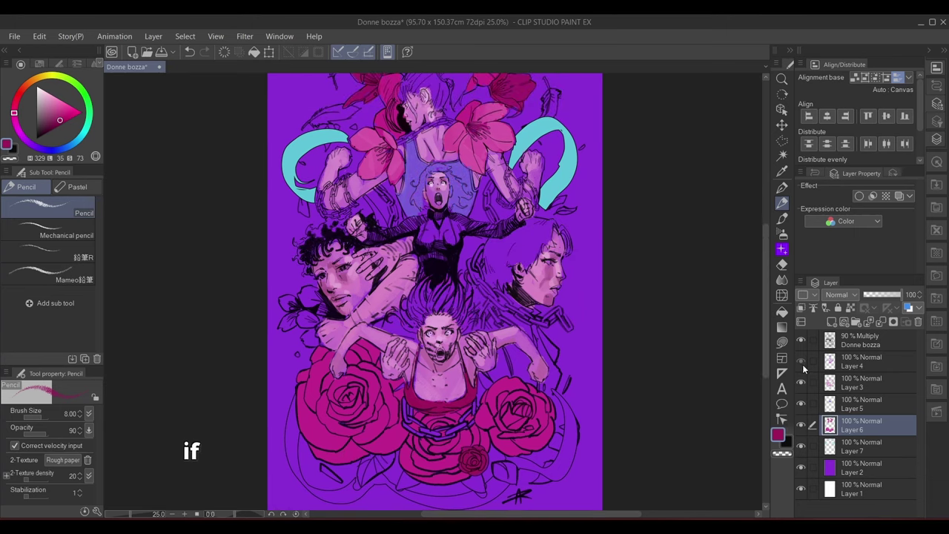
{"action": "left_click", "coordinate": [803, 363]}
Select Layer 7, sample the ribbon's cyan, and move the layer to sit directly above Layer 3
{"action": "left_click", "coordinate": [822, 448]}
{"action": "left_click", "coordinate": [553, 190], "text": "alt"}
{"action": "scroll", "coordinate": [445, 245], "scroll_direction": "up", "scroll_amount": 3}
{"action": "left_click_drag", "start_coordinate": [445, 245], "coordinate": [351, 218]}
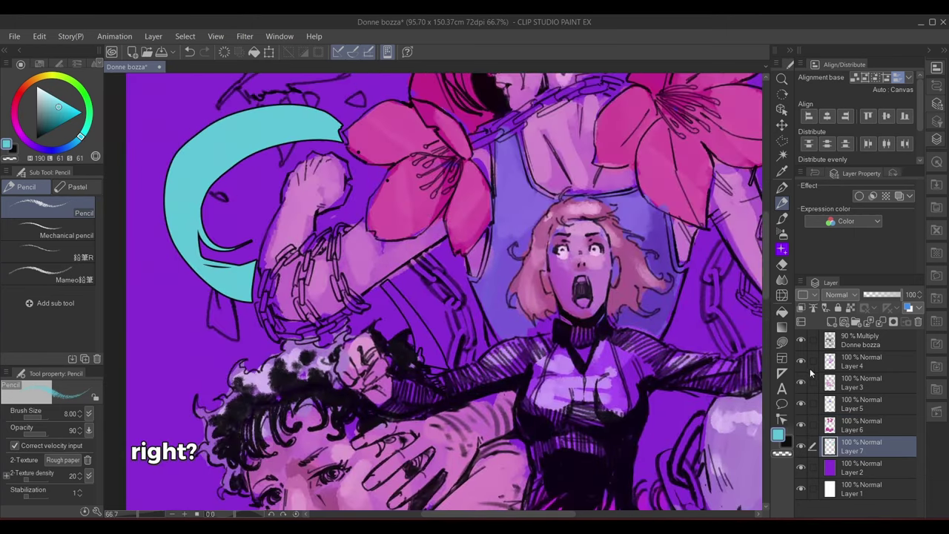
{"action": "left_click_drag", "start_coordinate": [860, 446], "coordinate": [856, 374]}
Try painting the chain around the left forearm in cyan with a smaller Pencil
{"action": "key", "text": "bracketleft"}
{"action": "key", "text": "bracketleft"}
{"action": "key", "text": "bracketleft"}
{"action": "left_click_drag", "start_coordinate": [277, 276], "coordinate": [271, 296]}
{"action": "left_click_drag", "start_coordinate": [271, 277], "coordinate": [282, 261]}
Switch to the Felt pen marker and undo the cyan test strokes on the chain
{"action": "left_click", "coordinate": [782, 188]}
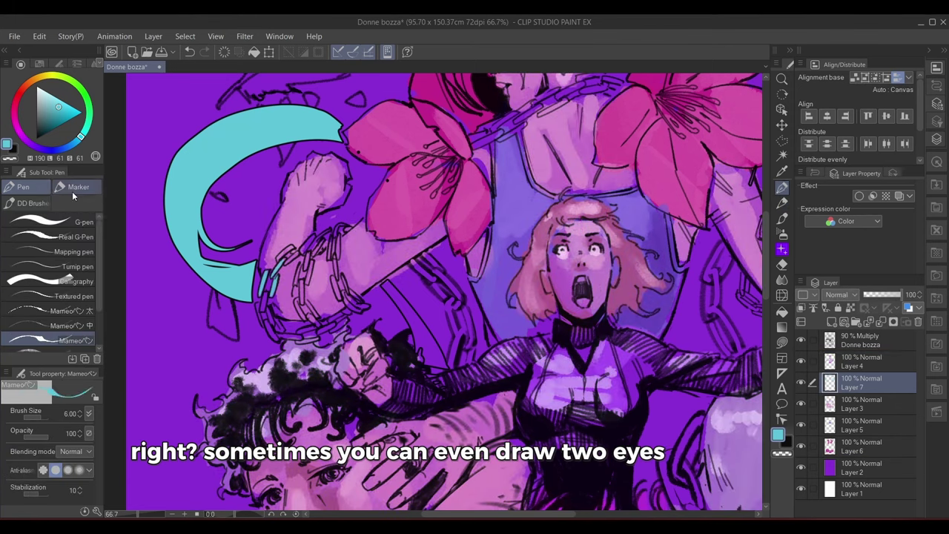
{"action": "left_click", "coordinate": [75, 188]}
{"action": "left_click_drag", "start_coordinate": [267, 294], "coordinate": [261, 308]}
{"action": "key", "text": "ctrl+z"}
{"action": "key", "text": "ctrl+z"}
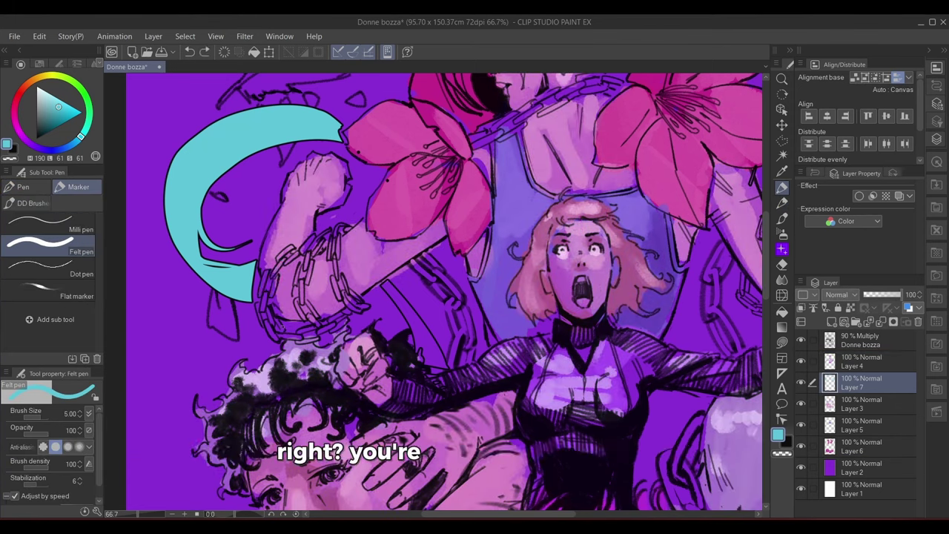
Choose a pale blue-grey and paint the first chain links around the left forearm with the Felt pen
{"action": "left_click_drag", "start_coordinate": [48, 109], "coordinate": [42, 97]}
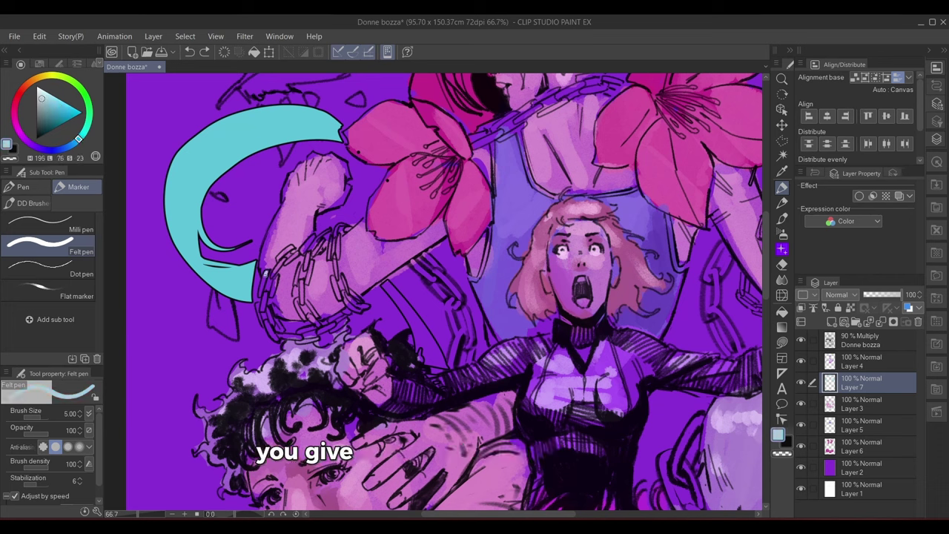
{"action": "mouse_move", "coordinate": [276, 272]}
{"action": "left_mouse_down"}
{"action": "mouse_move", "coordinate": [265, 305]}
{"action": "mouse_move", "coordinate": [270, 336]}
{"action": "left_mouse_up"}
{"action": "left_click_drag", "start_coordinate": [277, 264], "coordinate": [298, 251]}
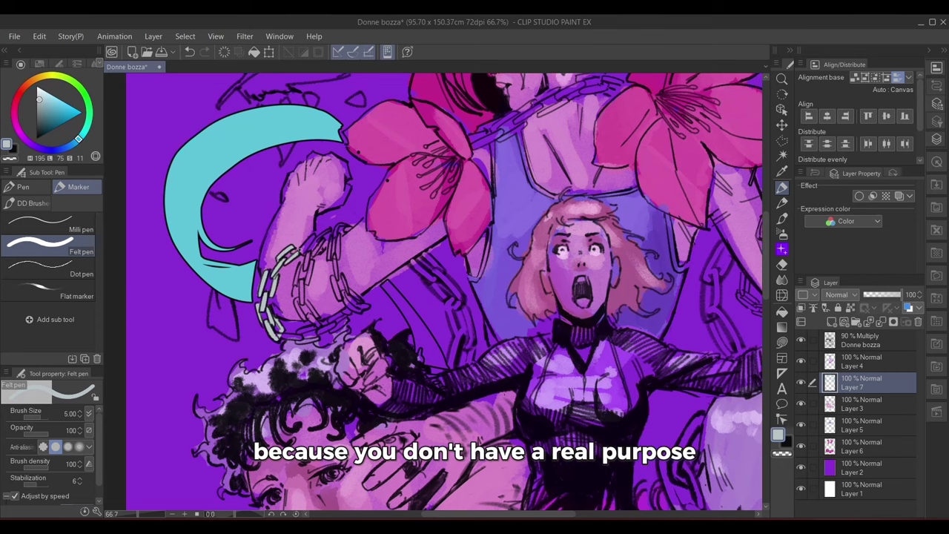
{"action": "left_click_drag", "start_coordinate": [302, 302], "coordinate": [311, 261]}
{"action": "mouse_move", "coordinate": [318, 252]}
{"action": "left_mouse_down"}
{"action": "mouse_move", "coordinate": [331, 237]}
{"action": "mouse_move", "coordinate": [339, 296]}
{"action": "mouse_move", "coordinate": [366, 307]}
{"action": "left_mouse_up"}
{"action": "mouse_move", "coordinate": [350, 309]}
{"action": "left_mouse_down"}
{"action": "mouse_move", "coordinate": [331, 330]}
{"action": "mouse_move", "coordinate": [399, 392]}
{"action": "left_mouse_up"}
Paint the remaining links of the left forearm's chain pale grey, rotating the canvas to follow them
{"action": "key", "text": "shift+space"}
{"action": "left_click_drag", "start_coordinate": [445, 275], "coordinate": [432, 307]}
{"action": "left_click_drag", "start_coordinate": [438, 315], "coordinate": [446, 303]}
{"action": "key", "text": "shift+space"}
{"action": "left_click_drag", "start_coordinate": [356, 349], "coordinate": [401, 382]}
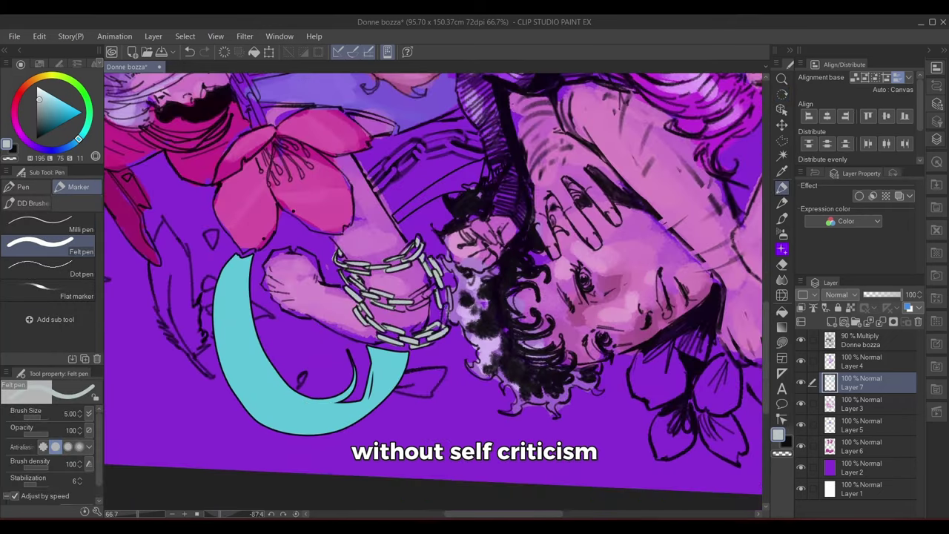
{"action": "left_click_drag", "start_coordinate": [448, 305], "coordinate": [441, 324]}
{"action": "key", "text": "shift+space"}
{"action": "left_click_drag", "start_coordinate": [356, 348], "coordinate": [434, 388]}
{"action": "left_click_drag", "start_coordinate": [431, 324], "coordinate": [424, 333]}
Paint the links of the chain hanging on the right side of the screaming central woman pale grey
{"action": "key", "text": "shift+space"}
{"action": "mouse_move", "coordinate": [356, 371]}
{"action": "left_mouse_down"}
{"action": "mouse_move", "coordinate": [356, 215]}
{"action": "mouse_move", "coordinate": [427, 185]}
{"action": "left_mouse_up"}
{"action": "key", "text": "space"}
{"action": "mouse_move", "coordinate": [563, 244]}
{"action": "left_mouse_down"}
{"action": "mouse_move", "coordinate": [382, 252]}
{"action": "mouse_move", "coordinate": [463, 231]}
{"action": "left_mouse_up"}
{"action": "mouse_move", "coordinate": [534, 221]}
{"action": "left_mouse_down"}
{"action": "mouse_move", "coordinate": [520, 247]}
{"action": "mouse_move", "coordinate": [525, 278]}
{"action": "left_mouse_up"}
{"action": "left_click_drag", "start_coordinate": [514, 273], "coordinate": [519, 251]}
{"action": "left_click_drag", "start_coordinate": [527, 313], "coordinate": [535, 331]}
{"action": "left_click_drag", "start_coordinate": [527, 285], "coordinate": [538, 331]}
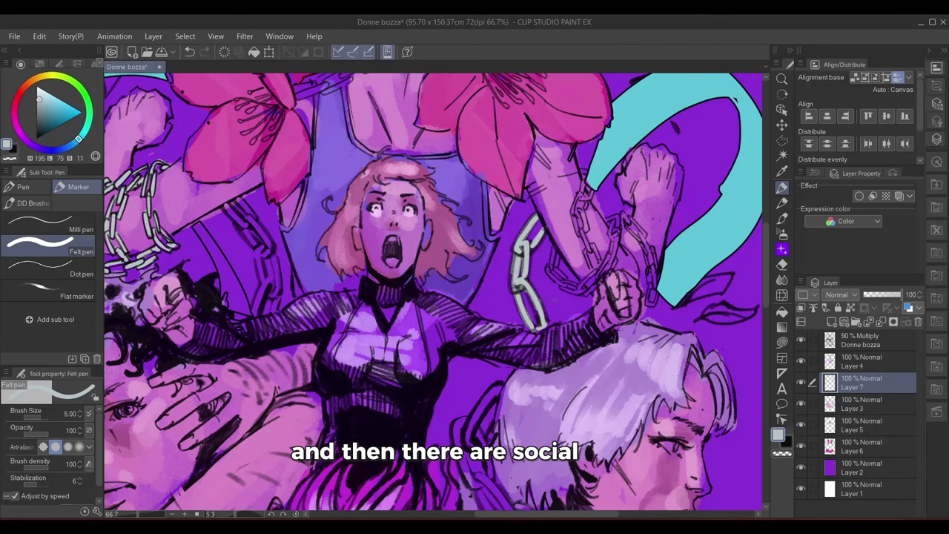
Paint the first links of the chain around the right forearm pale grey and save the illustration
{"action": "key", "text": "space"}
{"action": "left_click_drag", "start_coordinate": [633, 209], "coordinate": [609, 251]}
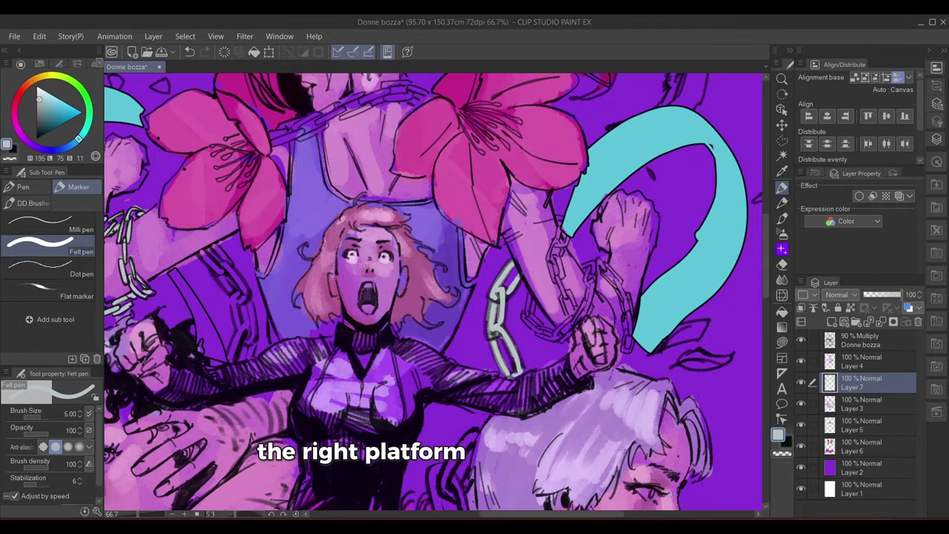
{"action": "left_click_drag", "start_coordinate": [553, 257], "coordinate": [563, 276]}
{"action": "left_click_drag", "start_coordinate": [563, 289], "coordinate": [573, 314]}
{"action": "key", "text": "ctrl+s"}
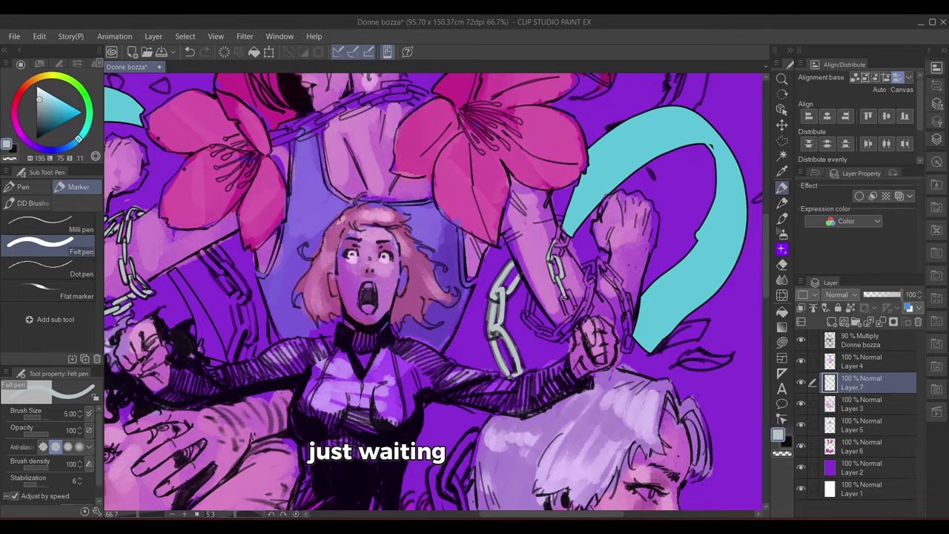
{"action": "left_click_drag", "start_coordinate": [563, 241], "coordinate": [555, 256]}
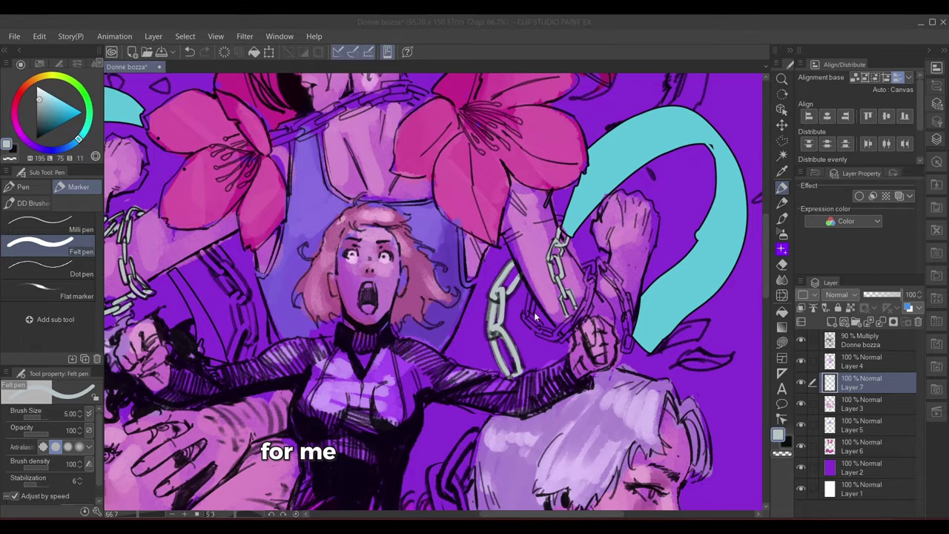
{"action": "mouse_move", "coordinate": [532, 294]}
{"action": "left_mouse_down"}
{"action": "mouse_move", "coordinate": [525, 316]}
{"action": "mouse_move", "coordinate": [536, 331]}
{"action": "left_mouse_up"}
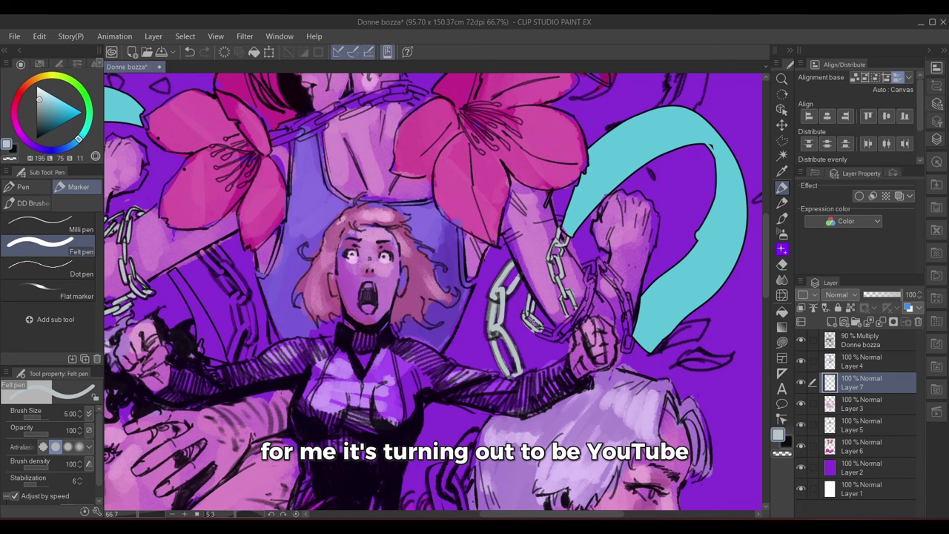
Paint the rest of the right forearm's chain pale grey, including the links beside the raised fist
{"action": "left_click_drag", "start_coordinate": [563, 297], "coordinate": [460, 252]}
{"action": "mouse_move", "coordinate": [593, 260]}
{"action": "left_mouse_down"}
{"action": "mouse_move", "coordinate": [591, 335]}
{"action": "mouse_move", "coordinate": [547, 408]}
{"action": "left_mouse_up"}
{"action": "key", "text": "e"}
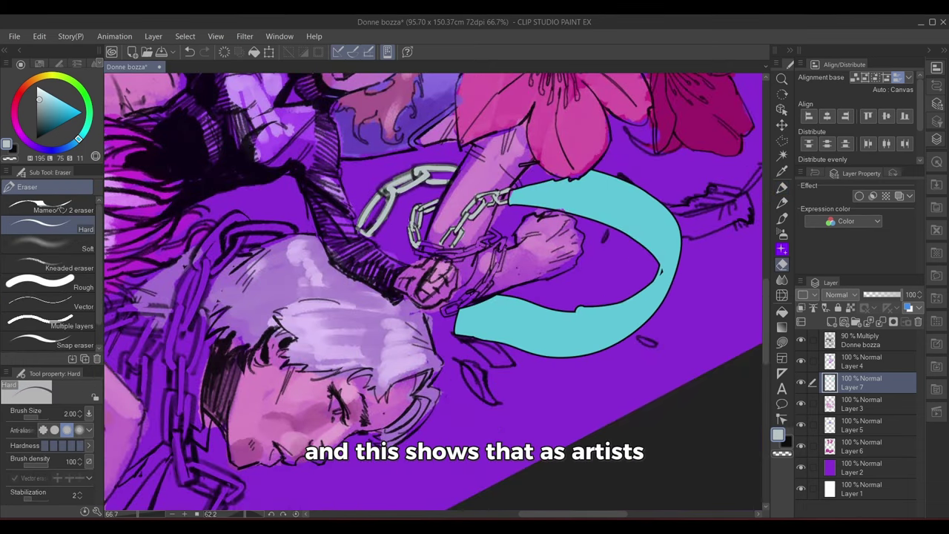
{"action": "key", "text": "p"}
{"action": "left_click_drag", "start_coordinate": [549, 297], "coordinate": [440, 178]}
{"action": "mouse_move", "coordinate": [386, 282]}
{"action": "left_mouse_down"}
{"action": "mouse_move", "coordinate": [395, 299]}
{"action": "mouse_move", "coordinate": [394, 261]}
{"action": "mouse_move", "coordinate": [401, 273]}
{"action": "left_mouse_up"}
{"action": "left_click_drag", "start_coordinate": [386, 250], "coordinate": [396, 260]}
{"action": "mouse_move", "coordinate": [393, 241]}
{"action": "left_mouse_down"}
{"action": "mouse_move", "coordinate": [372, 236]}
{"action": "mouse_move", "coordinate": [480, 222]}
{"action": "left_mouse_up"}
{"action": "mouse_move", "coordinate": [421, 192]}
{"action": "left_mouse_down"}
{"action": "mouse_move", "coordinate": [423, 227]}
{"action": "mouse_move", "coordinate": [391, 256]}
{"action": "mouse_move", "coordinate": [384, 293]}
{"action": "left_mouse_up"}
{"action": "key", "text": "r"}
{"action": "left_click_drag", "start_coordinate": [393, 282], "coordinate": [390, 292]}
{"action": "key", "text": "r"}
{"action": "left_click_drag", "start_coordinate": [519, 297], "coordinate": [519, 278]}
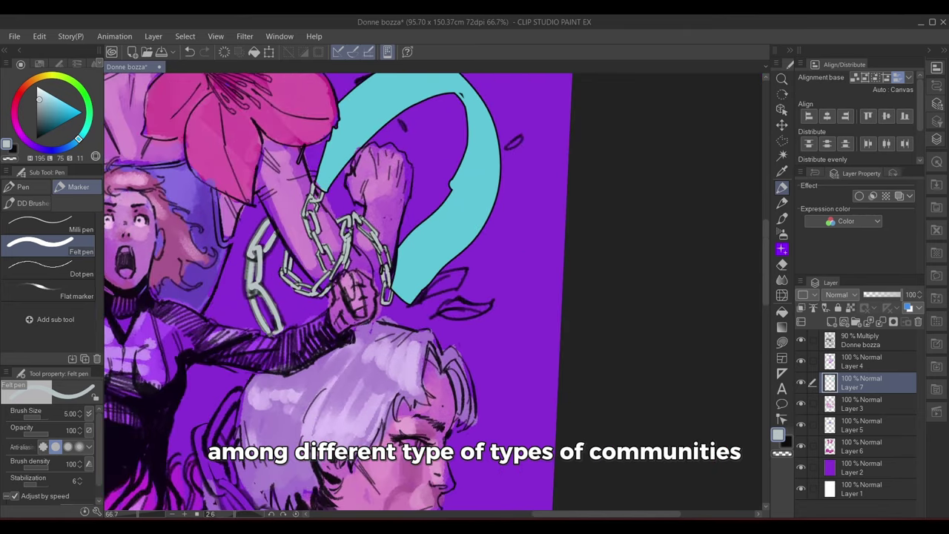
Paint the chain hanging on the left side of the screaming central woman pale grey
{"action": "left_click_drag", "start_coordinate": [474, 453], "coordinate": [584, 271]}
{"action": "left_click_drag", "start_coordinate": [386, 194], "coordinate": [576, 394]}
{"action": "mouse_move", "coordinate": [259, 241]}
{"action": "left_mouse_down"}
{"action": "mouse_move", "coordinate": [303, 280]}
{"action": "mouse_move", "coordinate": [289, 277]}
{"action": "mouse_move", "coordinate": [301, 279]}
{"action": "mouse_move", "coordinate": [306, 331]}
{"action": "left_mouse_up"}
{"action": "mouse_move", "coordinate": [305, 313]}
{"action": "left_mouse_down"}
{"action": "mouse_move", "coordinate": [292, 344]}
{"action": "mouse_move", "coordinate": [309, 345]}
{"action": "left_mouse_up"}
Increase the Felt pen size to 7 and paint the upper links of the chain behind the white-haired woman's head
{"action": "mouse_move", "coordinate": [538, 333]}
{"action": "left_mouse_down"}
{"action": "mouse_move", "coordinate": [513, 329]}
{"action": "mouse_move", "coordinate": [397, 207]}
{"action": "left_mouse_up"}
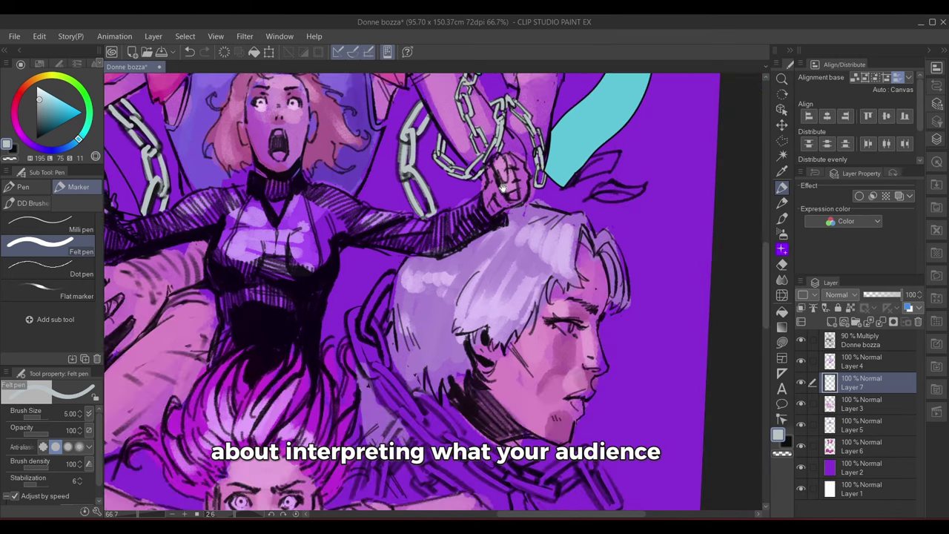
{"action": "mouse_move", "coordinate": [604, 277]}
{"action": "left_mouse_down"}
{"action": "mouse_move", "coordinate": [610, 218]}
{"action": "mouse_move", "coordinate": [596, 192]}
{"action": "left_mouse_up"}
{"action": "mouse_move", "coordinate": [457, 309]}
{"action": "left_mouse_down"}
{"action": "mouse_move", "coordinate": [454, 367]}
{"action": "mouse_move", "coordinate": [474, 339]}
{"action": "left_mouse_up"}
{"action": "mouse_move", "coordinate": [563, 245]}
{"action": "left_mouse_down"}
{"action": "mouse_move", "coordinate": [565, 331]}
{"action": "mouse_move", "coordinate": [513, 224]}
{"action": "left_mouse_up"}
{"action": "key", "text": "bracketright"}
{"action": "key", "text": "bracketright"}
{"action": "left_click_drag", "start_coordinate": [345, 251], "coordinate": [351, 307]}
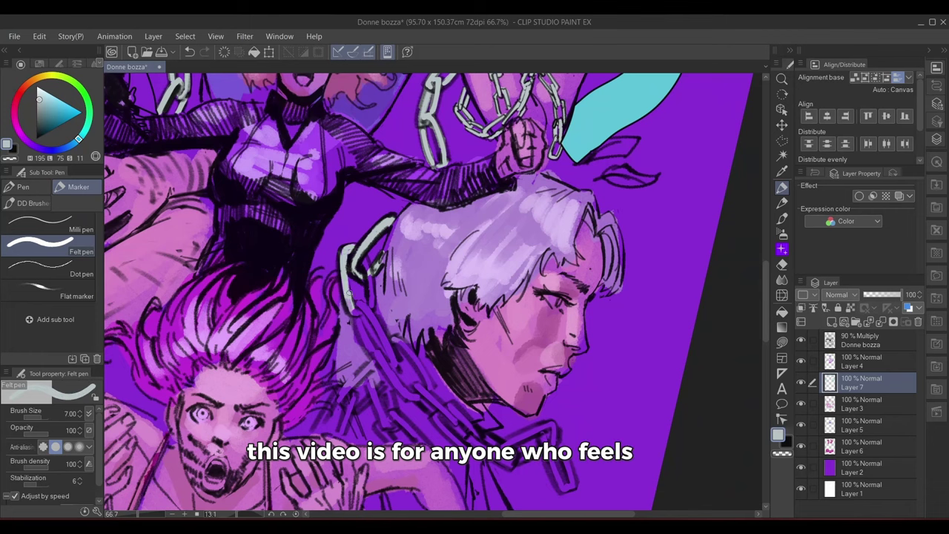
{"action": "left_click_drag", "start_coordinate": [348, 272], "coordinate": [363, 313]}
{"action": "mouse_move", "coordinate": [362, 255]}
{"action": "left_mouse_down"}
{"action": "mouse_move", "coordinate": [371, 288]}
{"action": "mouse_move", "coordinate": [355, 306]}
{"action": "mouse_move", "coordinate": [379, 361]}
{"action": "mouse_move", "coordinate": [417, 397]}
{"action": "mouse_move", "coordinate": [394, 371]}
{"action": "left_mouse_up"}
Paint the remaining links of the white-haired woman's chain down to its loose end below her chin
{"action": "mouse_move", "coordinate": [380, 347]}
{"action": "left_mouse_down"}
{"action": "mouse_move", "coordinate": [399, 340]}
{"action": "mouse_move", "coordinate": [428, 386]}
{"action": "mouse_move", "coordinate": [365, 369]}
{"action": "mouse_move", "coordinate": [407, 428]}
{"action": "left_mouse_up"}
{"action": "left_click_drag", "start_coordinate": [385, 382], "coordinate": [417, 415]}
{"action": "left_click_drag", "start_coordinate": [416, 416], "coordinate": [376, 351]}
{"action": "mouse_move", "coordinate": [536, 352]}
{"action": "left_mouse_down"}
{"action": "mouse_move", "coordinate": [537, 232]}
{"action": "mouse_move", "coordinate": [502, 227]}
{"action": "left_mouse_up"}
{"action": "mouse_move", "coordinate": [428, 346]}
{"action": "left_mouse_down"}
{"action": "mouse_move", "coordinate": [434, 296]}
{"action": "mouse_move", "coordinate": [451, 308]}
{"action": "left_mouse_up"}
{"action": "left_click_drag", "start_coordinate": [445, 347], "coordinate": [448, 312]}
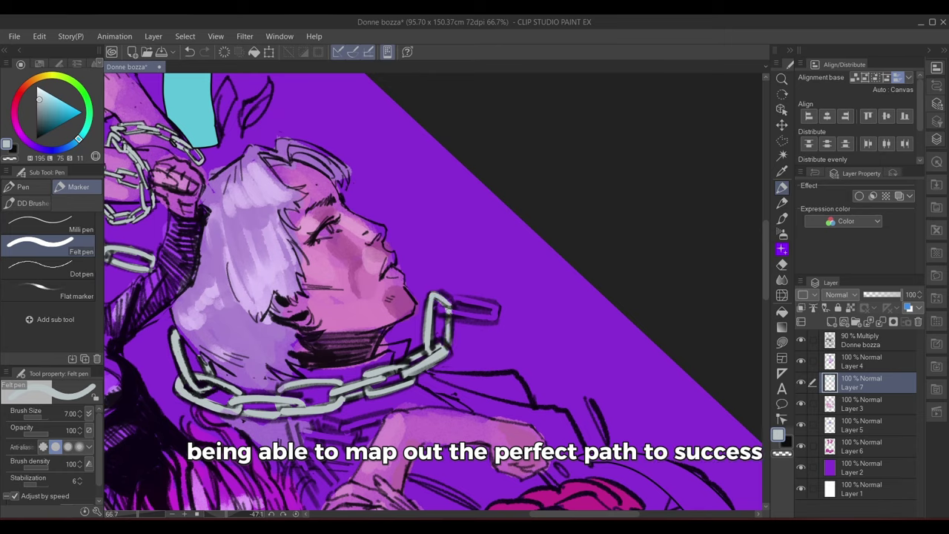
{"action": "left_click_drag", "start_coordinate": [530, 236], "coordinate": [519, 363]}
{"action": "left_click_drag", "start_coordinate": [435, 280], "coordinate": [438, 310]}
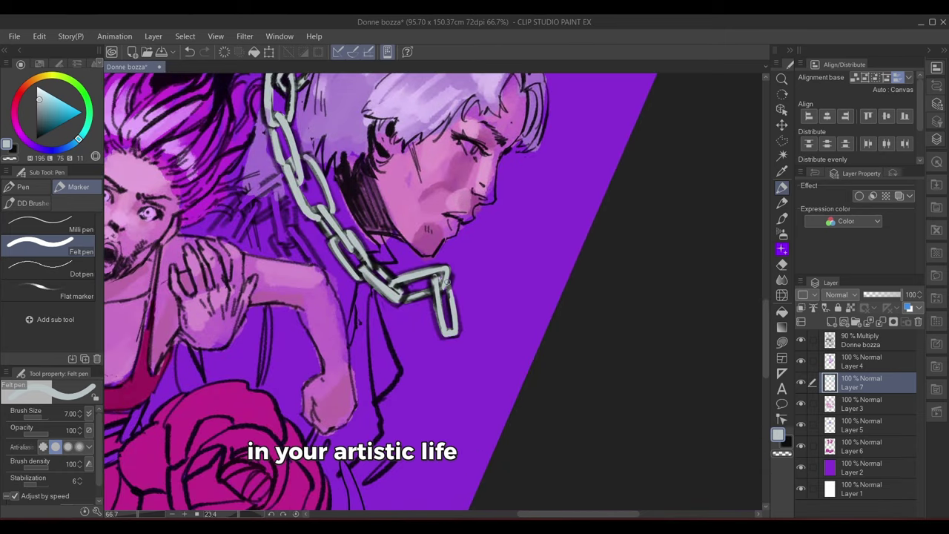
Reset the canvas rotation and fill the ribbon sections around the lower roses with the sampled ribbon cyan
{"action": "key", "text": "ctrl+at"}
{"action": "scroll", "coordinate": [453, 231], "scroll_direction": "down", "scroll_amount": 2}
{"action": "scroll", "coordinate": [534, 345], "scroll_direction": "down", "scroll_amount": 3}
{"action": "scroll", "coordinate": [529, 288], "scroll_direction": "up", "scroll_amount": 2}
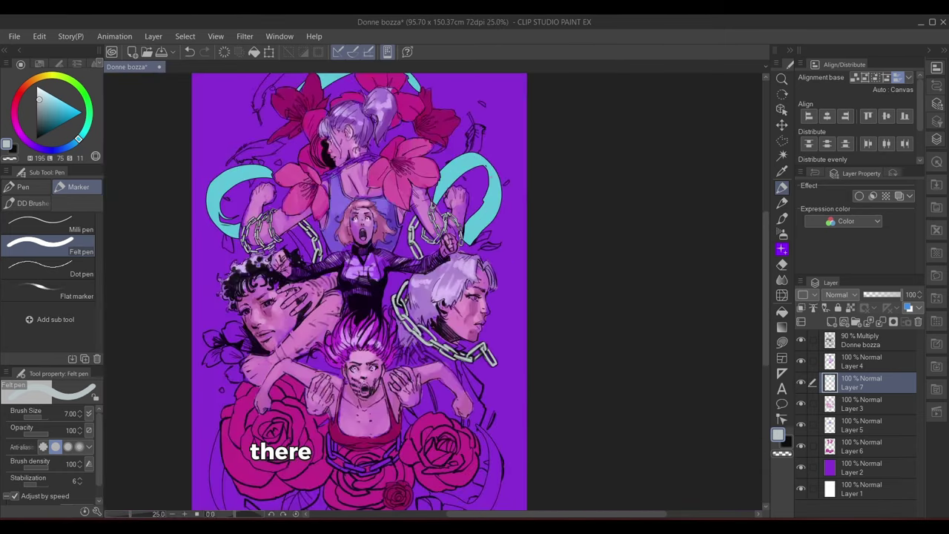
{"action": "mouse_move", "coordinate": [492, 300]}
{"action": "left_mouse_down"}
{"action": "mouse_move", "coordinate": [536, 233]}
{"action": "mouse_move", "coordinate": [552, 229]}
{"action": "left_mouse_up"}
{"action": "left_click", "coordinate": [782, 342]}
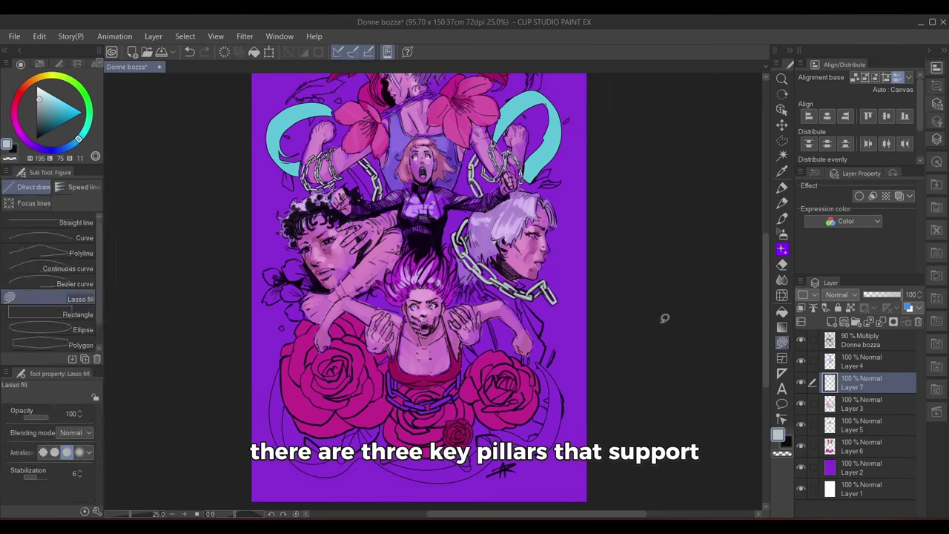
{"action": "left_click", "coordinate": [782, 312]}
{"action": "left_click", "coordinate": [547, 148], "text": "alt"}
{"action": "left_click", "coordinate": [551, 430]}
{"action": "left_click", "coordinate": [434, 477]}
{"action": "left_click", "coordinate": [347, 473]}
Paint the remaining petal areas of the flower beside the curly-haired woman pale grey with the Felt pen
{"action": "left_click_drag", "start_coordinate": [645, 151], "coordinate": [627, 167]}
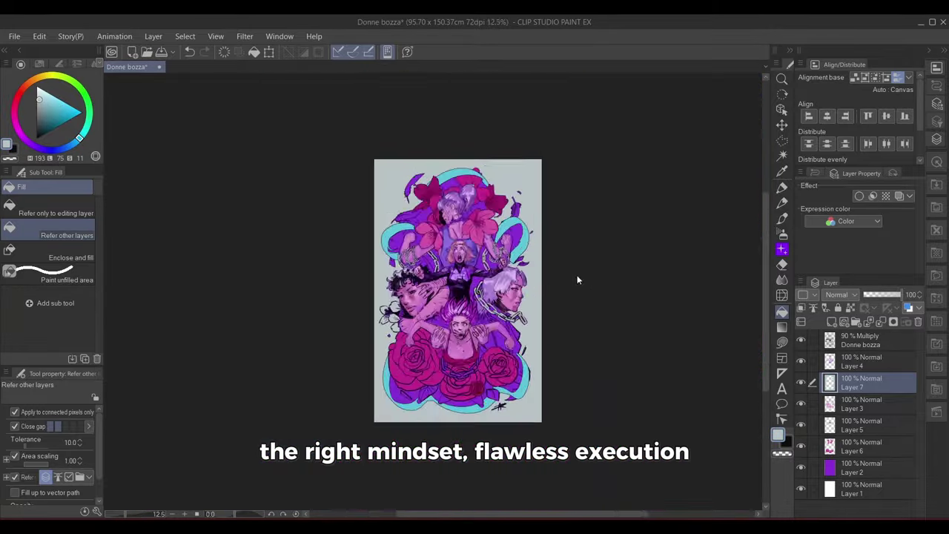
{"action": "scroll", "coordinate": [588, 293], "scroll_direction": "up", "scroll_amount": 5}
{"action": "key", "text": "p"}
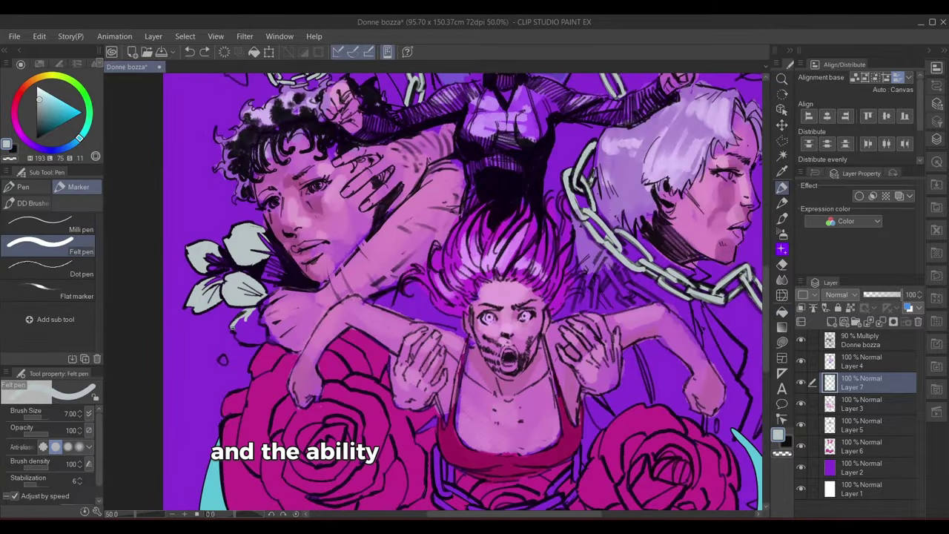
{"action": "mouse_move", "coordinate": [233, 327]}
{"action": "left_mouse_down"}
{"action": "mouse_move", "coordinate": [243, 340]}
{"action": "mouse_move", "coordinate": [251, 328]}
{"action": "mouse_move", "coordinate": [264, 336]}
{"action": "left_mouse_up"}
{"action": "mouse_move", "coordinate": [222, 277]}
{"action": "left_mouse_down"}
{"action": "mouse_move", "coordinate": [209, 287]}
{"action": "mouse_move", "coordinate": [267, 274]}
{"action": "mouse_move", "coordinate": [259, 282]}
{"action": "left_mouse_up"}
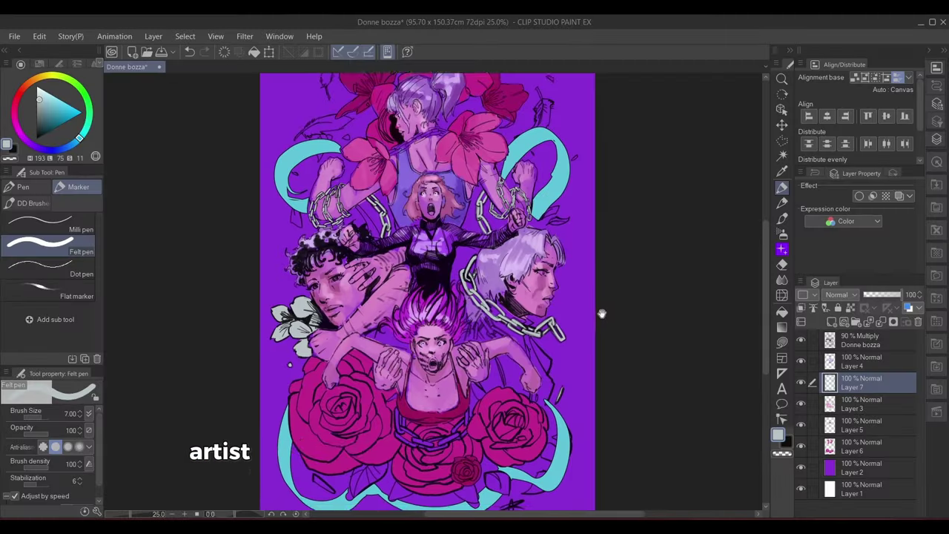
{"action": "left_click_drag", "start_coordinate": [604, 301], "coordinate": [610, 277]}
{"action": "key", "text": "ctrl+a"}
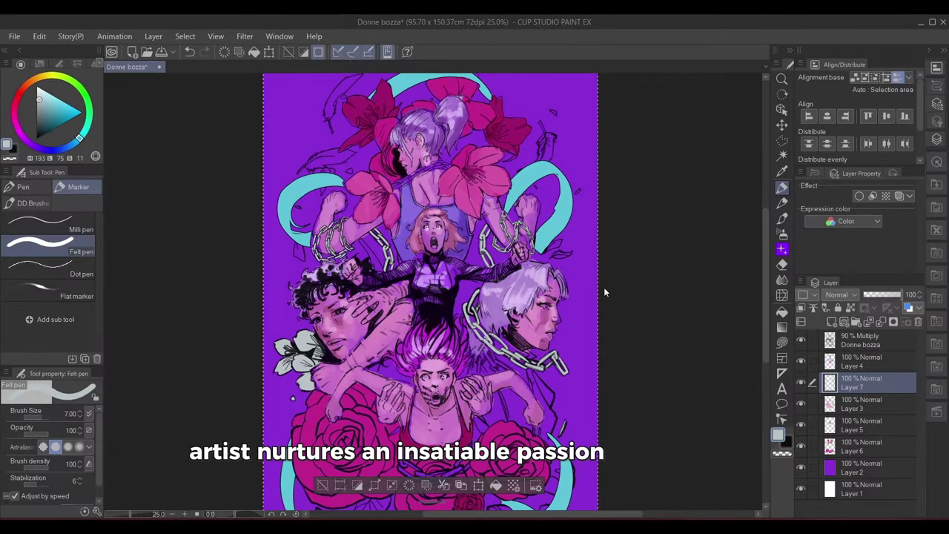
{"action": "key", "text": "ctrl+d"}
{"action": "scroll", "coordinate": [603, 287], "scroll_direction": "down", "scroll_amount": 2}
{"action": "left_click_drag", "start_coordinate": [626, 310], "coordinate": [607, 319]}
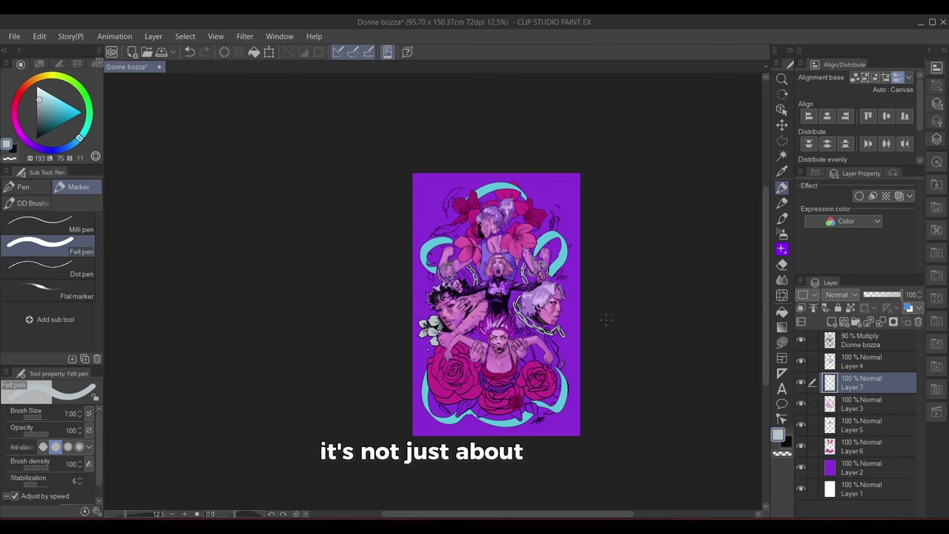
{"action": "scroll", "coordinate": [607, 319], "scroll_direction": "up", "scroll_amount": 2}
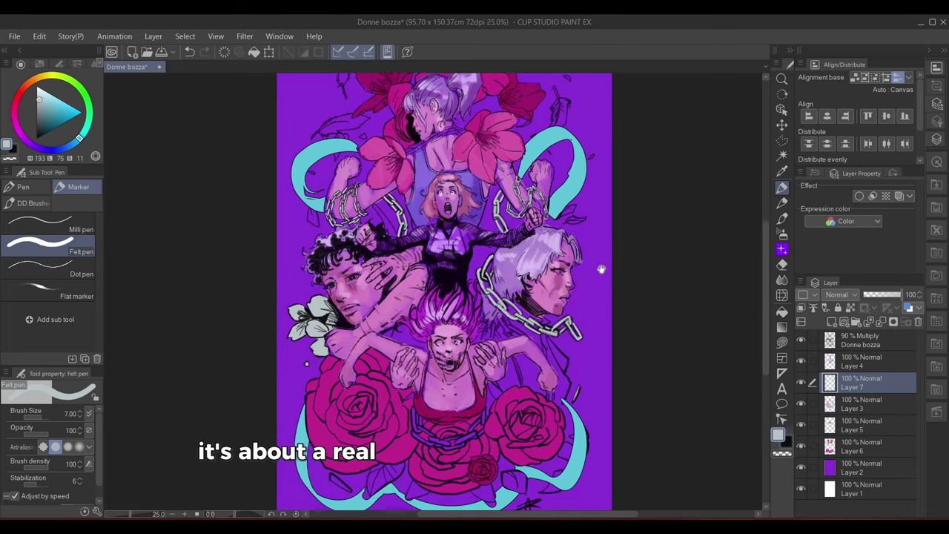
{"action": "left_click_drag", "start_coordinate": [602, 269], "coordinate": [584, 300]}
Hide and show Layer 3 as a check, and add a new raster layer directly above Layer 6
{"action": "left_click", "coordinate": [804, 405]}
{"action": "left_click", "coordinate": [804, 405]}
{"action": "left_click", "coordinate": [807, 446]}
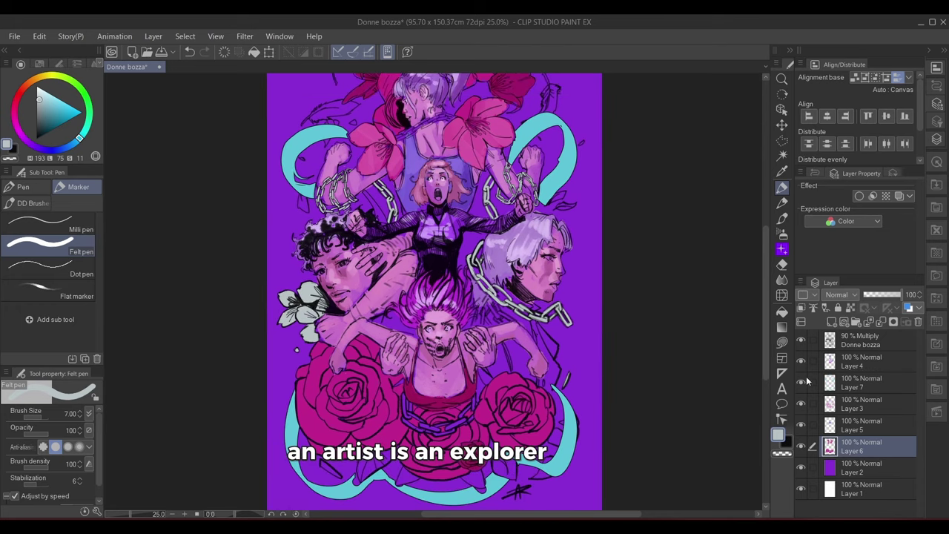
{"action": "left_click_drag", "start_coordinate": [601, 448], "coordinate": [626, 405]}
{"action": "key", "text": "ctrl+shift+n"}
Fill the leaves around the lower roses and the small ribbon folds with the pink sampled from the lily
{"action": "key", "text": "g"}
{"action": "mouse_move", "coordinate": [529, 326]}
{"action": "left_mouse_down"}
{"action": "mouse_move", "coordinate": [511, 409]}
{"action": "mouse_move", "coordinate": [534, 414]}
{"action": "left_mouse_up"}
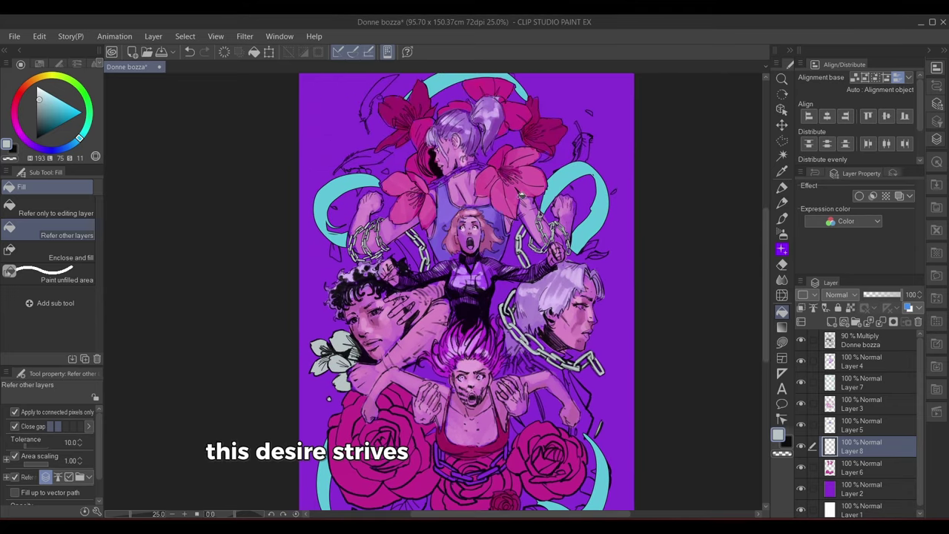
{"action": "left_click", "coordinate": [415, 197], "text": "alt"}
{"action": "left_click_drag", "start_coordinate": [416, 415], "coordinate": [479, 284]}
{"action": "left_click", "coordinate": [469, 384]}
{"action": "left_click", "coordinate": [429, 384]}
{"action": "left_click", "coordinate": [503, 393]}
{"action": "left_click", "coordinate": [569, 395]}
{"action": "left_click", "coordinate": [601, 382]}
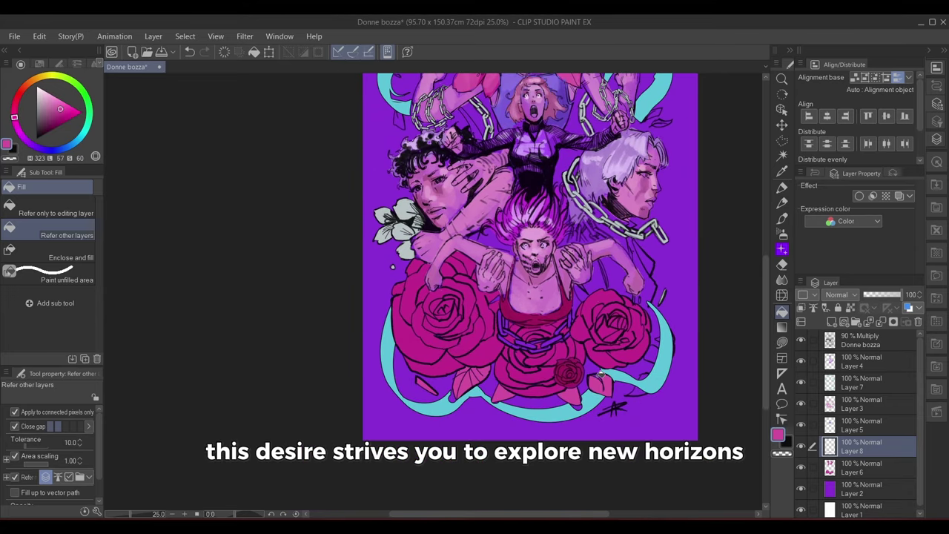
{"action": "left_click", "coordinate": [646, 384]}
{"action": "left_click", "coordinate": [652, 354]}
{"action": "mouse_move", "coordinate": [648, 250]}
{"action": "left_mouse_down"}
{"action": "mouse_move", "coordinate": [597, 315]}
{"action": "mouse_move", "coordinate": [646, 215]}
{"action": "left_mouse_up"}
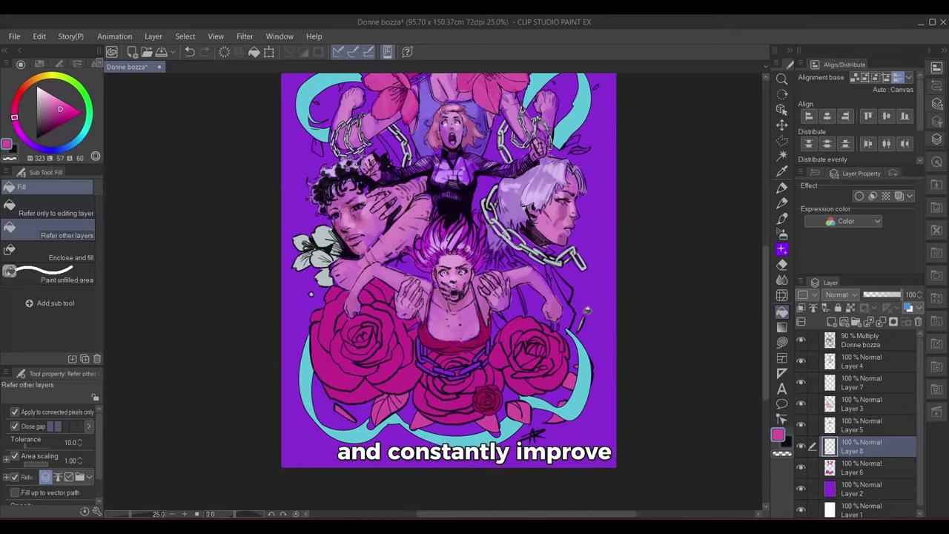
Refill the leaves around the lower roses with the pale grey sampled from the flower beside the curly-haired woman
{"action": "left_click", "coordinate": [319, 253], "text": "alt"}
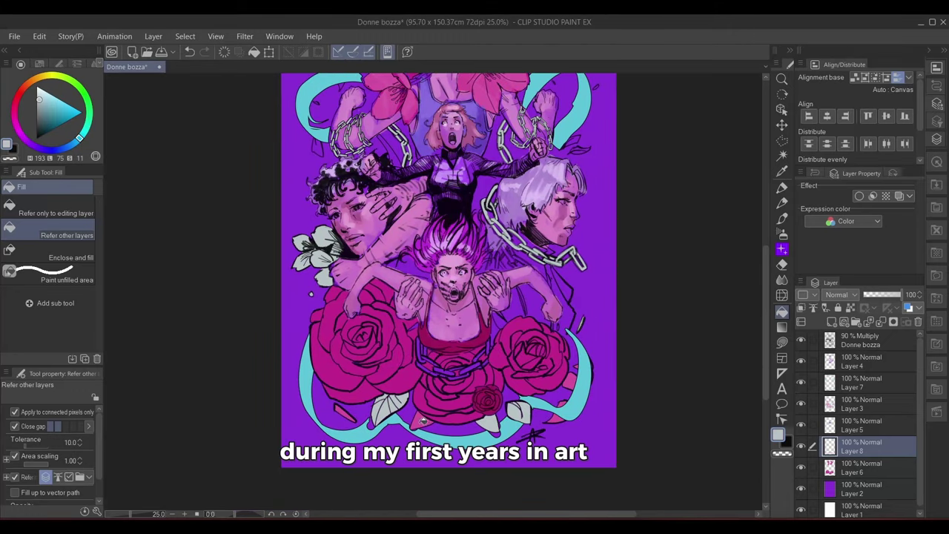
{"action": "left_click", "coordinate": [423, 421]}
{"action": "scroll", "coordinate": [483, 370], "scroll_direction": "down", "scroll_amount": 4}
{"action": "scroll", "coordinate": [516, 307], "scroll_direction": "up", "scroll_amount": 4}
{"action": "left_click_drag", "start_coordinate": [459, 460], "coordinate": [573, 286]}
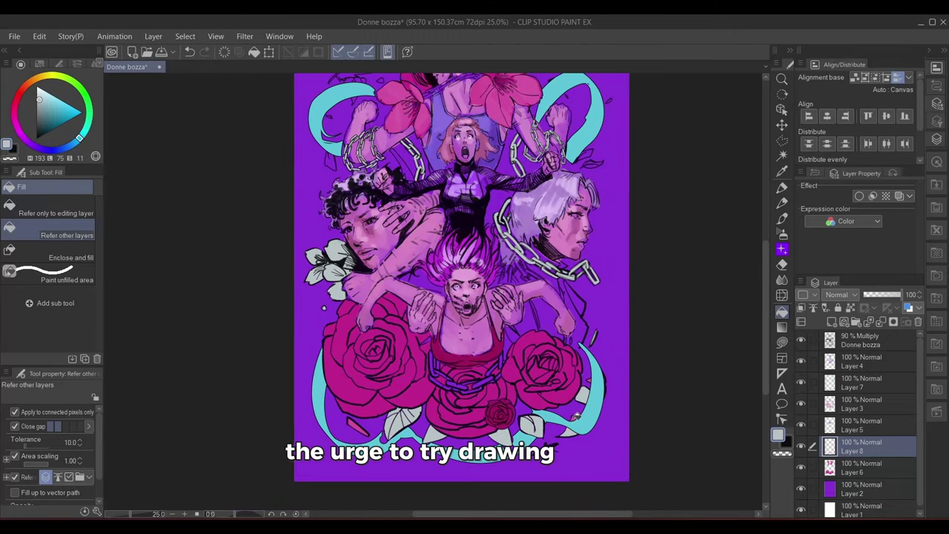
{"action": "left_click_drag", "start_coordinate": [605, 257], "coordinate": [611, 298]}
{"action": "left_click_drag", "start_coordinate": [590, 205], "coordinate": [602, 268]}
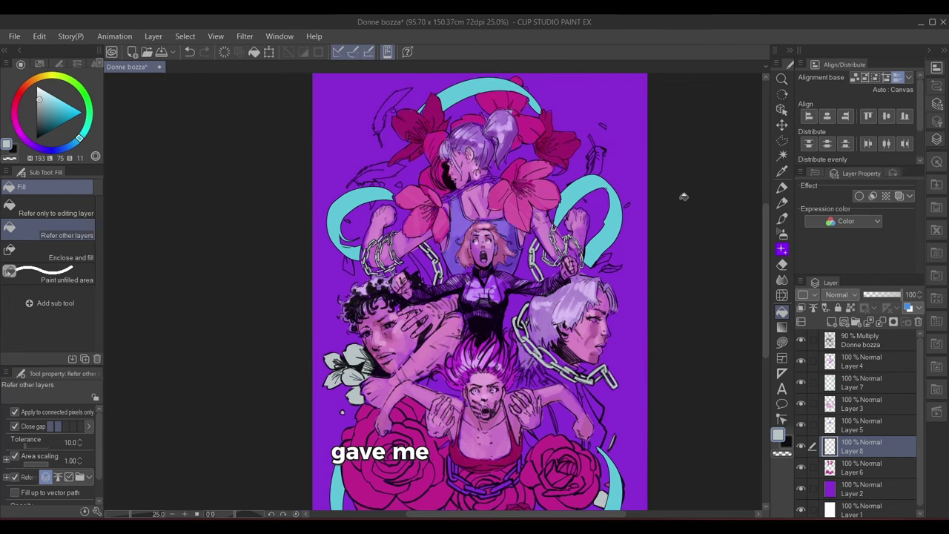
On Layer 7, fill the ribbon section behind the arm chain with the sampled ribbon cyan
{"action": "left_click", "coordinate": [825, 388]}
{"action": "left_click", "coordinate": [336, 222], "text": "alt"}
{"action": "left_click", "coordinate": [424, 270]}
{"action": "left_click_drag", "start_coordinate": [619, 473], "coordinate": [625, 443]}
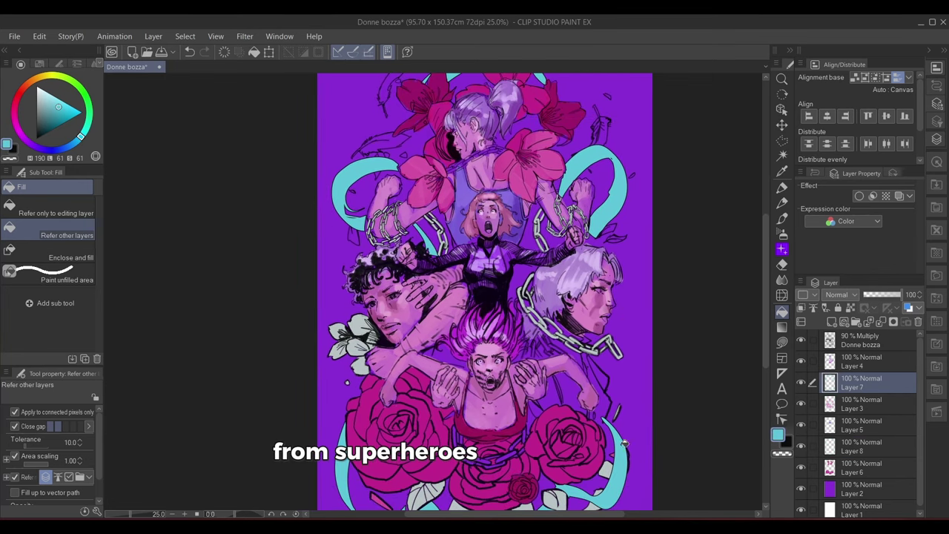
Fill the loose small petals with sampled magenta and the small leaves by the ribbon loop with sampled pale grey
{"action": "left_click", "coordinate": [358, 238], "text": "alt"}
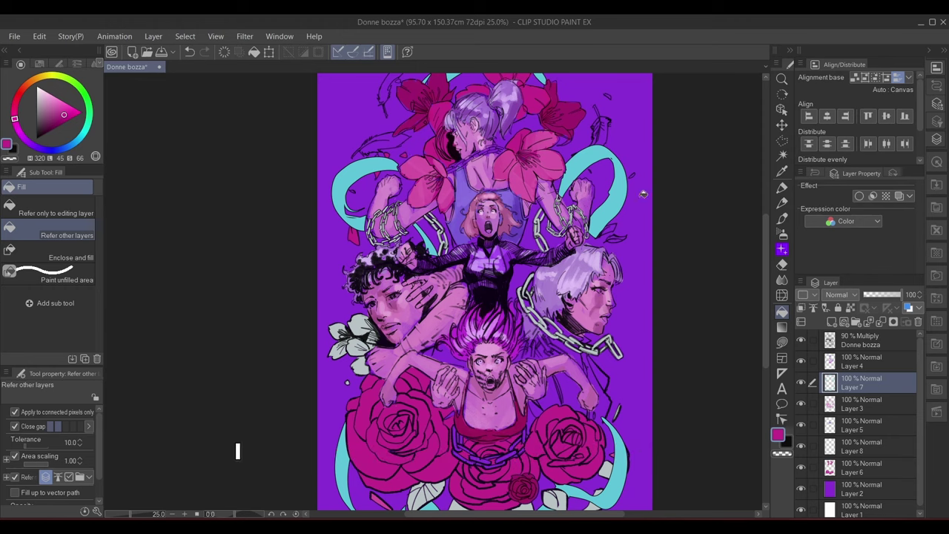
{"action": "scroll", "coordinate": [640, 195], "scroll_direction": "up", "scroll_amount": 1}
{"action": "left_click", "coordinate": [264, 360], "text": "alt"}
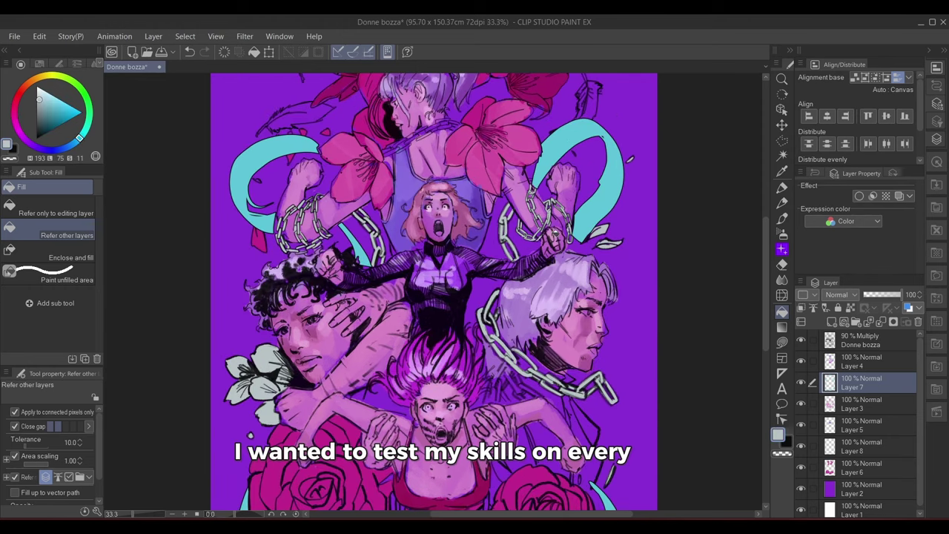
{"action": "scroll", "coordinate": [631, 157], "scroll_direction": "up", "scroll_amount": 2}
{"action": "key", "text": "p"}
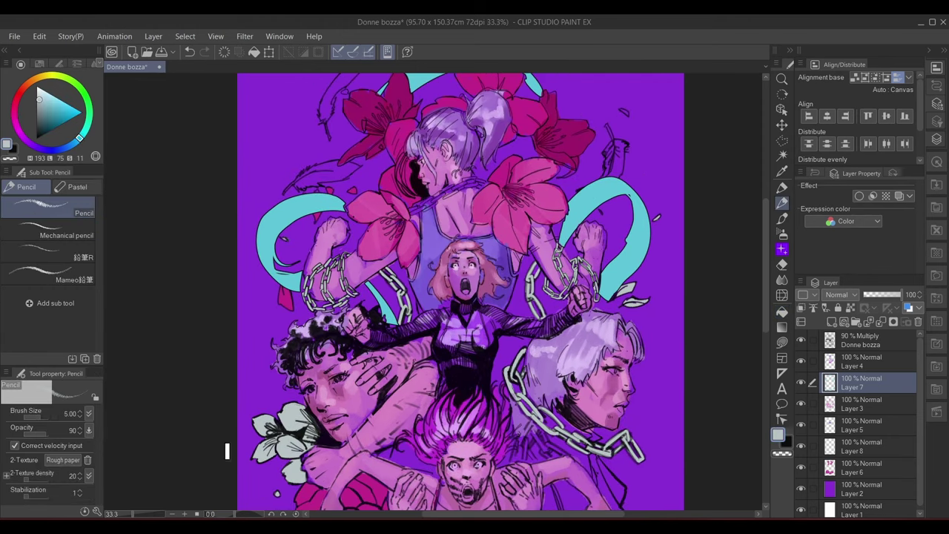
{"action": "left_click", "coordinate": [325, 189], "text": "alt"}
{"action": "scroll", "coordinate": [647, 189], "scroll_direction": "down", "scroll_amount": 3}
{"action": "left_click_drag", "start_coordinate": [648, 191], "coordinate": [609, 198]}
{"action": "scroll", "coordinate": [639, 284], "scroll_direction": "up", "scroll_amount": 2}
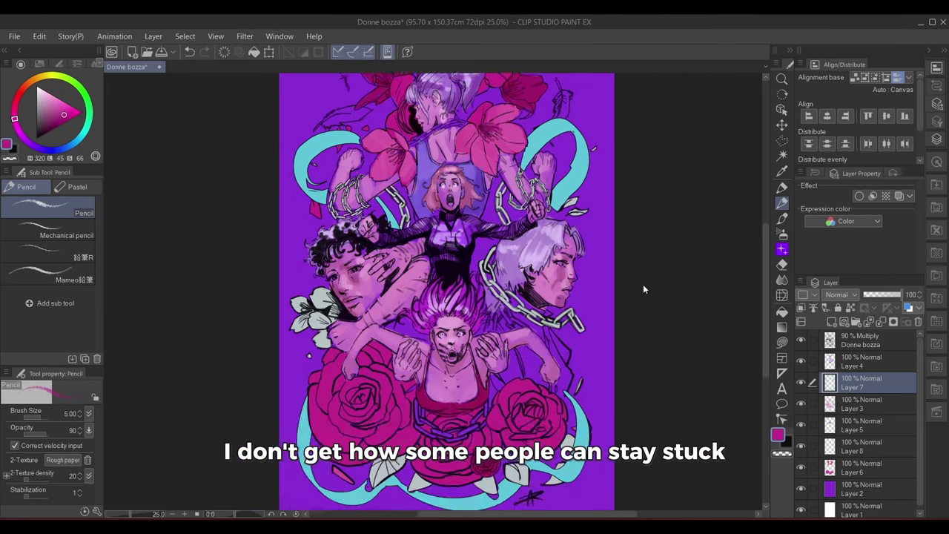
{"action": "mouse_move", "coordinate": [609, 244]}
{"action": "left_mouse_down"}
{"action": "mouse_move", "coordinate": [622, 287]}
{"action": "mouse_move", "coordinate": [631, 153]}
{"action": "left_mouse_up"}
Fill the three feathers around the ponytailed woman with a near-white tint lightened from the sampled pale grey
{"action": "left_click", "coordinate": [513, 426], "text": "alt"}
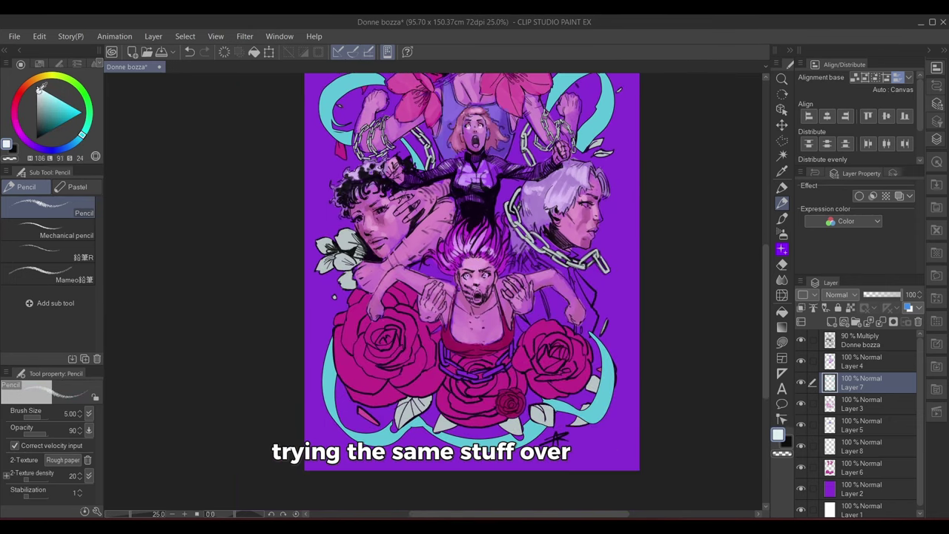
{"action": "left_click", "coordinate": [40, 91]}
{"action": "left_click_drag", "start_coordinate": [442, 136], "coordinate": [547, 288]}
{"action": "scroll", "coordinate": [639, 154], "scroll_direction": "up", "scroll_amount": 2}
{"action": "key", "text": "g"}
{"action": "left_click", "coordinate": [330, 139]}
{"action": "left_click", "coordinate": [314, 269]}
{"action": "left_click_drag", "start_coordinate": [479, 219], "coordinate": [337, 280]}
{"action": "left_click", "coordinate": [606, 315]}
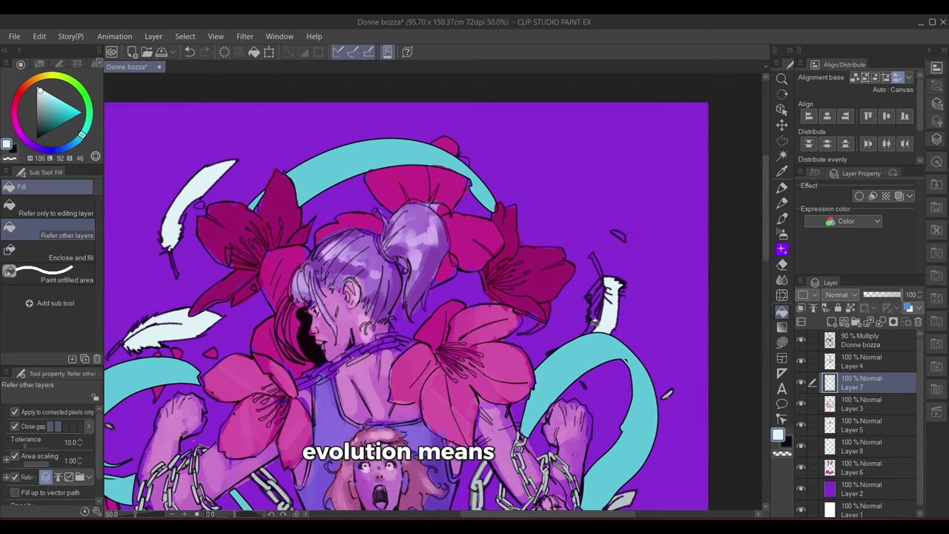
{"action": "left_click", "coordinate": [595, 323]}
{"action": "left_click", "coordinate": [598, 288]}
Paint the unfilled parts of the feather above the right-hand ribbon loop near-white with the Felt pen
{"action": "left_click", "coordinate": [782, 188]}
{"action": "left_click_drag", "start_coordinate": [603, 291], "coordinate": [596, 327]}
{"action": "mouse_move", "coordinate": [604, 296]}
{"action": "left_mouse_down"}
{"action": "mouse_move", "coordinate": [590, 321]}
{"action": "mouse_move", "coordinate": [590, 254]}
{"action": "left_mouse_up"}
{"action": "key", "text": "e"}
Touch up the quill and edges of the two left-hand feathers with the near-white Felt pen and the Hard eraser
{"action": "left_click_drag", "start_coordinate": [519, 256], "coordinate": [673, 225]}
{"action": "key", "text": "p"}
{"action": "left_click_drag", "start_coordinate": [325, 217], "coordinate": [332, 244]}
{"action": "key", "text": "e"}
{"action": "key", "text": "p"}
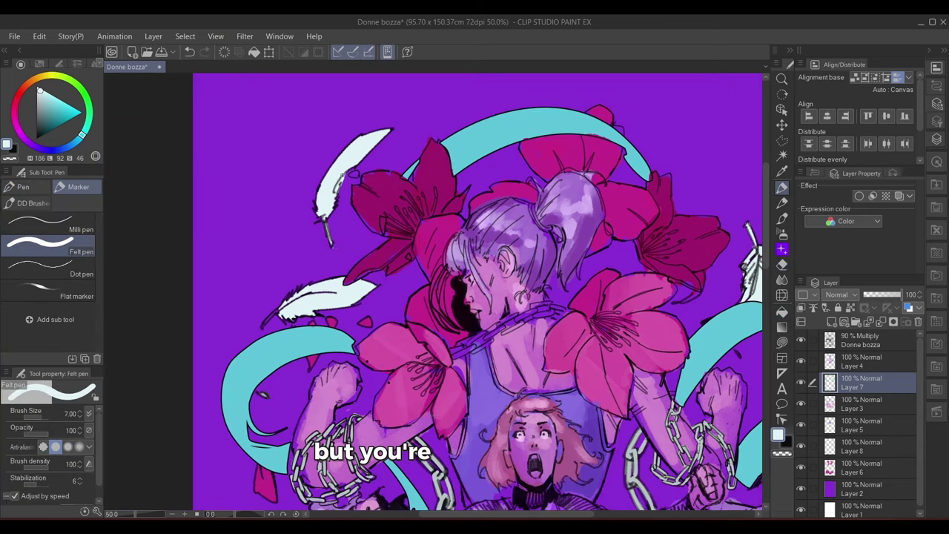
{"action": "key", "text": "e"}
{"action": "left_click_drag", "start_coordinate": [343, 176], "coordinate": [337, 196]}
{"action": "key", "text": "p"}
{"action": "mouse_move", "coordinate": [445, 230]}
{"action": "left_mouse_down"}
{"action": "mouse_move", "coordinate": [467, 232]}
{"action": "mouse_move", "coordinate": [439, 241]}
{"action": "left_mouse_up"}
{"action": "key", "text": "e"}
{"action": "key", "text": "p"}
{"action": "key", "text": "e"}
{"action": "key", "text": "p"}
Paint the small shape between the upper-left feather and the dark lily with the sampled ribbon cyan
{"action": "left_click_drag", "start_coordinate": [554, 152], "coordinate": [471, 152]}
{"action": "left_click", "coordinate": [356, 147], "text": "alt"}
{"action": "left_click_drag", "start_coordinate": [236, 187], "coordinate": [244, 186]}
{"action": "key", "text": "e"}
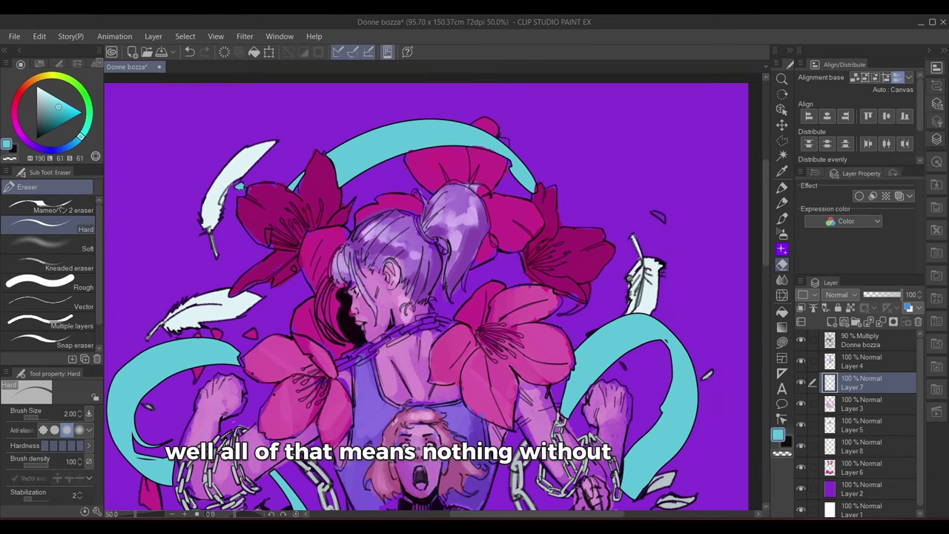
{"action": "key", "text": "p"}
{"action": "left_click_drag", "start_coordinate": [448, 403], "coordinate": [487, 378]}
Hide and show Layer 4 as a check, and add a new raster layer directly above it
{"action": "left_click_drag", "start_coordinate": [602, 311], "coordinate": [579, 267]}
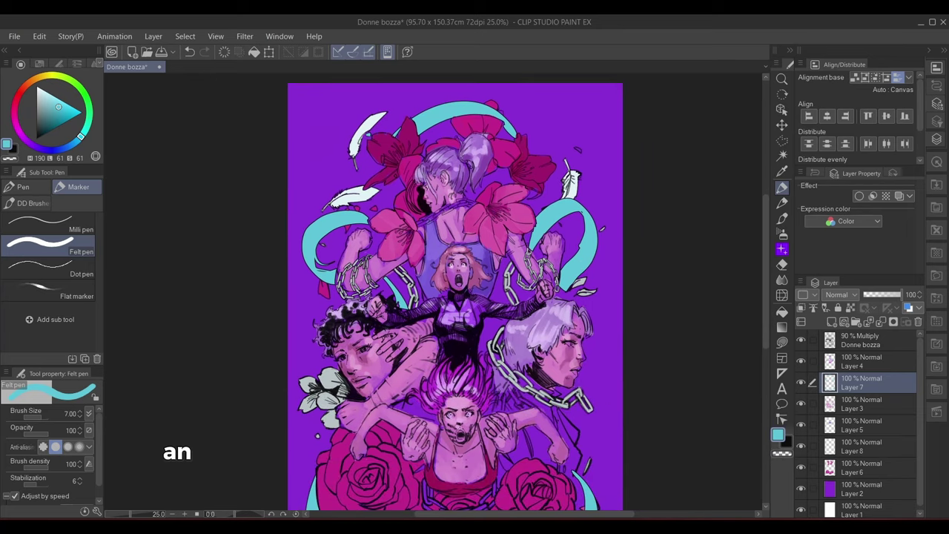
{"action": "left_click_drag", "start_coordinate": [621, 350], "coordinate": [601, 427]}
{"action": "scroll", "coordinate": [605, 319], "scroll_direction": "down", "scroll_amount": 5}
{"action": "scroll", "coordinate": [597, 333], "scroll_direction": "up", "scroll_amount": 5}
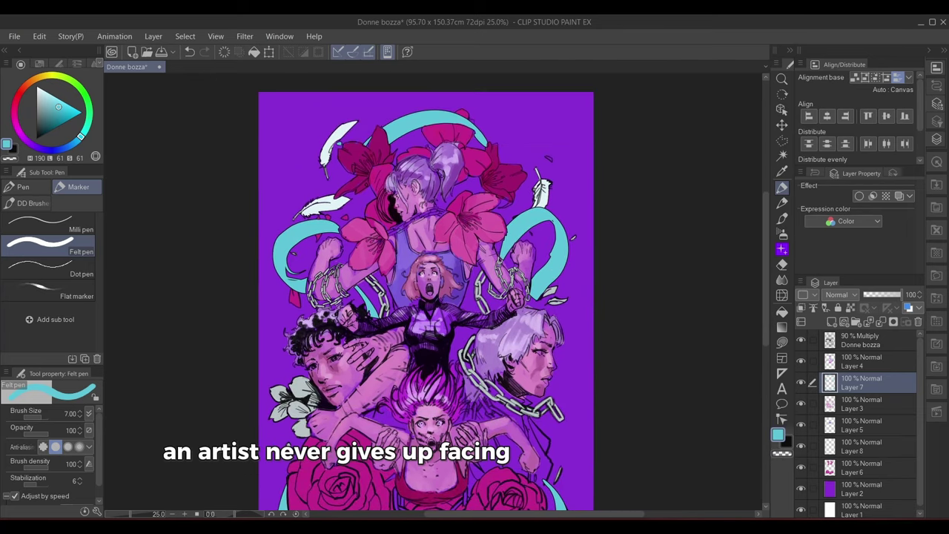
{"action": "scroll", "coordinate": [568, 312], "scroll_direction": "up", "scroll_amount": 1}
{"action": "left_click", "coordinate": [801, 361]}
{"action": "left_click", "coordinate": [801, 361]}
{"action": "left_click_drag", "start_coordinate": [681, 323], "coordinate": [689, 409]}
{"action": "left_click", "coordinate": [862, 362]}
{"action": "left_click", "coordinate": [845, 322]}
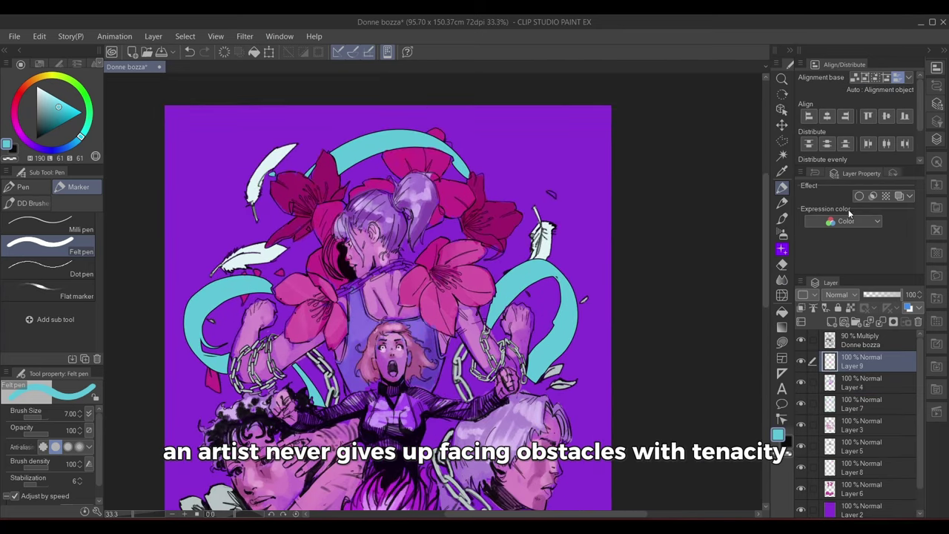
Paint the hair on the ponytailed woman's head flat cyan with an enlarged Felt pen on the new layer
{"action": "left_click", "coordinate": [782, 203]}
{"action": "left_click", "coordinate": [782, 189]}
{"action": "key", "text": "bracketright"}
{"action": "key", "text": "bracketright"}
{"action": "key", "text": "bracketright"}
{"action": "key", "text": "bracketright"}
{"action": "left_click_drag", "start_coordinate": [357, 202], "coordinate": [338, 236]}
{"action": "mouse_move", "coordinate": [360, 200]}
{"action": "left_mouse_down"}
{"action": "mouse_move", "coordinate": [344, 212]}
{"action": "mouse_move", "coordinate": [355, 229]}
{"action": "left_mouse_up"}
{"action": "mouse_move", "coordinate": [374, 214]}
{"action": "left_mouse_down"}
{"action": "mouse_move", "coordinate": [356, 231]}
{"action": "mouse_move", "coordinate": [382, 250]}
{"action": "left_mouse_up"}
{"action": "mouse_move", "coordinate": [399, 218]}
{"action": "left_mouse_down"}
{"action": "mouse_move", "coordinate": [388, 248]}
{"action": "mouse_move", "coordinate": [395, 242]}
{"action": "left_mouse_up"}
{"action": "left_click_drag", "start_coordinate": [384, 201], "coordinate": [393, 217]}
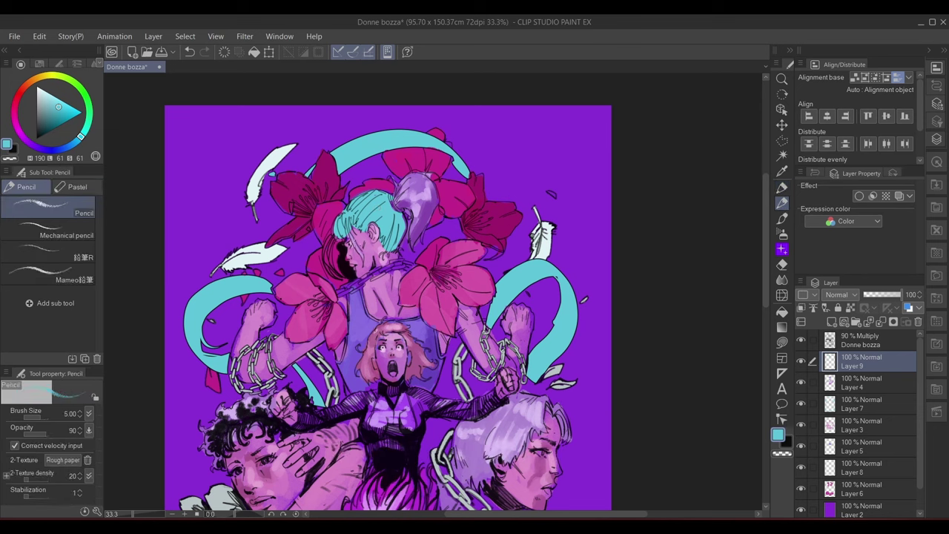
Paint the ponytail flat cyan, covering its edges and inner area with the Felt pen at up to size 12
{"action": "key", "text": "bracketleft"}
{"action": "key", "text": "bracketleft"}
{"action": "key", "text": "bracketleft"}
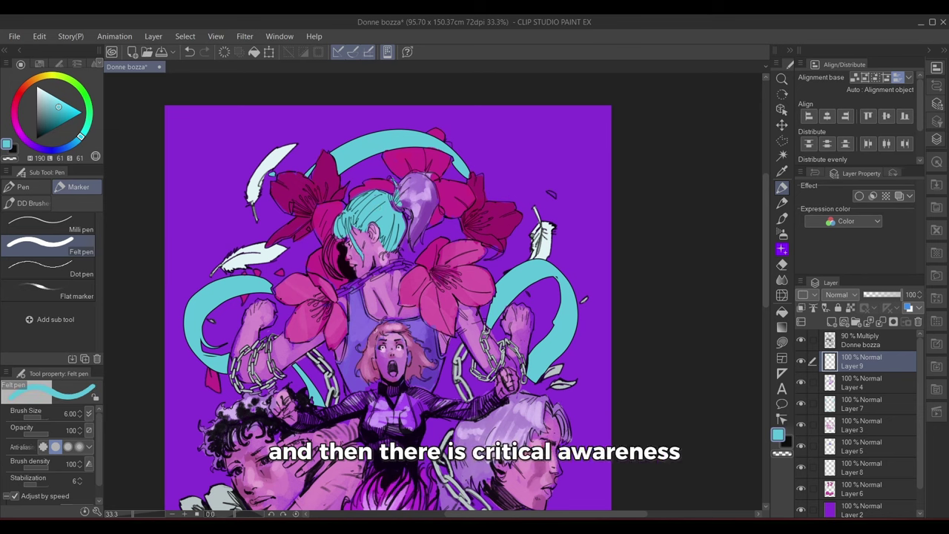
{"action": "key", "text": "bracketright"}
{"action": "key", "text": "bracketright"}
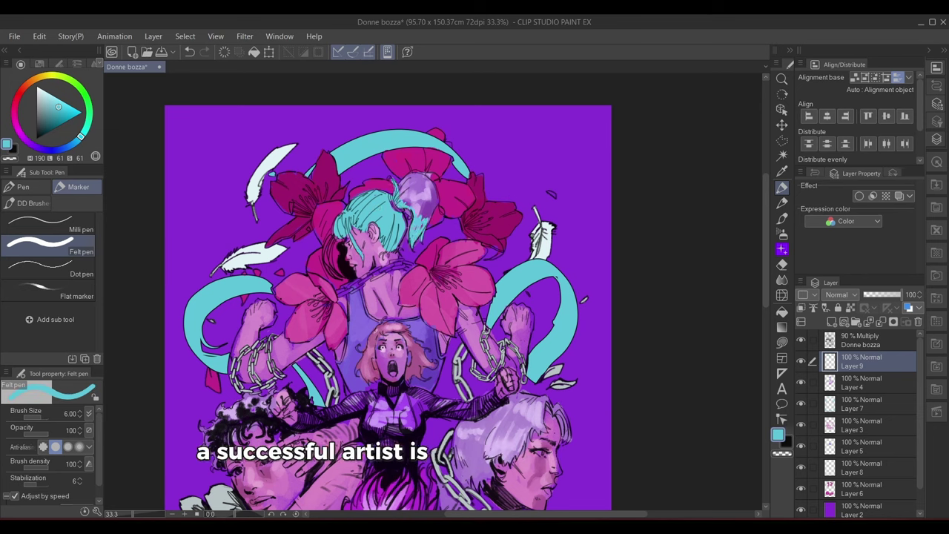
{"action": "key", "text": "bracketright"}
{"action": "key", "text": "bracketright"}
{"action": "key", "text": "bracketright"}
{"action": "key", "text": "bracketright"}
{"action": "mouse_move", "coordinate": [430, 202]}
{"action": "left_mouse_down"}
{"action": "mouse_move", "coordinate": [421, 229]}
{"action": "mouse_move", "coordinate": [431, 222]}
{"action": "left_mouse_up"}
{"action": "mouse_move", "coordinate": [431, 181]}
{"action": "left_mouse_down"}
{"action": "mouse_move", "coordinate": [398, 184]}
{"action": "mouse_move", "coordinate": [410, 206]}
{"action": "left_mouse_up"}
{"action": "left_click_drag", "start_coordinate": [417, 178], "coordinate": [420, 205]}
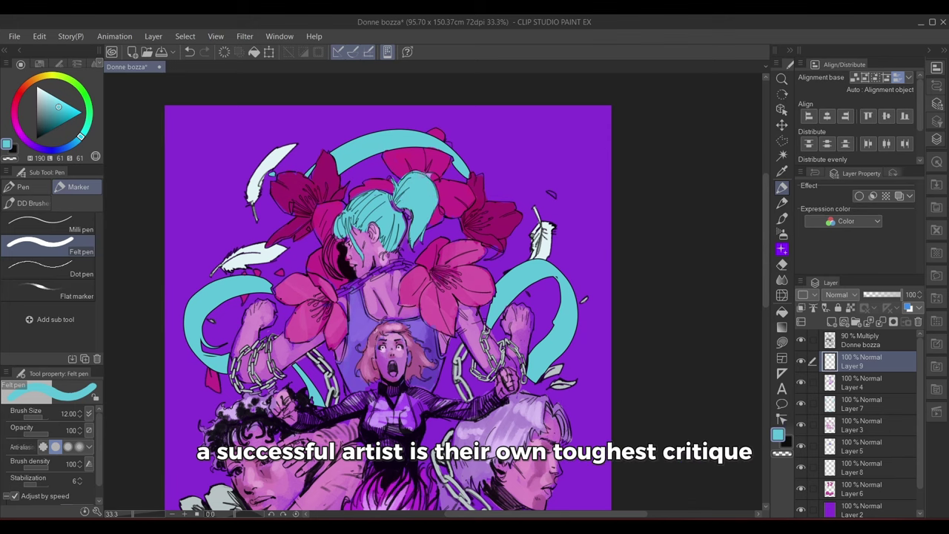
Set the cyan hair layer's blending mode to Overlay and save the illustration
{"action": "scroll", "coordinate": [531, 309], "scroll_direction": "down", "scroll_amount": 4}
{"action": "scroll", "coordinate": [586, 297], "scroll_direction": "up", "scroll_amount": 4}
{"action": "left_click_drag", "start_coordinate": [556, 345], "coordinate": [577, 364]}
{"action": "left_click_drag", "start_coordinate": [881, 296], "coordinate": [902, 296]}
{"action": "left_click", "coordinate": [839, 294]}
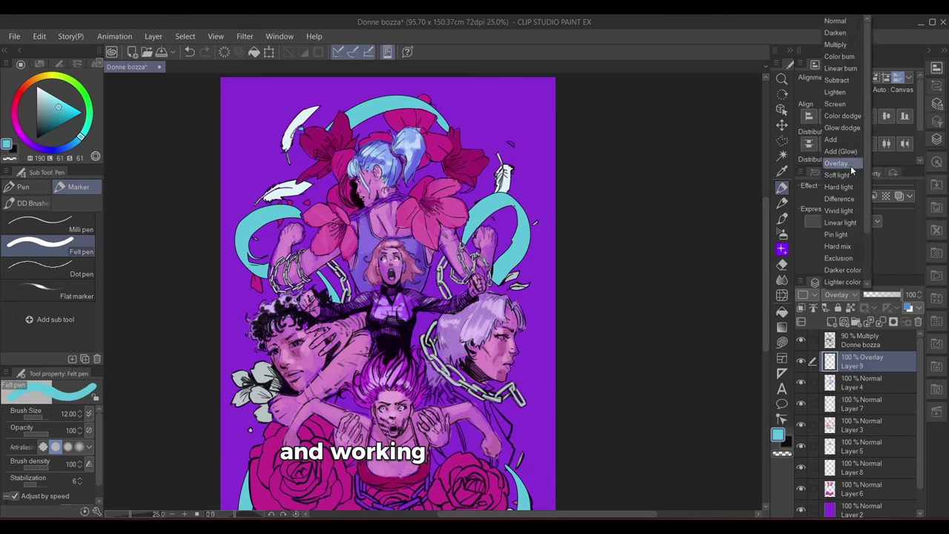
{"action": "left_click", "coordinate": [850, 164]}
{"action": "scroll", "coordinate": [623, 287], "scroll_direction": "down", "scroll_amount": 3}
{"action": "scroll", "coordinate": [615, 248], "scroll_direction": "up", "scroll_amount": 3}
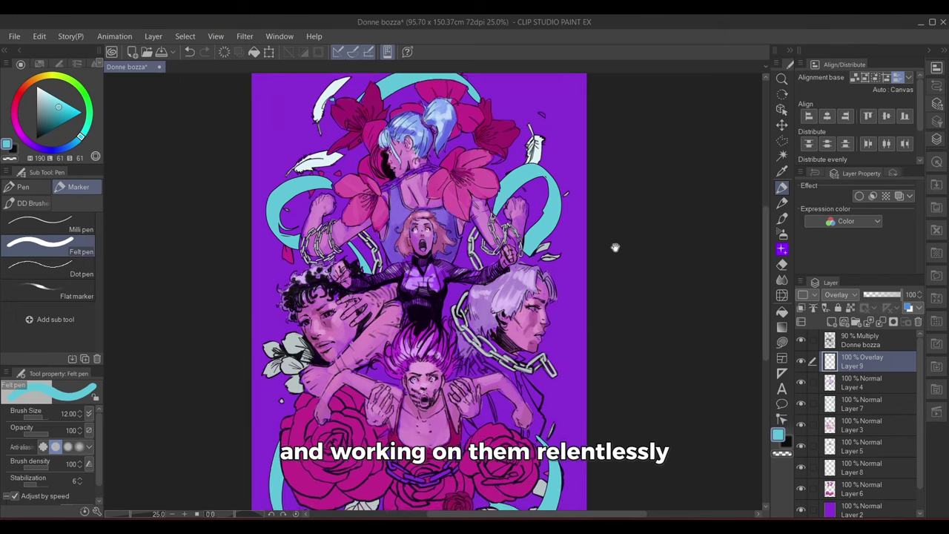
{"action": "scroll", "coordinate": [641, 269], "scroll_direction": "down", "scroll_amount": 1}
{"action": "key", "text": "ctrl+s"}
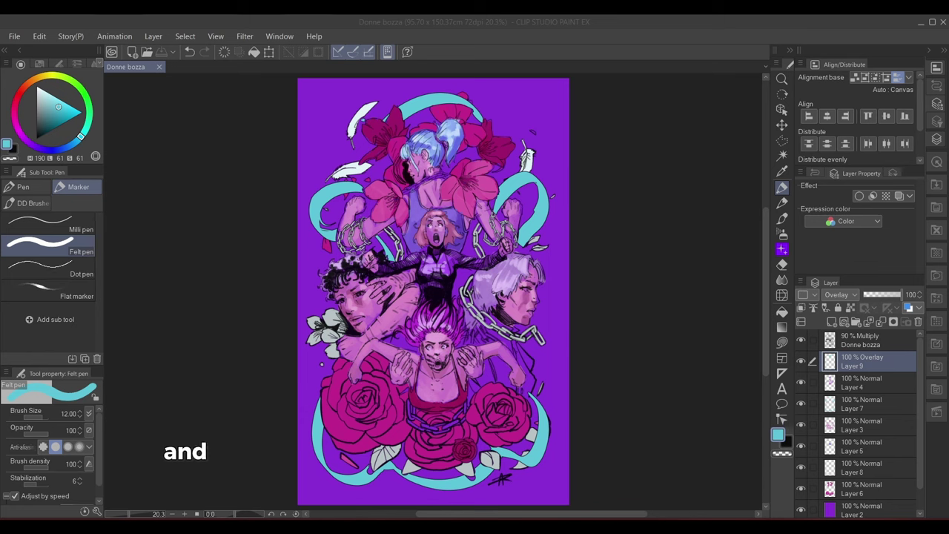
Hide and show Layer 2 and check Layer 7 the same way, and make Layer 7 the active layer
{"action": "scroll", "coordinate": [801, 493], "scroll_direction": "down", "scroll_amount": 1}
{"action": "left_click", "coordinate": [801, 489]}
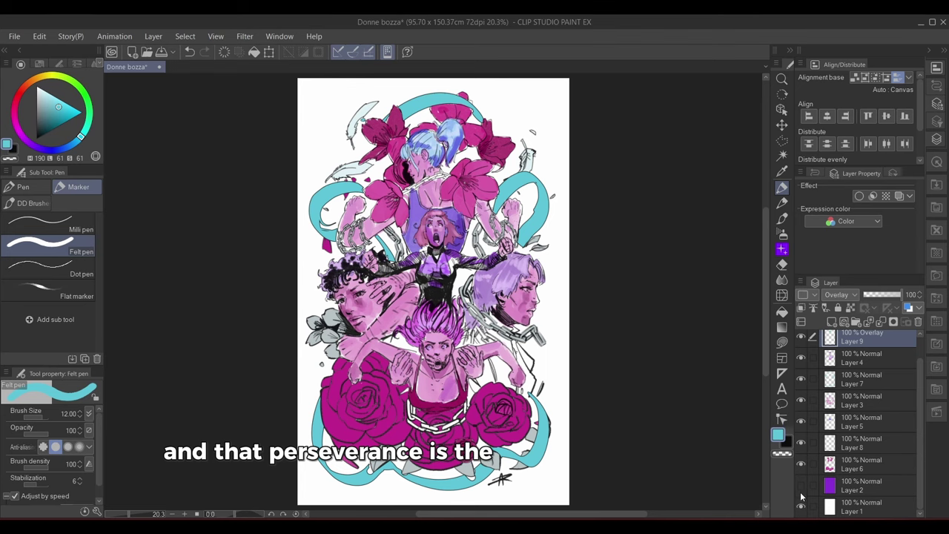
{"action": "left_click", "coordinate": [802, 485]}
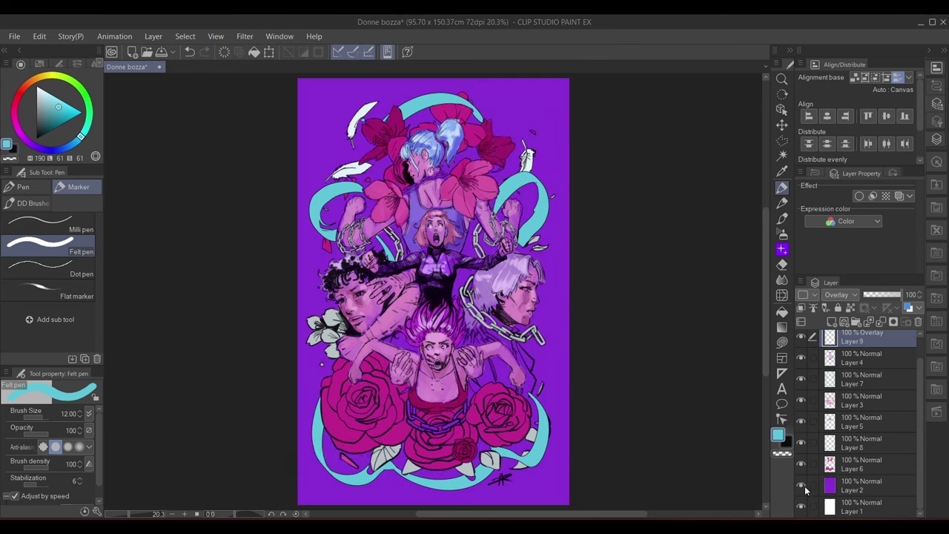
{"action": "left_click", "coordinate": [801, 379]}
{"action": "left_click", "coordinate": [805, 384]}
{"action": "left_click", "coordinate": [861, 379]}
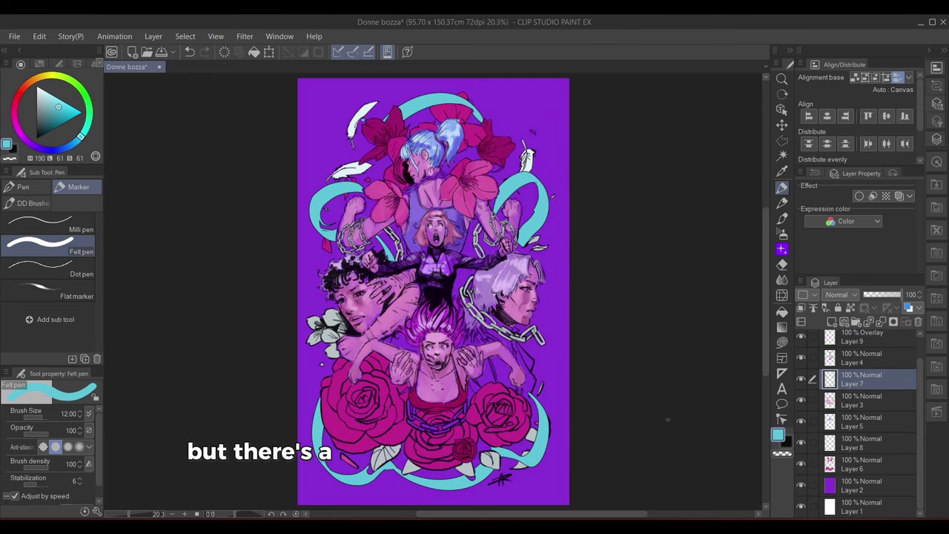
Paint the loose chain links below the short-haired woman's chain with the sampled pale grey on Layer 7
{"action": "scroll", "coordinate": [400, 263], "scroll_direction": "up", "scroll_amount": 3}
{"action": "left_click", "coordinate": [401, 263], "text": "alt"}
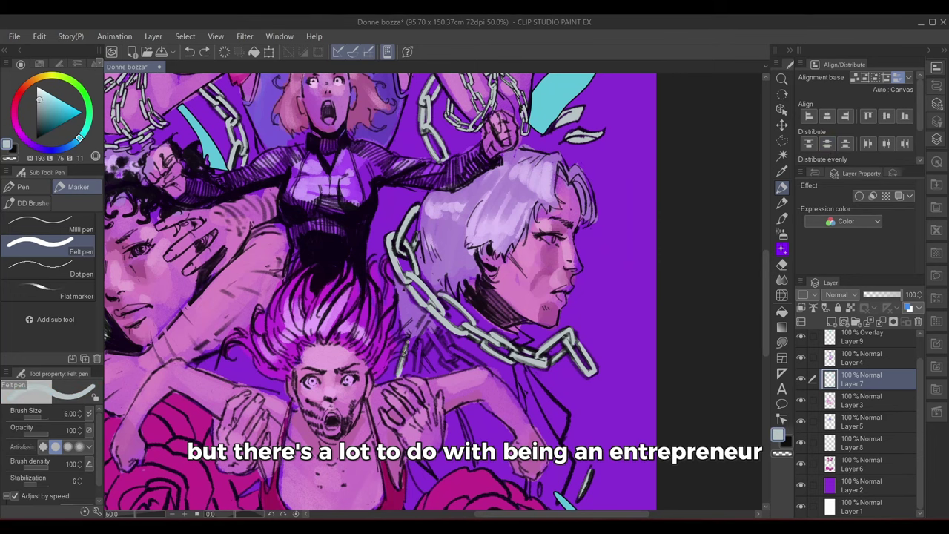
{"action": "left_click_drag", "start_coordinate": [419, 342], "coordinate": [417, 376]}
{"action": "left_click_drag", "start_coordinate": [442, 316], "coordinate": [429, 359]}
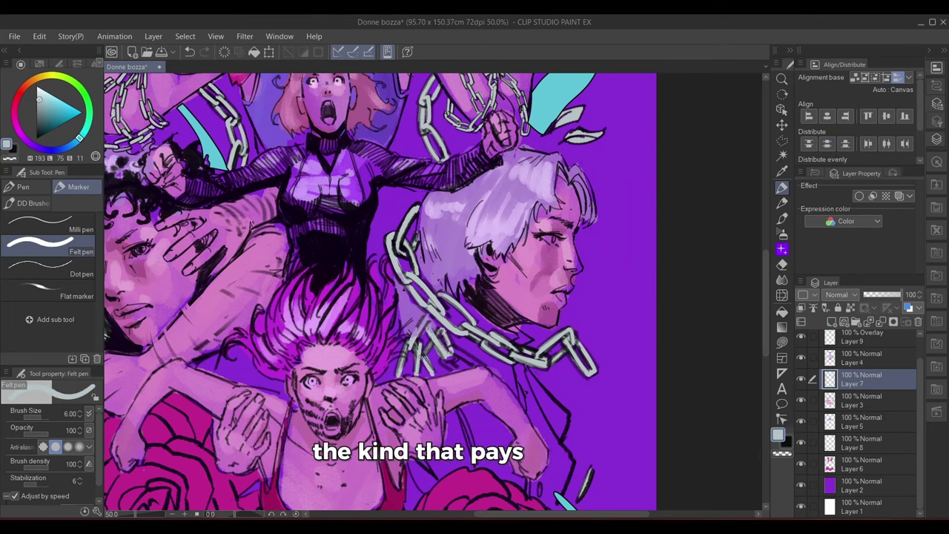
Paint the chain below the lowest woman's red top pale blue-grey with the size 6 Felt pen on Layer 7
{"action": "left_click_drag", "start_coordinate": [514, 361], "coordinate": [595, 268]}
{"action": "scroll", "coordinate": [580, 295], "scroll_direction": "down", "scroll_amount": 1}
{"action": "scroll", "coordinate": [493, 412], "scroll_direction": "up", "scroll_amount": 2}
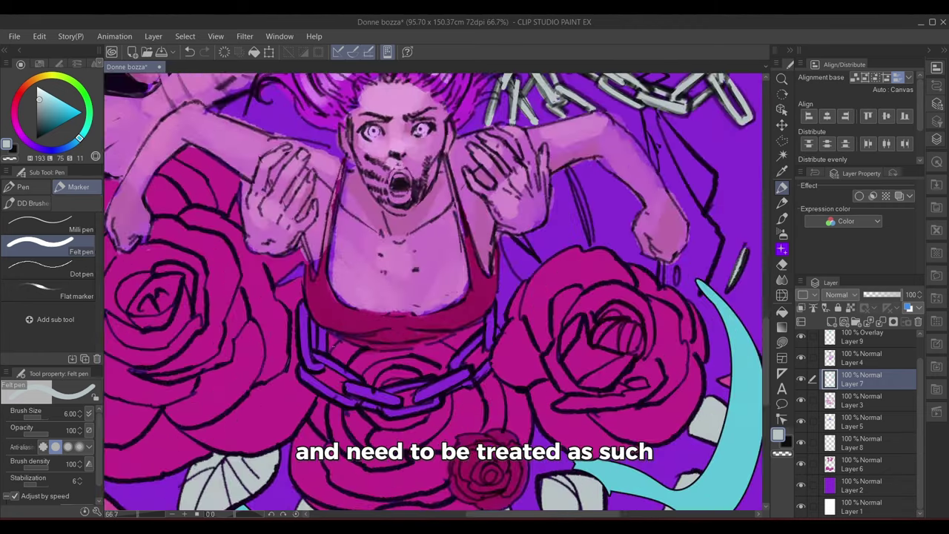
{"action": "left_click", "coordinate": [843, 467]}
{"action": "left_click", "coordinate": [652, 341], "text": "alt"}
{"action": "left_click", "coordinate": [842, 380]}
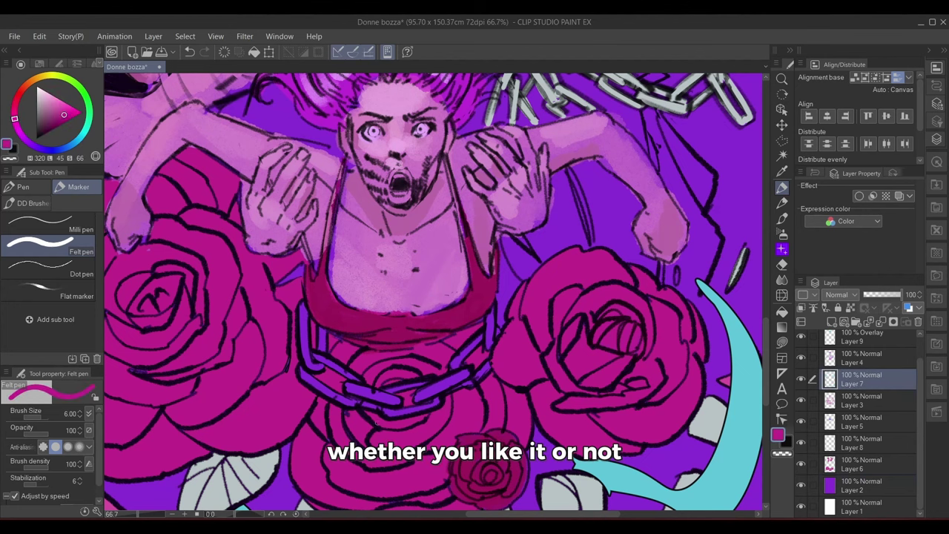
{"action": "mouse_move", "coordinate": [577, 129]}
{"action": "left_mouse_down"}
{"action": "mouse_move", "coordinate": [576, 206]}
{"action": "mouse_move", "coordinate": [624, 168]}
{"action": "left_mouse_up"}
{"action": "key", "text": "x"}
{"action": "left_click", "coordinate": [45, 100]}
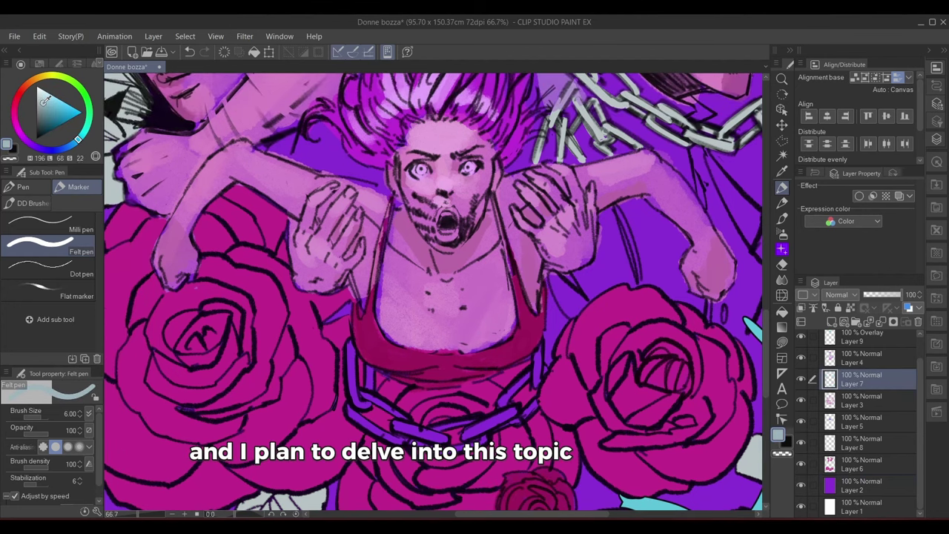
{"action": "left_click_drag", "start_coordinate": [355, 390], "coordinate": [369, 404]}
{"action": "left_click_drag", "start_coordinate": [369, 368], "coordinate": [371, 385]}
{"action": "mouse_move", "coordinate": [365, 397]}
{"action": "left_mouse_down"}
{"action": "mouse_move", "coordinate": [405, 418]}
{"action": "mouse_move", "coordinate": [329, 338]}
{"action": "left_mouse_up"}
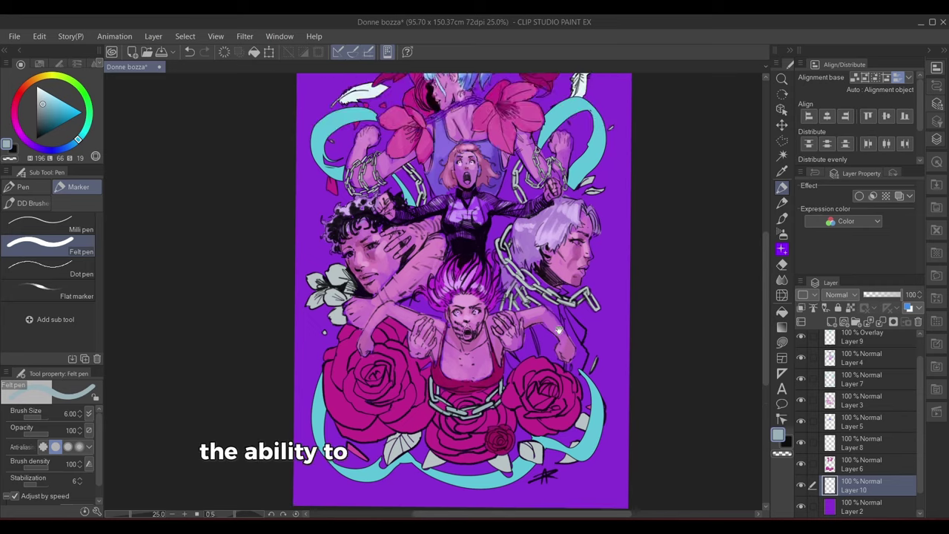
Block in the jacket behind the lowest woman's arm in dark blue on Layer 10 with the Pencil at size 50
{"action": "key", "text": "p"}
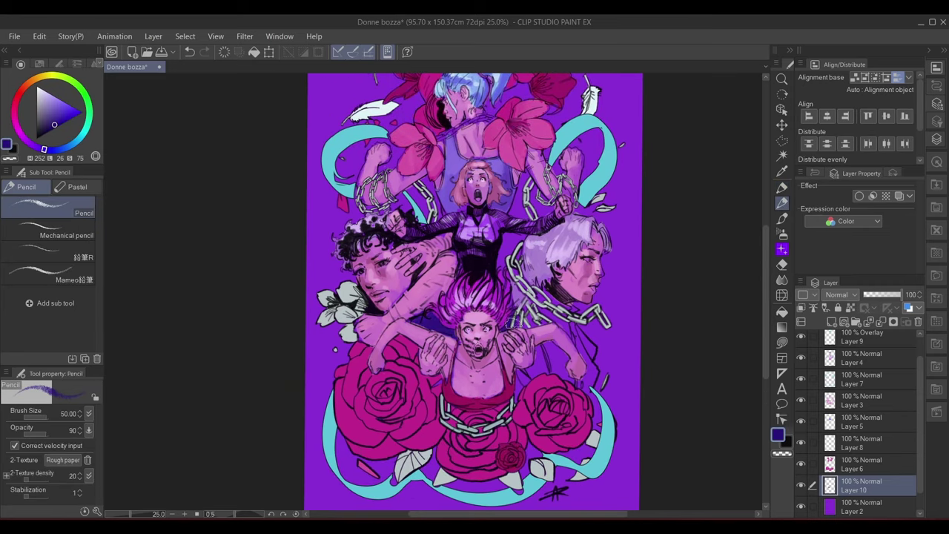
{"action": "mouse_move", "coordinate": [522, 321]}
{"action": "left_mouse_down"}
{"action": "mouse_move", "coordinate": [535, 377]}
{"action": "mouse_move", "coordinate": [524, 373]}
{"action": "mouse_move", "coordinate": [582, 356]}
{"action": "left_mouse_up"}
{"action": "scroll", "coordinate": [580, 354], "scroll_direction": "up", "scroll_amount": 2}
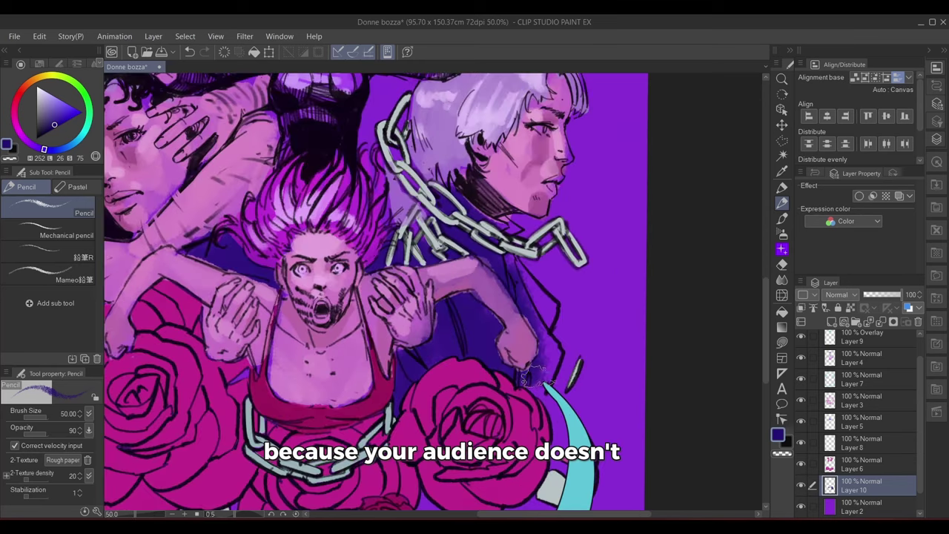
{"action": "left_click_drag", "start_coordinate": [532, 306], "coordinate": [550, 318]}
Reduce the Pencil to size 8 and paint the jacket's collar and outer edge dark blue up to the lineart
{"action": "key", "text": "bracketleft"}
{"action": "key", "text": "bracketleft"}
{"action": "key", "text": "bracketleft"}
{"action": "key", "text": "bracketleft"}
{"action": "left_click_drag", "start_coordinate": [510, 228], "coordinate": [500, 216]}
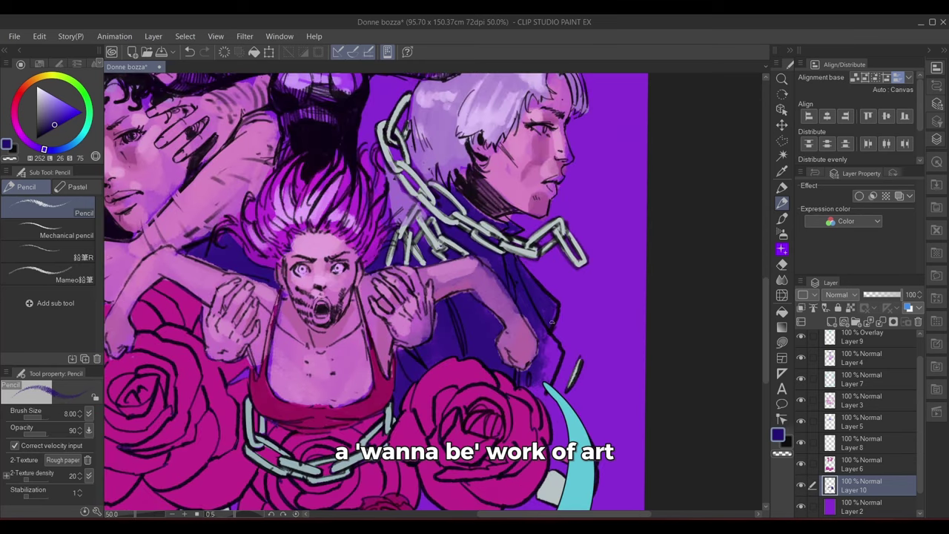
{"action": "mouse_move", "coordinate": [551, 322]}
{"action": "left_mouse_down"}
{"action": "mouse_move", "coordinate": [525, 316]}
{"action": "mouse_move", "coordinate": [558, 355]}
{"action": "mouse_move", "coordinate": [529, 386]}
{"action": "left_mouse_up"}
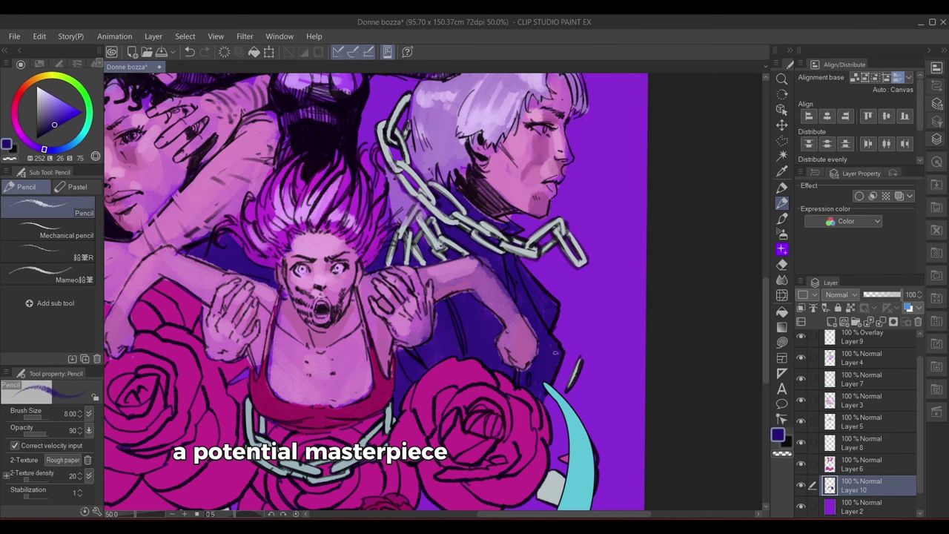
Switch to the Hard eraser at size 10 for Layer 10 and save the illustration
{"action": "key", "text": "e"}
{"action": "key", "text": "bracketright"}
{"action": "key", "text": "bracketright"}
{"action": "key", "text": "bracketright"}
{"action": "key", "text": "bracketright"}
{"action": "key", "text": "bracketright"}
{"action": "key", "text": "bracketright"}
{"action": "key", "text": "bracketright"}
{"action": "key", "text": "bracketright"}
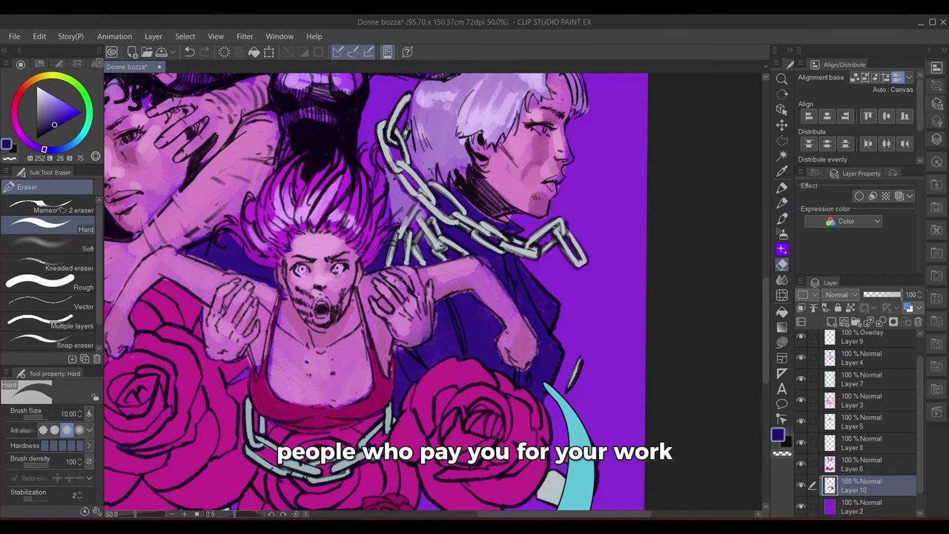
{"action": "scroll", "coordinate": [511, 334], "scroll_direction": "down", "scroll_amount": 2}
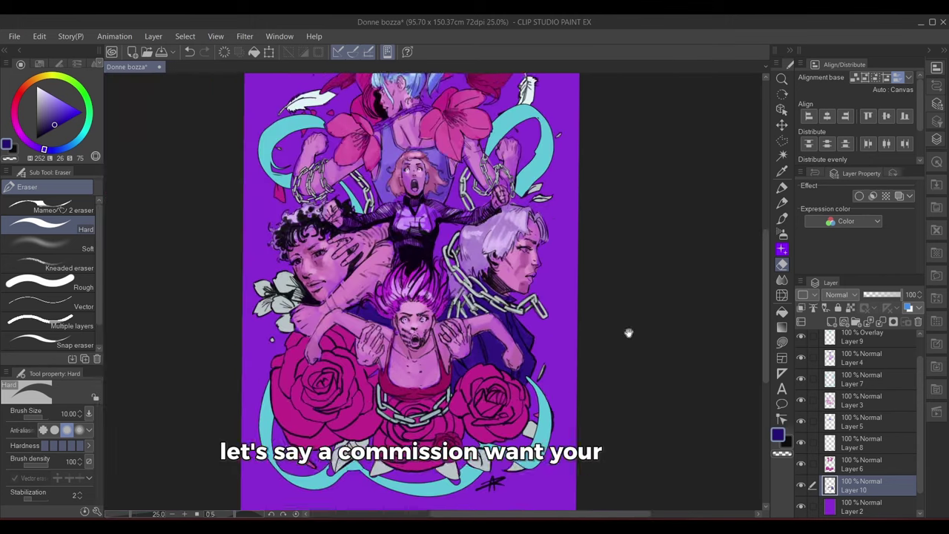
{"action": "mouse_move", "coordinate": [630, 330]}
{"action": "left_mouse_down"}
{"action": "mouse_move", "coordinate": [607, 326]}
{"action": "mouse_move", "coordinate": [617, 327]}
{"action": "left_mouse_up"}
{"action": "key", "text": "ctrl+0"}
{"action": "key", "text": "ctrl+s"}
Select the painted jacket area of Layer 10, fill it with a dark desaturated purple and clear the selection
{"action": "left_click", "coordinate": [830, 486], "text": "ctrl"}
{"action": "left_click_drag", "start_coordinate": [457, 451], "coordinate": [445, 494]}
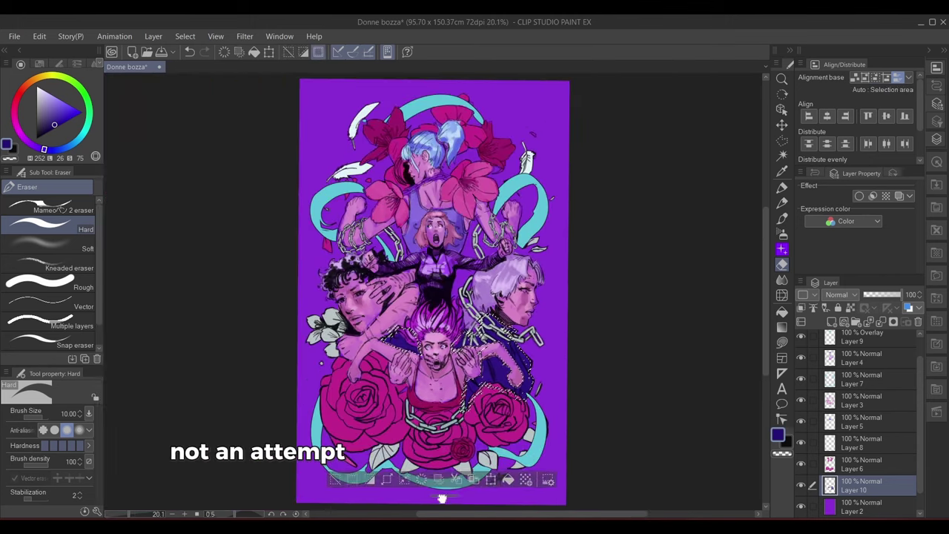
{"action": "left_click", "coordinate": [361, 415], "text": "alt"}
{"action": "left_click", "coordinate": [21, 135]}
{"action": "left_click", "coordinate": [46, 129]}
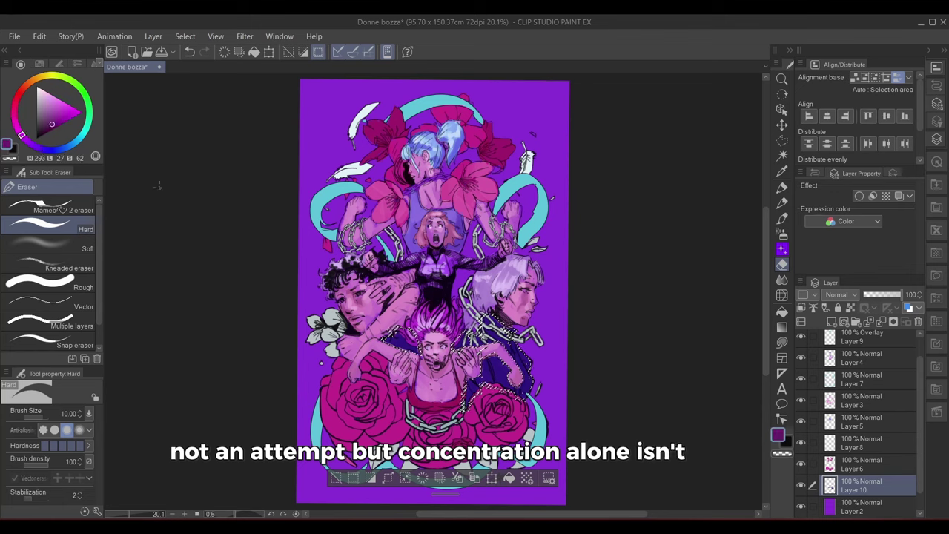
{"action": "left_click", "coordinate": [509, 478]}
{"action": "left_click", "coordinate": [31, 144]}
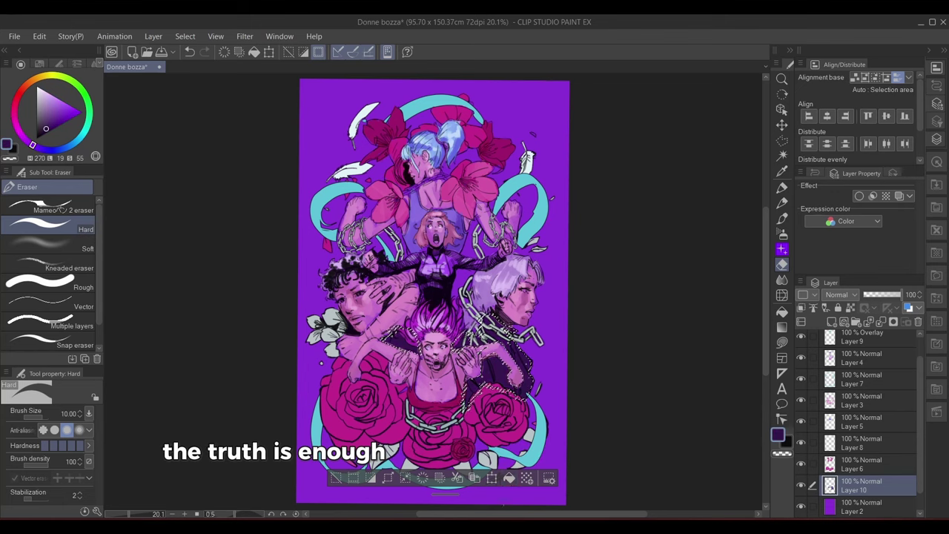
{"action": "key", "text": "ctrl+d"}
Paint the jacket's outer edge below the forearm in muted blue-violet on Layer 10 with the size 6 Felt pen
{"action": "scroll", "coordinate": [561, 349], "scroll_direction": "up", "scroll_amount": 3}
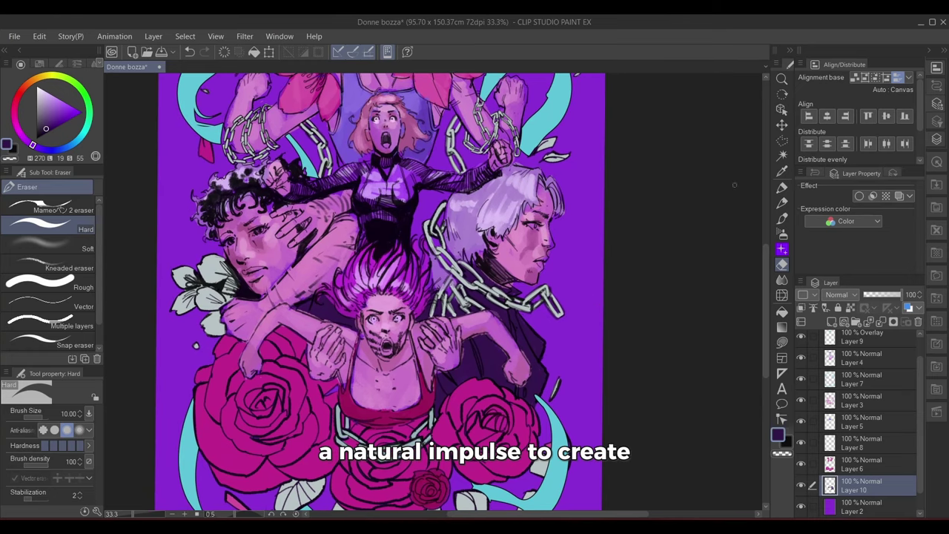
{"action": "key", "text": "p"}
{"action": "left_click_drag", "start_coordinate": [28, 143], "coordinate": [42, 149]}
{"action": "left_click", "coordinate": [49, 116]}
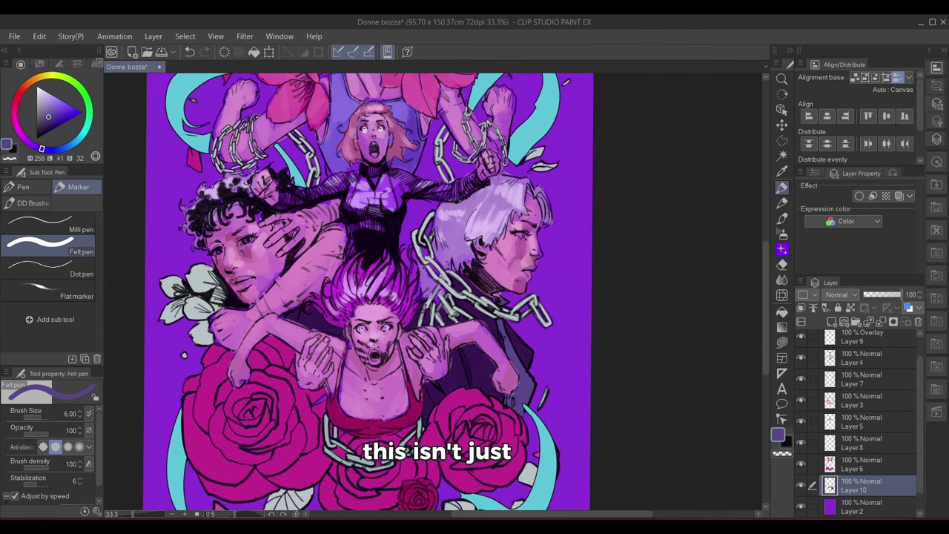
{"action": "scroll", "coordinate": [582, 213], "scroll_direction": "down", "scroll_amount": 3}
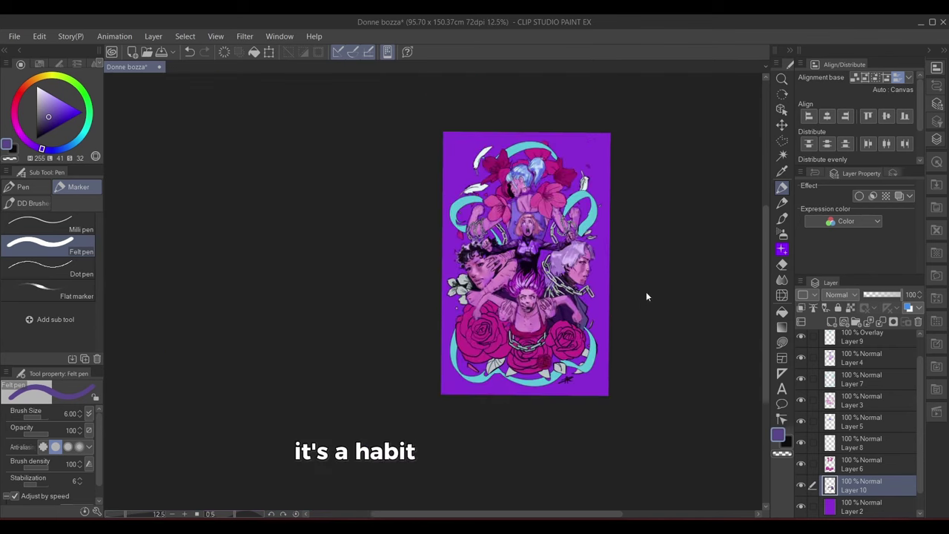
{"action": "scroll", "coordinate": [615, 290], "scroll_direction": "up", "scroll_amount": 2}
{"action": "scroll", "coordinate": [608, 297], "scroll_direction": "down", "scroll_amount": 2}
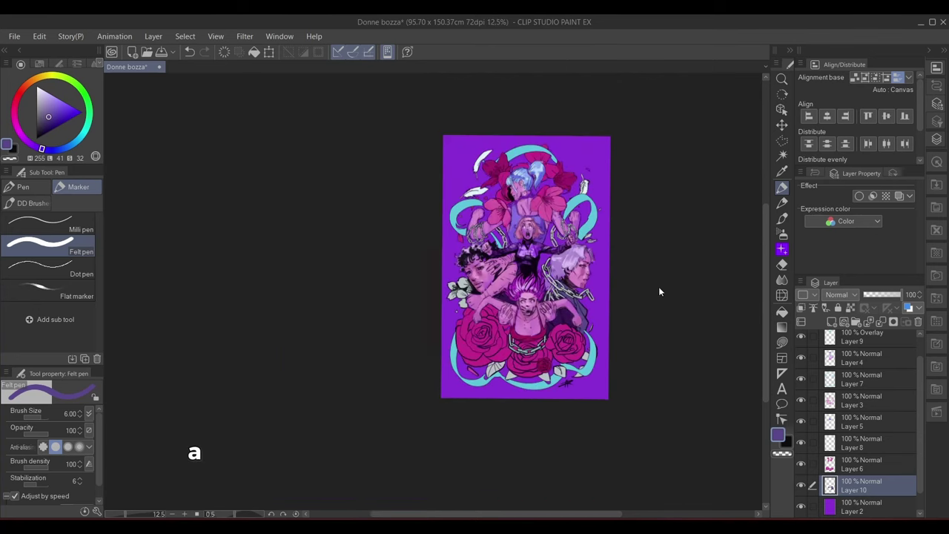
{"action": "scroll", "coordinate": [591, 295], "scroll_direction": "up", "scroll_amount": 2}
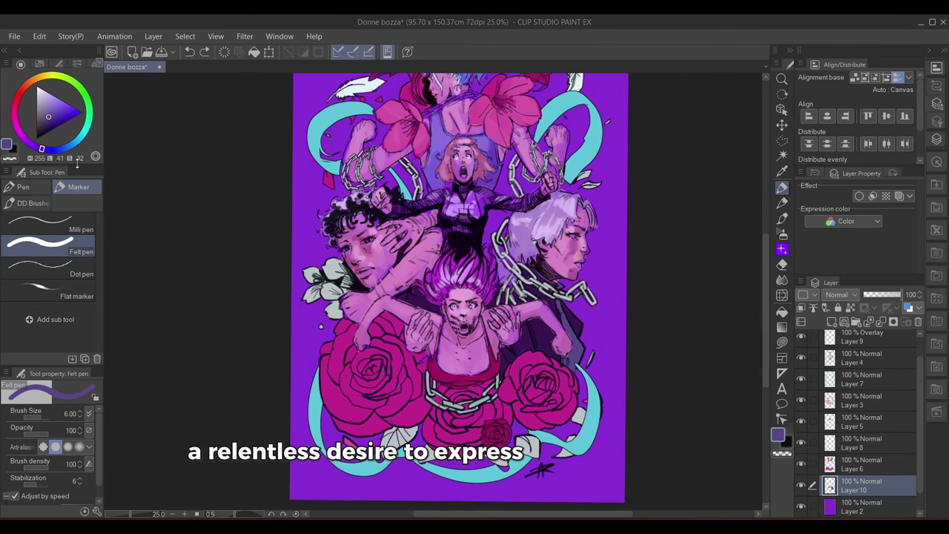
Rework the jacket's outer edge on Layer 10, trying a brighter violet and a warmer purple
{"action": "left_click", "coordinate": [57, 110]}
{"action": "left_click", "coordinate": [46, 150]}
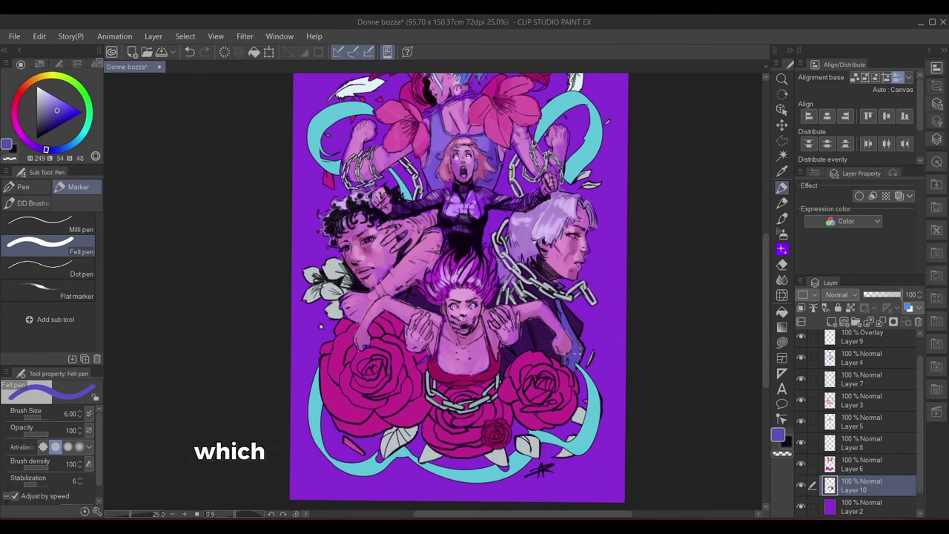
{"action": "scroll", "coordinate": [680, 249], "scroll_direction": "down", "scroll_amount": 4}
{"action": "scroll", "coordinate": [681, 249], "scroll_direction": "up", "scroll_amount": 4}
{"action": "left_click", "coordinate": [54, 113]}
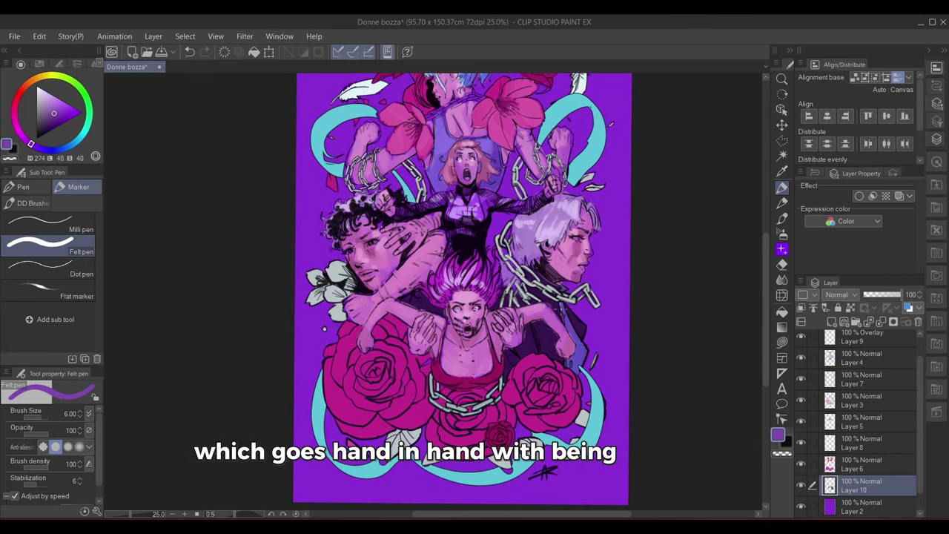
{"action": "left_click_drag", "start_coordinate": [558, 307], "coordinate": [570, 362]}
{"action": "scroll", "coordinate": [664, 257], "scroll_direction": "down", "scroll_amount": 4}
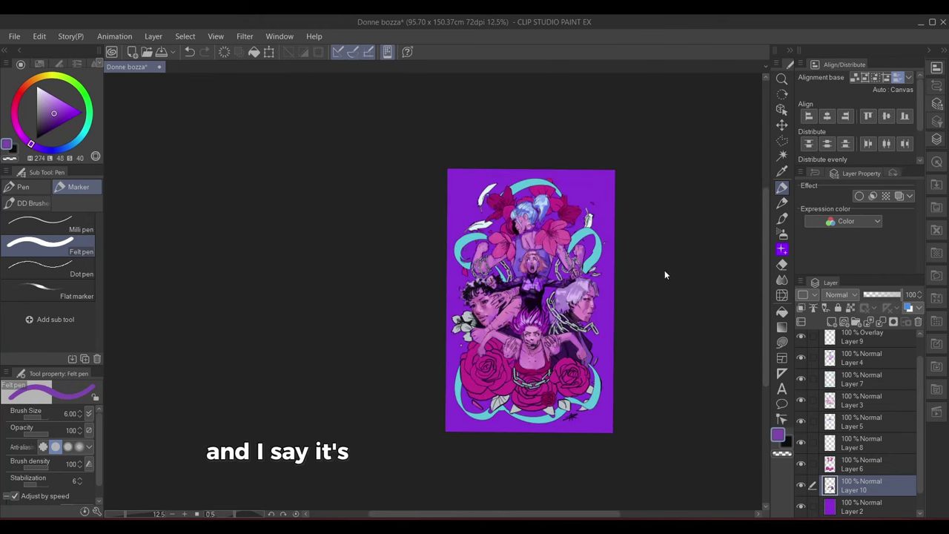
Darken the central rose beneath the chain with deep magenta on Layer 6 using the Felt pen at size 25
{"action": "scroll", "coordinate": [663, 257], "scroll_direction": "up", "scroll_amount": 4}
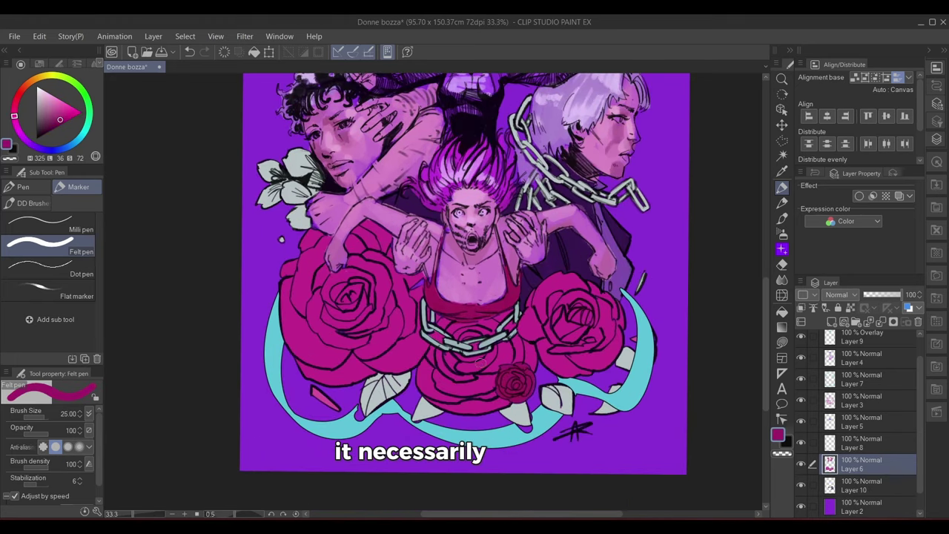
{"action": "mouse_move", "coordinate": [480, 363]}
{"action": "left_mouse_down"}
{"action": "mouse_move", "coordinate": [434, 345]}
{"action": "mouse_move", "coordinate": [440, 364]}
{"action": "mouse_move", "coordinate": [485, 405]}
{"action": "mouse_move", "coordinate": [458, 378]}
{"action": "mouse_move", "coordinate": [502, 403]}
{"action": "mouse_move", "coordinate": [466, 345]}
{"action": "mouse_move", "coordinate": [493, 328]}
{"action": "mouse_move", "coordinate": [525, 363]}
{"action": "left_mouse_up"}
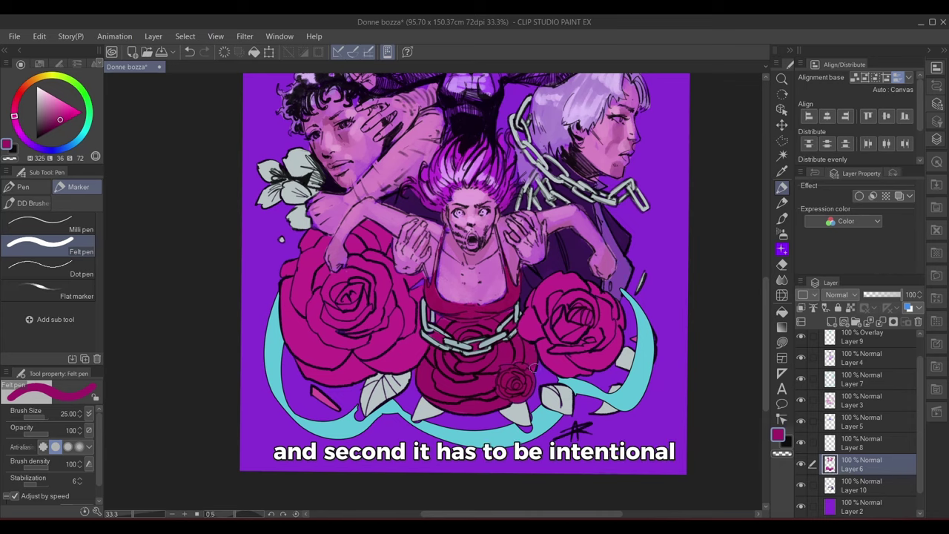
{"action": "scroll", "coordinate": [630, 238], "scroll_direction": "down", "scroll_amount": 3}
{"action": "mouse_move", "coordinate": [635, 238]}
{"action": "left_mouse_down"}
{"action": "mouse_move", "coordinate": [628, 303]}
{"action": "mouse_move", "coordinate": [594, 272]}
{"action": "mouse_move", "coordinate": [602, 259]}
{"action": "left_mouse_up"}
{"action": "scroll", "coordinate": [602, 293], "scroll_direction": "up", "scroll_amount": 2}
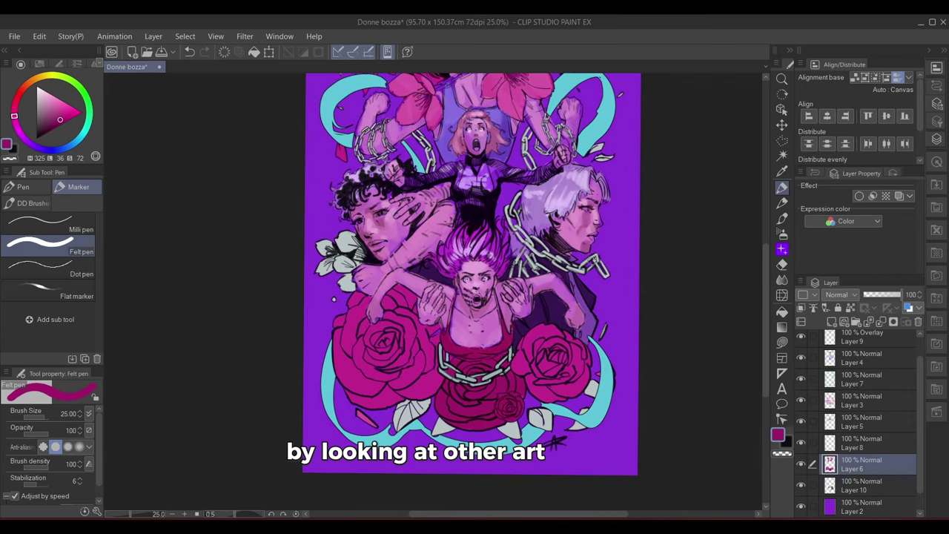
Pick a pale pink, reduce the Felt pen to size 5 and start covering the lowest woman's red top on Layer 6
{"action": "left_click", "coordinate": [46, 96]}
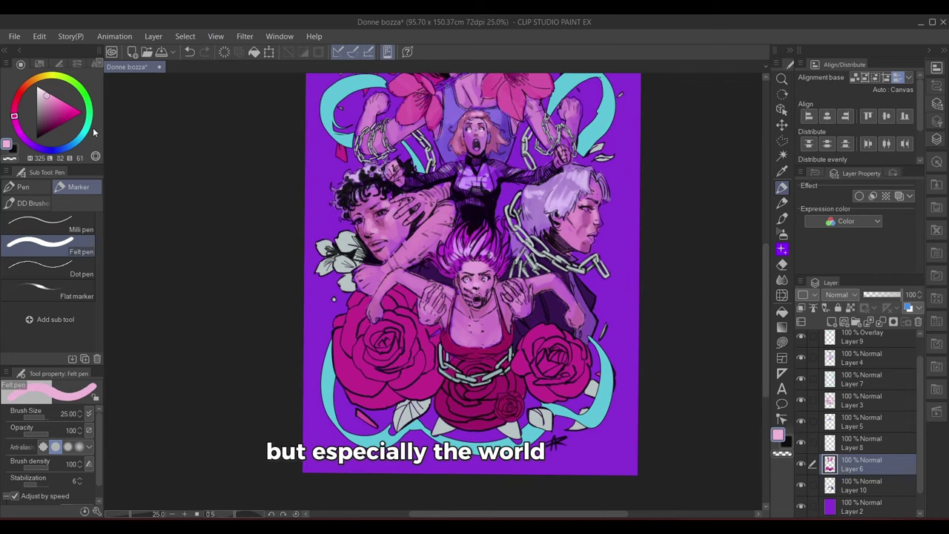
{"action": "mouse_move", "coordinate": [445, 342]}
{"action": "left_mouse_down"}
{"action": "mouse_move", "coordinate": [412, 380]}
{"action": "mouse_move", "coordinate": [400, 323]}
{"action": "left_mouse_up"}
{"action": "scroll", "coordinate": [484, 319], "scroll_direction": "up", "scroll_amount": 2}
{"action": "key", "text": "bracketleft"}
{"action": "key", "text": "bracketleft"}
{"action": "key", "text": "bracketleft"}
{"action": "key", "text": "bracketleft"}
{"action": "key", "text": "bracketleft"}
{"action": "key", "text": "bracketleft"}
{"action": "key", "text": "bracketleft"}
{"action": "key", "text": "bracketleft"}
{"action": "key", "text": "bracketleft"}
{"action": "left_click_drag", "start_coordinate": [408, 345], "coordinate": [416, 300]}
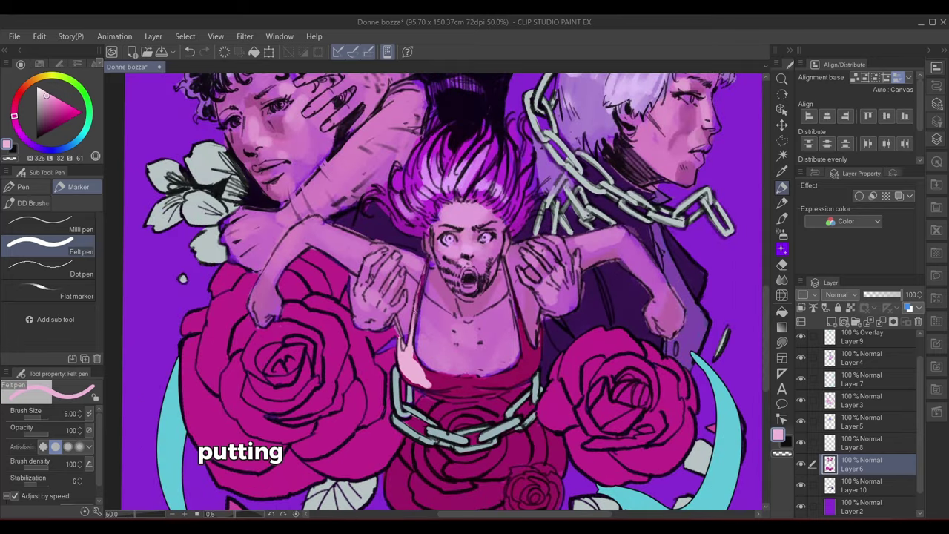
Finish the lowest woman's top in pale pink, including both straps and the lower hem, and save the illustration
{"action": "mouse_move", "coordinate": [404, 370]}
{"action": "left_mouse_down"}
{"action": "mouse_move", "coordinate": [432, 388]}
{"action": "mouse_move", "coordinate": [342, 320]}
{"action": "mouse_move", "coordinate": [378, 260]}
{"action": "mouse_move", "coordinate": [402, 349]}
{"action": "left_mouse_up"}
{"action": "key", "text": "ctrl+z"}
{"action": "left_click_drag", "start_coordinate": [370, 280], "coordinate": [380, 322]}
{"action": "key", "text": "ctrl+at"}
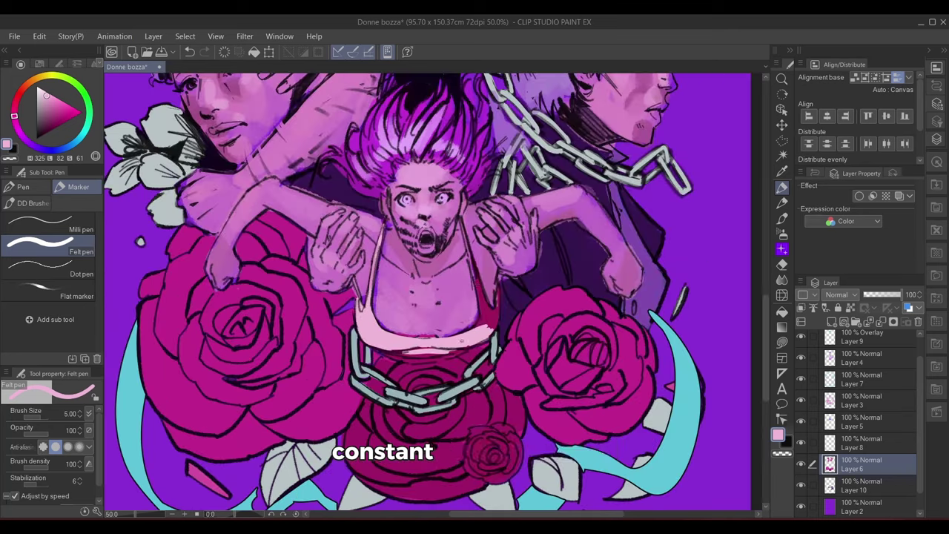
{"action": "left_click_drag", "start_coordinate": [472, 327], "coordinate": [481, 320]}
{"action": "mouse_move", "coordinate": [482, 324]}
{"action": "left_mouse_down"}
{"action": "mouse_move", "coordinate": [475, 277]}
{"action": "mouse_move", "coordinate": [487, 323]}
{"action": "left_mouse_up"}
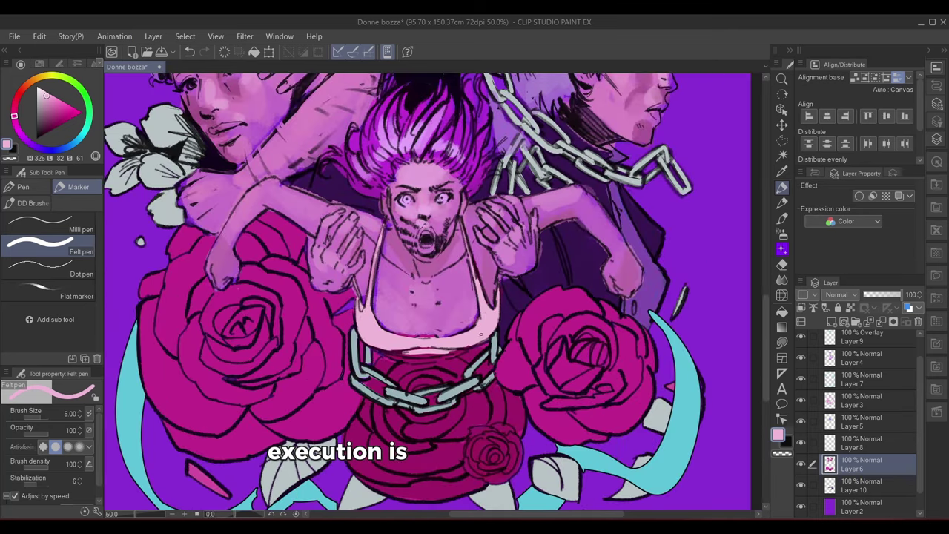
{"action": "left_click_drag", "start_coordinate": [384, 350], "coordinate": [449, 357]}
{"action": "scroll", "coordinate": [415, 328], "scroll_direction": "down", "scroll_amount": 4}
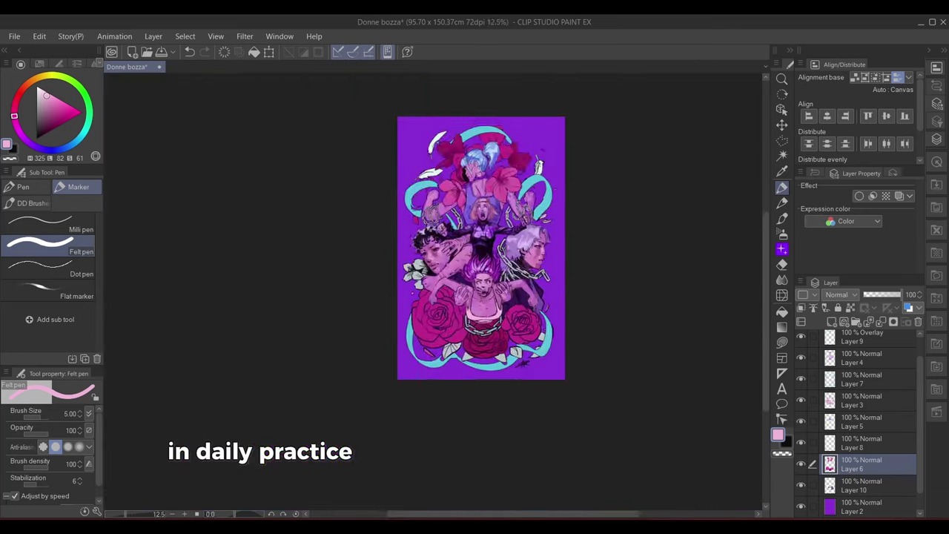
{"action": "scroll", "coordinate": [558, 288], "scroll_direction": "up", "scroll_amount": 2}
{"action": "left_click_drag", "start_coordinate": [595, 217], "coordinate": [631, 290]}
{"action": "key", "text": "ctrl+s"}
{"action": "key", "text": "ctrl+0"}
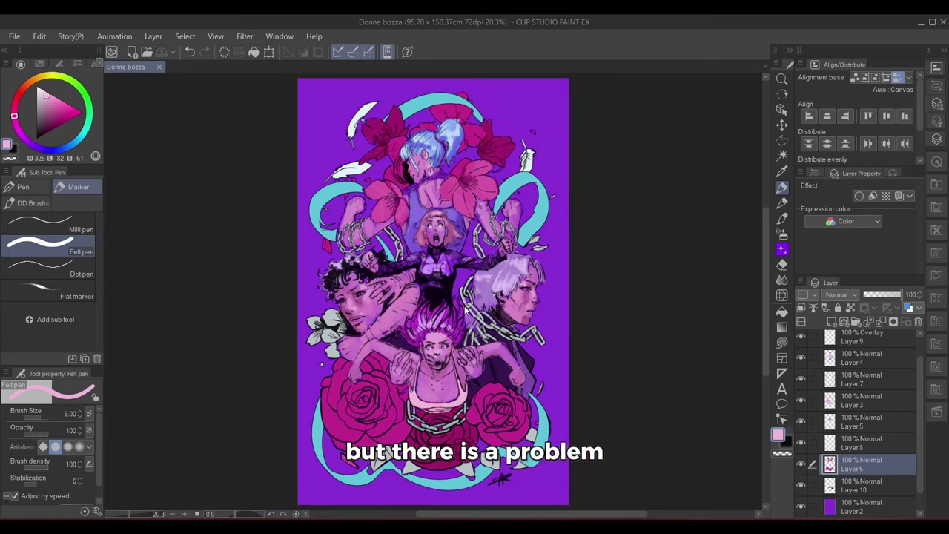
Sample the uppermost woman's tank top violet, toggle layer visibility to find where it is painted, and activate Layer 4
{"action": "scroll", "coordinate": [465, 309], "scroll_direction": "up", "scroll_amount": 1}
{"action": "left_click", "coordinate": [443, 254], "text": "alt"}
{"action": "left_click", "coordinate": [802, 443]}
{"action": "left_click", "coordinate": [802, 443]}
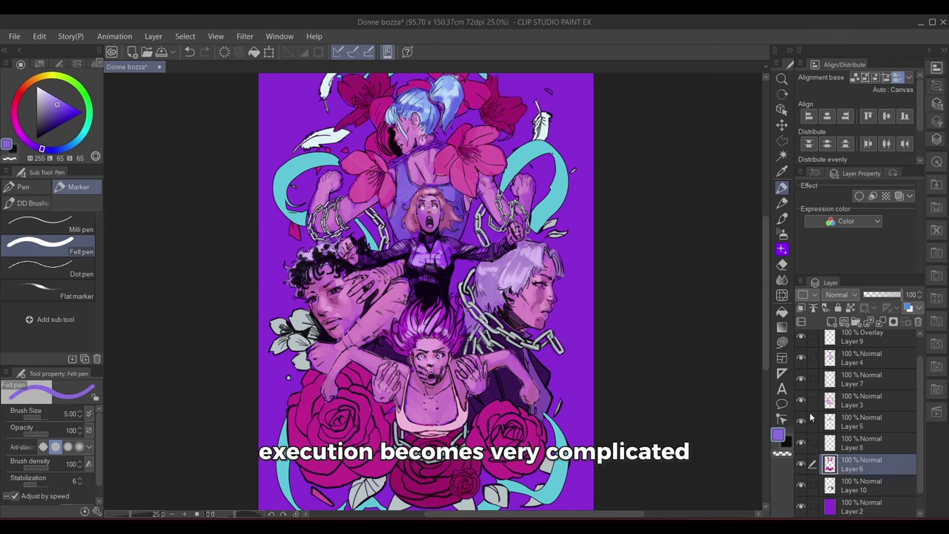
{"action": "left_click", "coordinate": [803, 402]}
{"action": "left_click", "coordinate": [803, 401]}
{"action": "left_click", "coordinate": [804, 379]}
{"action": "left_click", "coordinate": [803, 379]}
{"action": "left_click", "coordinate": [803, 359]}
{"action": "left_click", "coordinate": [807, 363]}
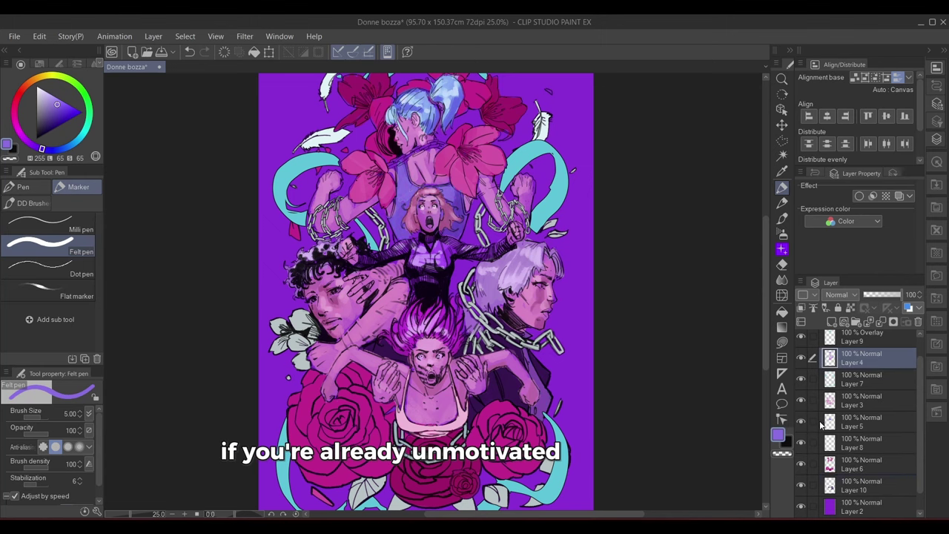
Repaint the uppermost woman's tank top in lighter blue-violet tones on Layer 4 with the Felt pen at size 10
{"action": "left_click", "coordinate": [44, 150]}
{"action": "scroll", "coordinate": [438, 191], "scroll_direction": "up", "scroll_amount": 1}
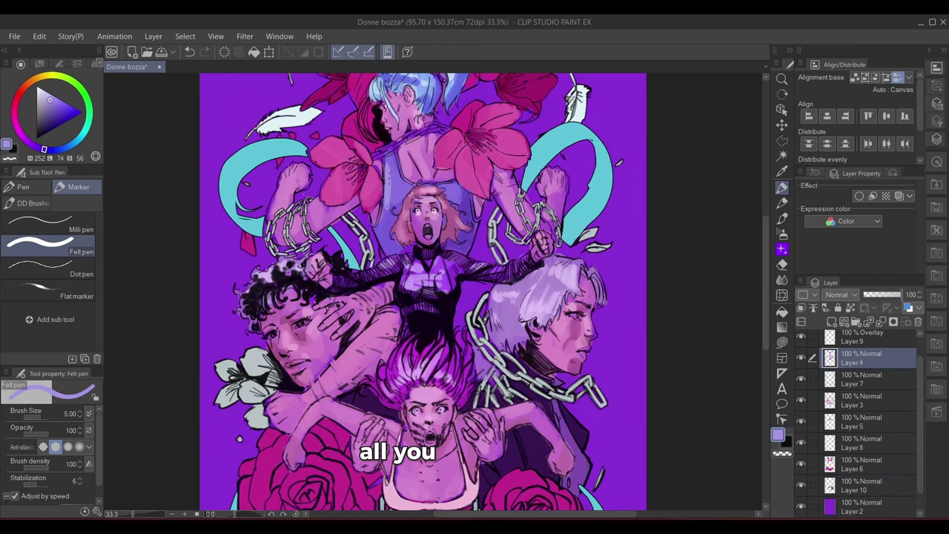
{"action": "key", "text": "bracketright"}
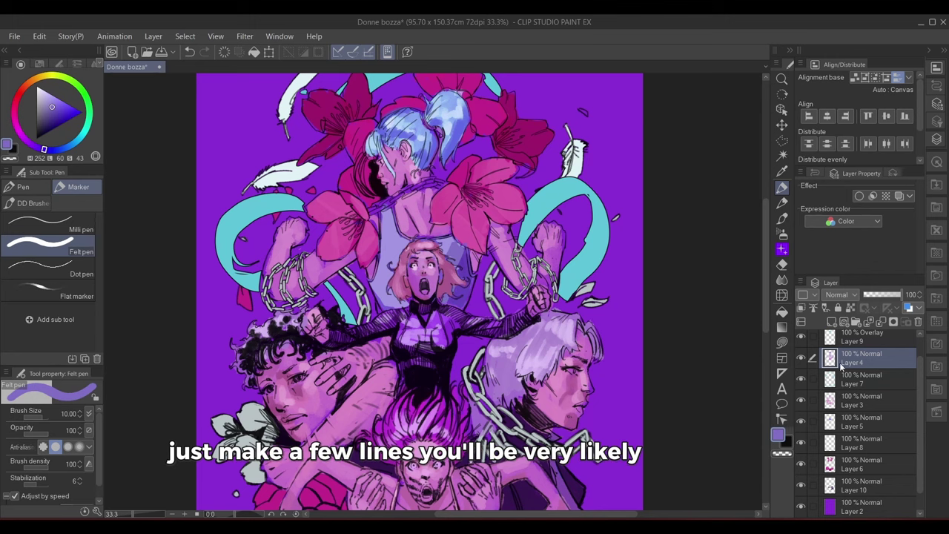
{"action": "left_click_drag", "start_coordinate": [395, 284], "coordinate": [382, 285]}
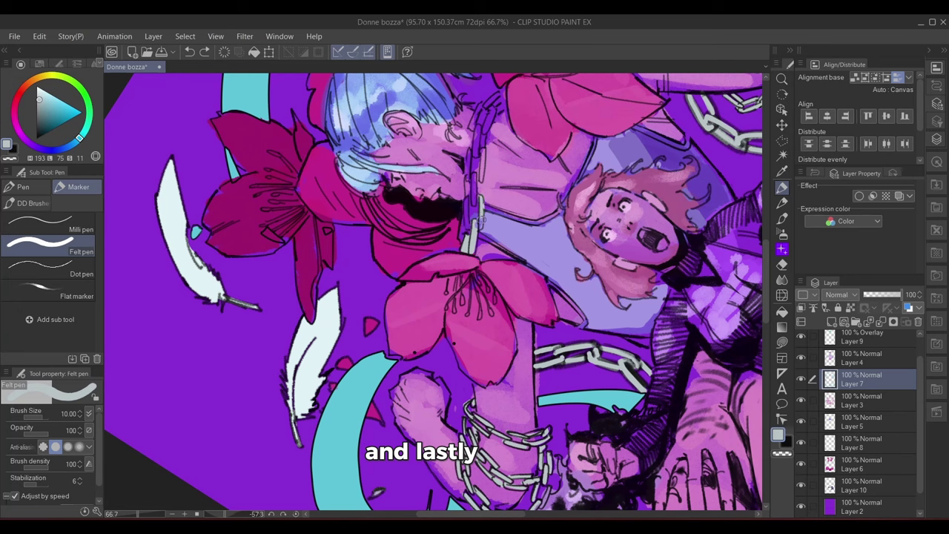
Paint the chain across the uppermost woman's neck pale blue-grey on Layer 7 and save the illustration
{"action": "left_click_drag", "start_coordinate": [468, 205], "coordinate": [482, 104]}
{"action": "left_click_drag", "start_coordinate": [492, 106], "coordinate": [487, 128]}
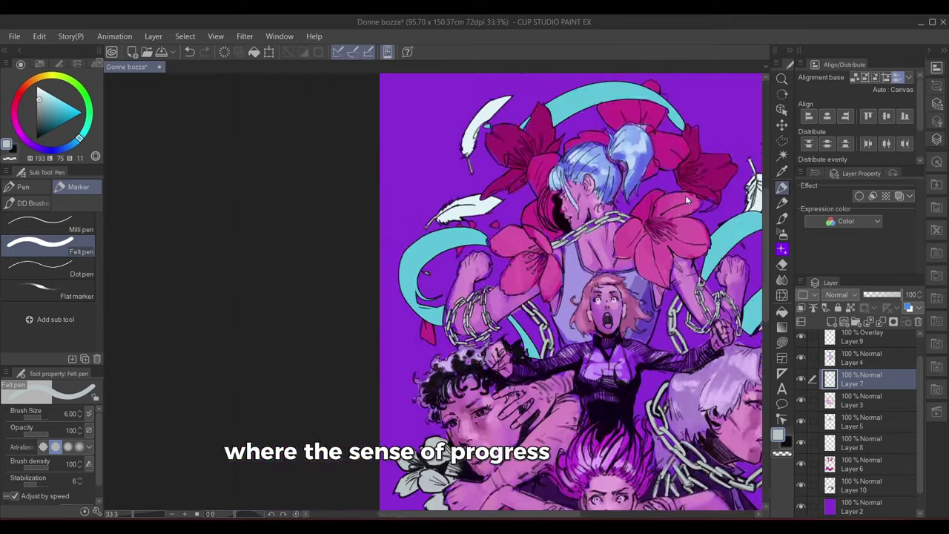
{"action": "key", "text": "ctrl+0"}
{"action": "key", "text": "ctrl+s"}
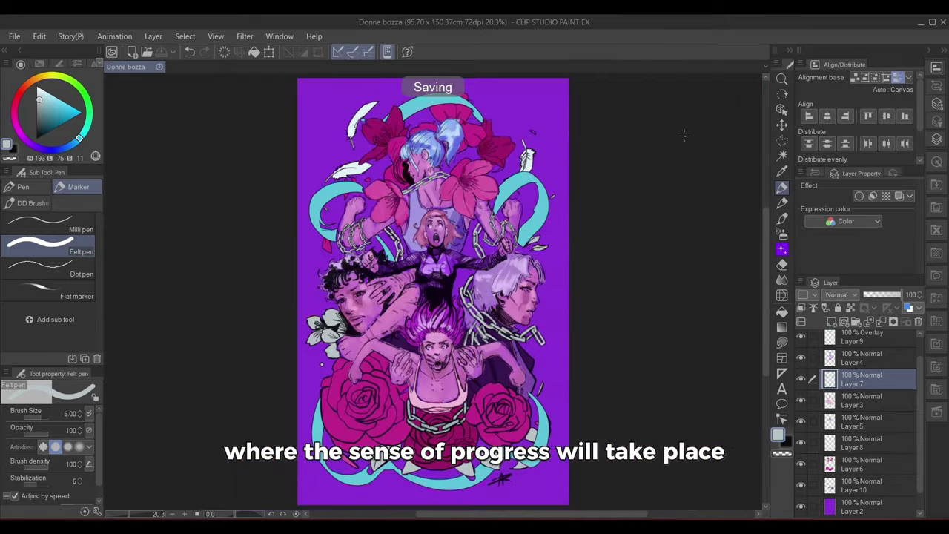
Add very pale pink highlights to the lowest woman's top on Layer 6 with the size 6 Felt pen
{"action": "scroll", "coordinate": [532, 319], "scroll_direction": "up", "scroll_amount": 4}
{"action": "left_click", "coordinate": [801, 464]}
{"action": "left_click", "coordinate": [802, 464]}
{"action": "left_click", "coordinate": [861, 464]}
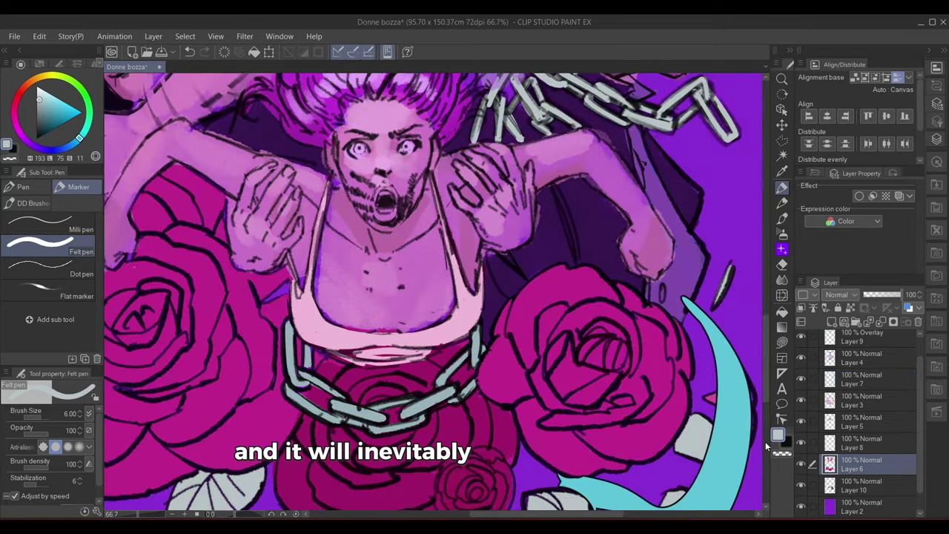
{"action": "left_click", "coordinate": [464, 314], "text": "alt"}
{"action": "left_click_drag", "start_coordinate": [17, 114], "coordinate": [15, 119]}
{"action": "left_click", "coordinate": [40, 90]}
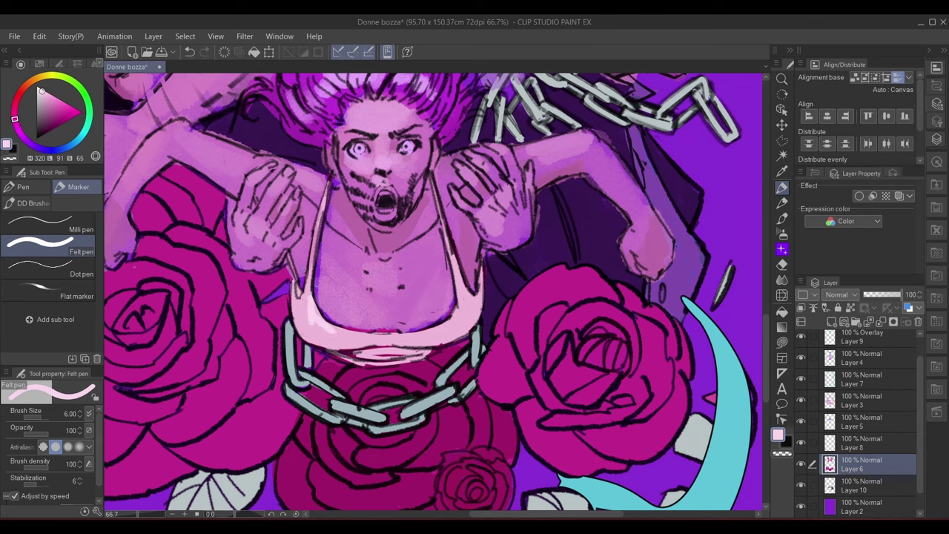
{"action": "mouse_move", "coordinate": [344, 341]}
{"action": "left_mouse_down"}
{"action": "mouse_move", "coordinate": [309, 326]}
{"action": "mouse_move", "coordinate": [403, 408]}
{"action": "left_mouse_up"}
{"action": "key", "text": "shift+space"}
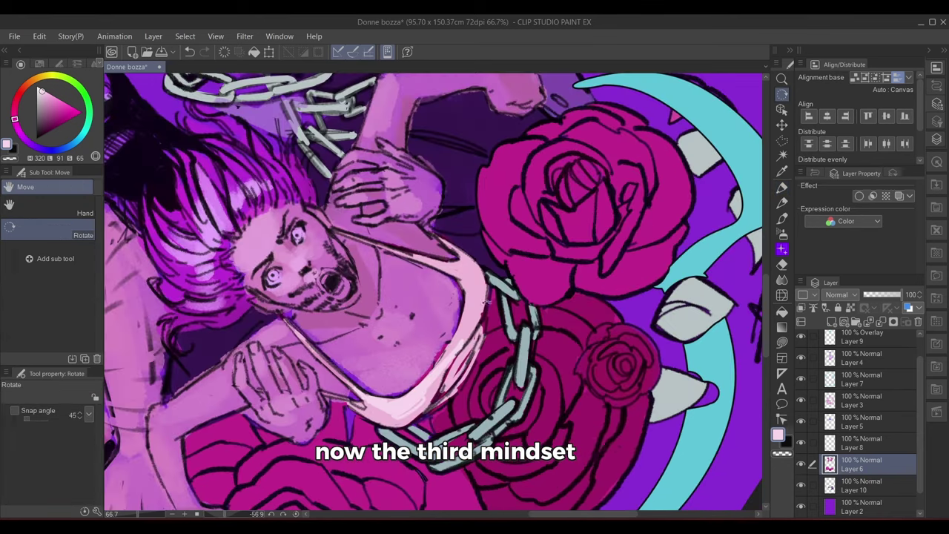
{"action": "left_click_drag", "start_coordinate": [452, 350], "coordinate": [474, 296]}
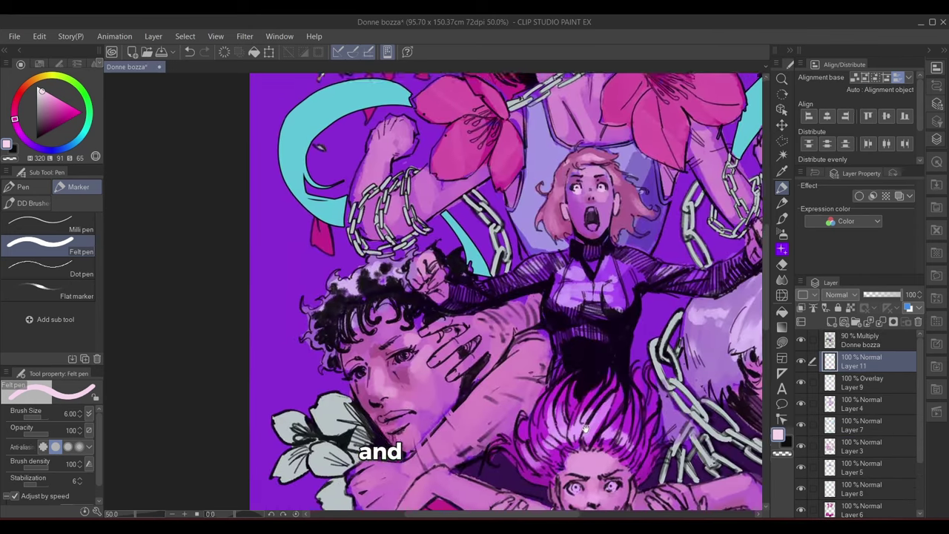
Touch up small highlights and details on the women with pale pink and magenta on Layer 11 using the size 6 Felt pen, and save
{"action": "left_click_drag", "start_coordinate": [586, 429], "coordinate": [585, 423]}
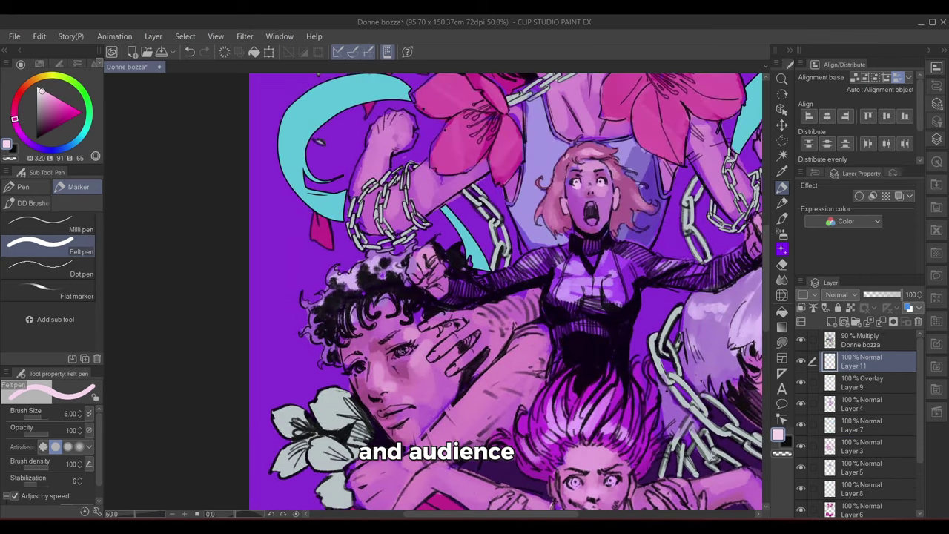
{"action": "left_click_drag", "start_coordinate": [601, 265], "coordinate": [529, 107]}
{"action": "mouse_move", "coordinate": [678, 95]}
{"action": "left_mouse_down"}
{"action": "mouse_move", "coordinate": [523, 170]}
{"action": "mouse_move", "coordinate": [554, 315]}
{"action": "mouse_move", "coordinate": [605, 235]}
{"action": "left_mouse_up"}
{"action": "left_click", "coordinate": [53, 105]}
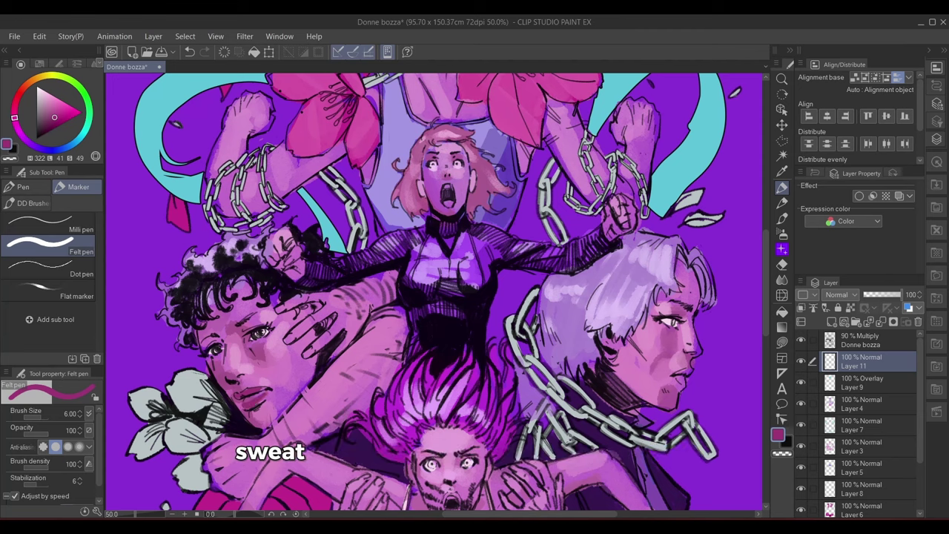
{"action": "left_click_drag", "start_coordinate": [256, 396], "coordinate": [226, 381]}
{"action": "key", "text": "e"}
{"action": "key", "text": "p"}
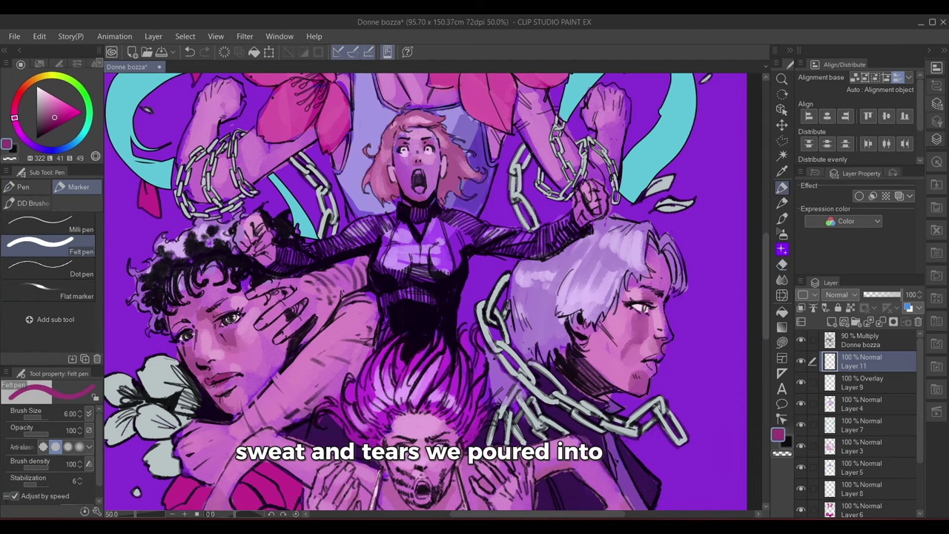
{"action": "left_click_drag", "start_coordinate": [529, 213], "coordinate": [477, 110]}
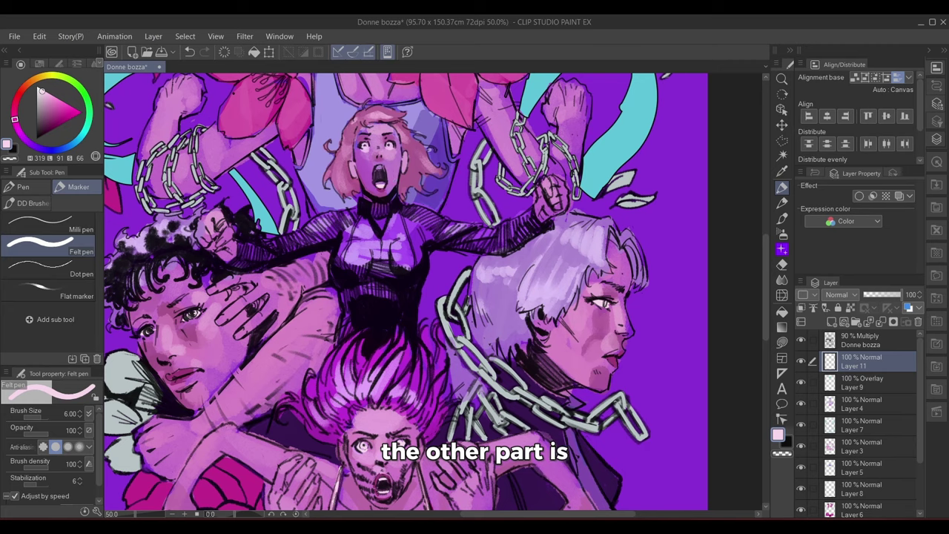
{"action": "scroll", "coordinate": [498, 237], "scroll_direction": "down", "scroll_amount": 5}
{"action": "key", "text": "ctrl+0"}
{"action": "key", "text": "ctrl+s"}
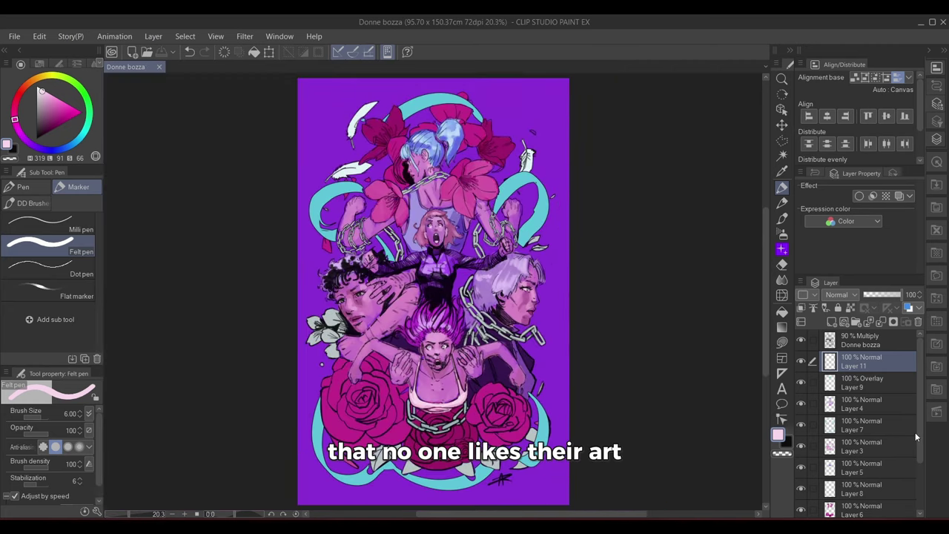
Load the painted areas of the colour layers as one selection, copy and paste that area of Layer 2 onto its own layer, and save
{"action": "scroll", "coordinate": [915, 432], "scroll_direction": "down", "scroll_amount": 3}
{"action": "left_click", "coordinate": [832, 364], "text": "ctrl"}
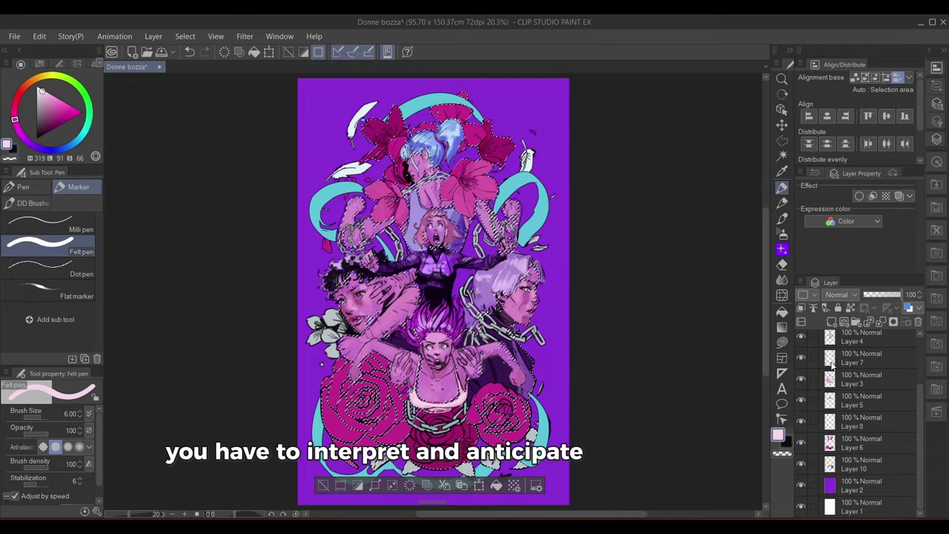
{"action": "left_click", "coordinate": [832, 363], "text": "ctrl+shift"}
{"action": "left_click_drag", "start_coordinate": [920, 445], "coordinate": [900, 356]}
{"action": "left_click_drag", "start_coordinate": [921, 413], "coordinate": [923, 467]}
{"action": "left_click", "coordinate": [868, 485]}
{"action": "left_click", "coordinate": [461, 486]}
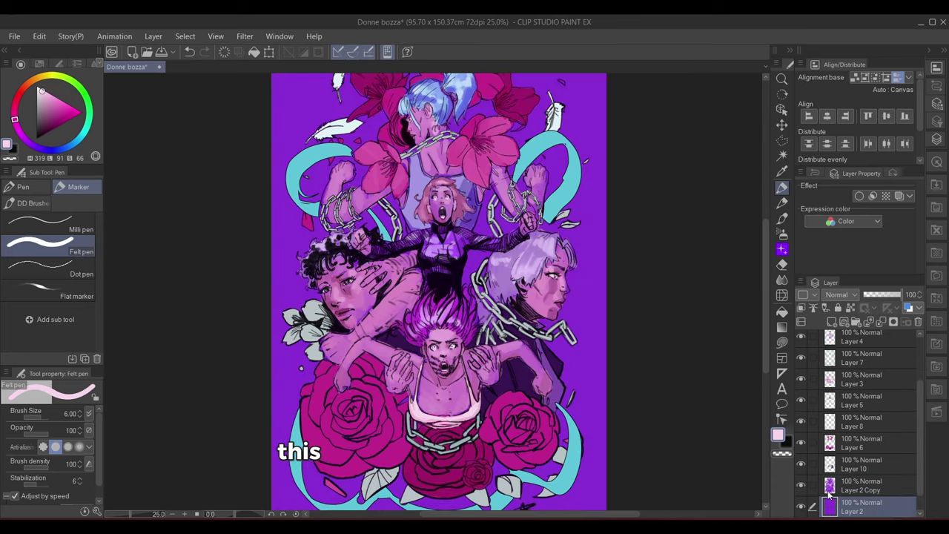
{"action": "key", "text": "ctrl+s"}
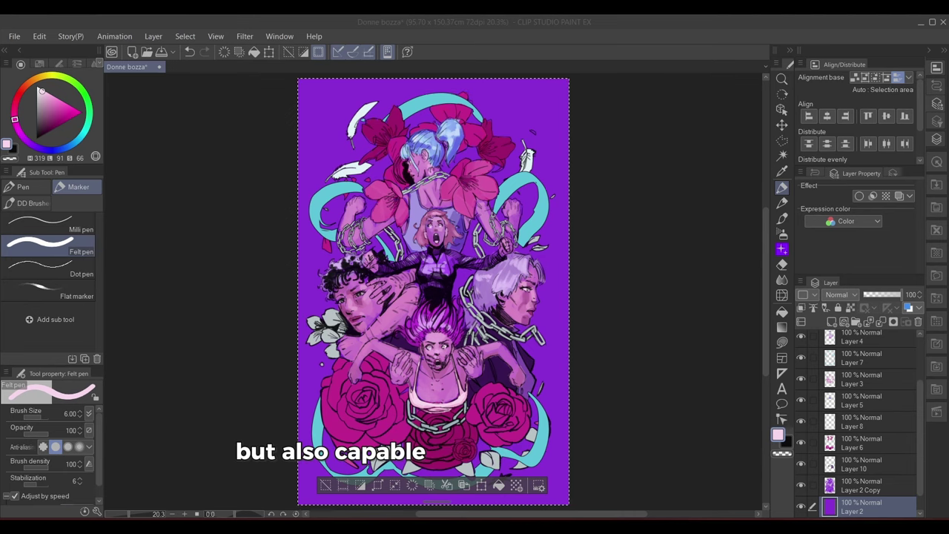
Try pale pink and a deeper pink as the fill for the whole background on Layer 2
{"action": "left_click", "coordinate": [595, 64]}
{"action": "scroll", "coordinate": [467, 344], "scroll_direction": "down", "scroll_amount": 4}
{"action": "scroll", "coordinate": [864, 475], "scroll_direction": "down", "scroll_amount": 1}
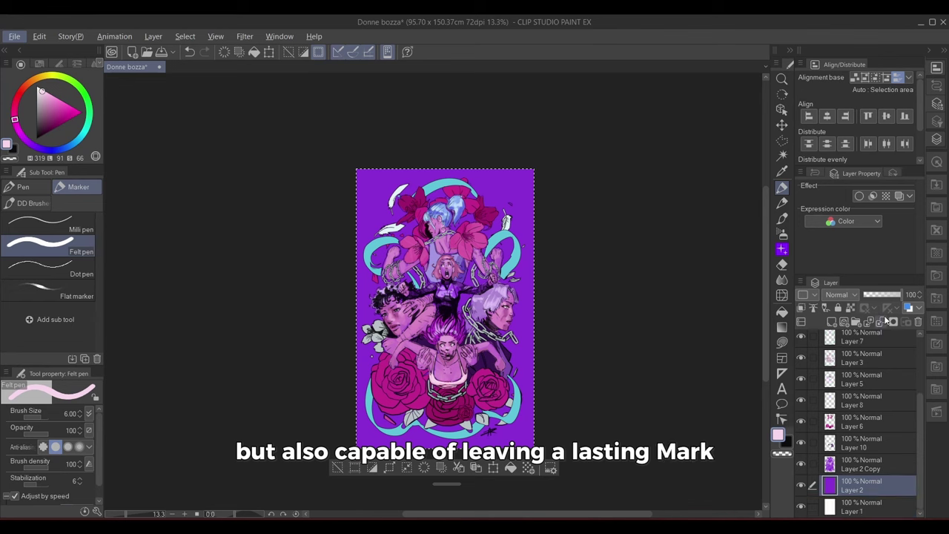
{"action": "mouse_move", "coordinate": [893, 296]}
{"action": "left_mouse_down"}
{"action": "mouse_move", "coordinate": [864, 297]}
{"action": "mouse_move", "coordinate": [904, 296]}
{"action": "left_mouse_up"}
{"action": "left_click_drag", "start_coordinate": [15, 119], "coordinate": [13, 112]}
{"action": "left_click", "coordinate": [511, 468]}
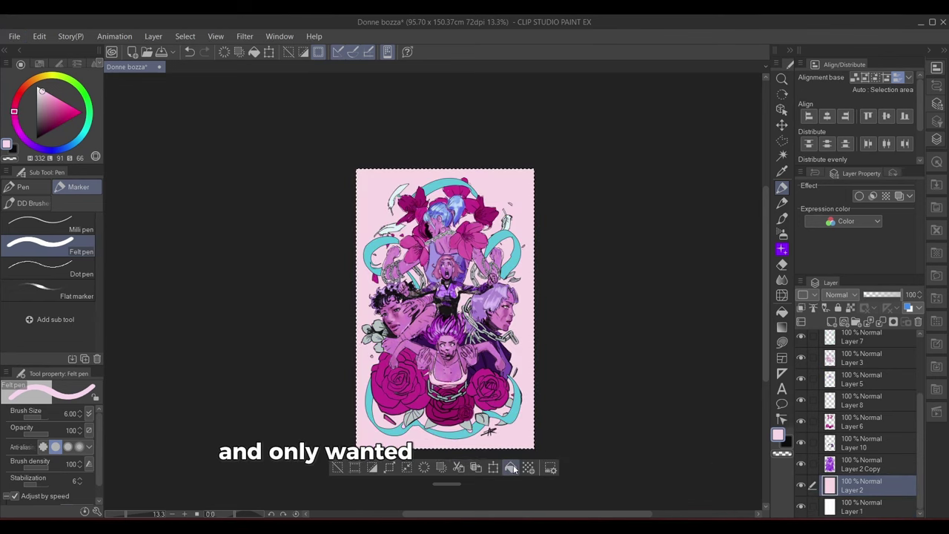
{"action": "left_click", "coordinate": [511, 468]}
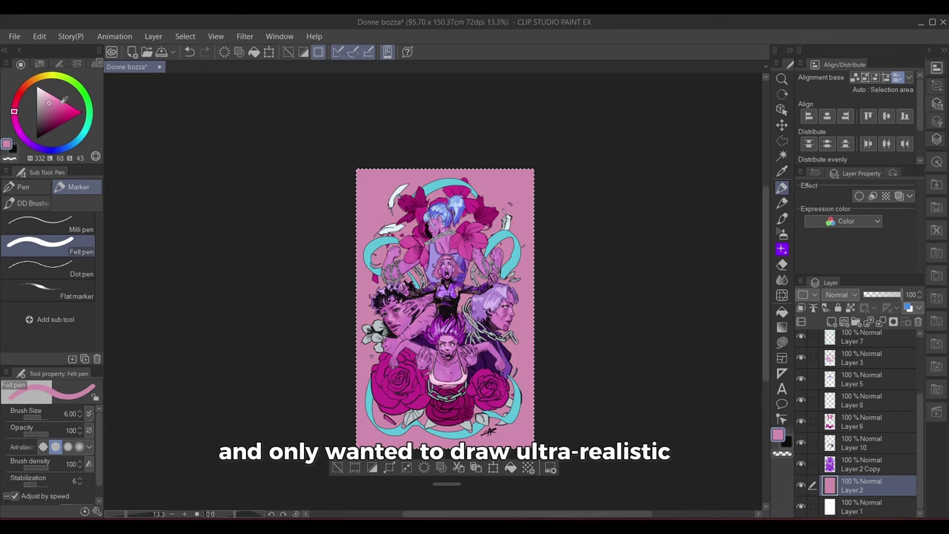
Try blue-violet and softer purple fills for the whole background on Layer 2
{"action": "left_click", "coordinate": [37, 146]}
{"action": "left_click", "coordinate": [60, 113]}
{"action": "left_click", "coordinate": [511, 468]}
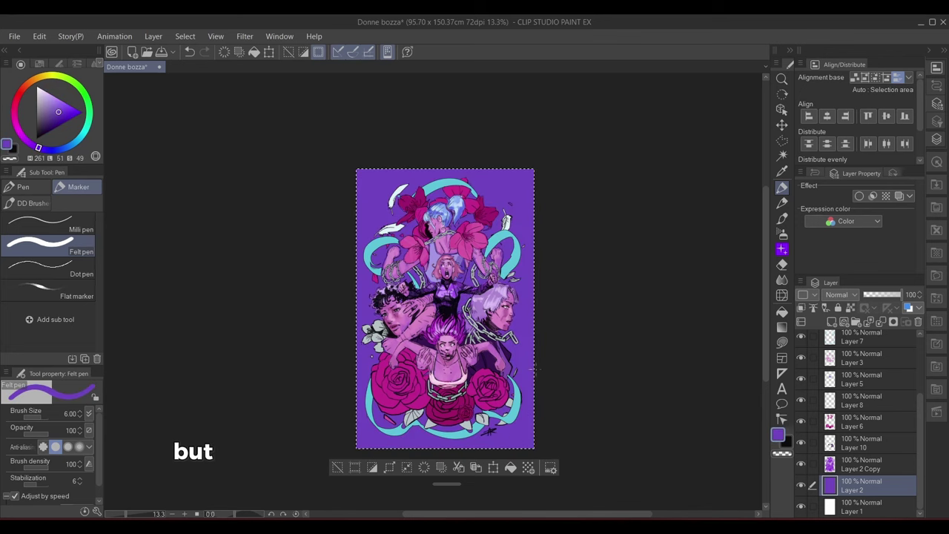
{"action": "left_click", "coordinate": [27, 141]}
{"action": "left_click", "coordinate": [66, 109]}
{"action": "left_click", "coordinate": [511, 469]}
{"action": "left_click", "coordinate": [52, 109]}
{"action": "left_click", "coordinate": [511, 468]}
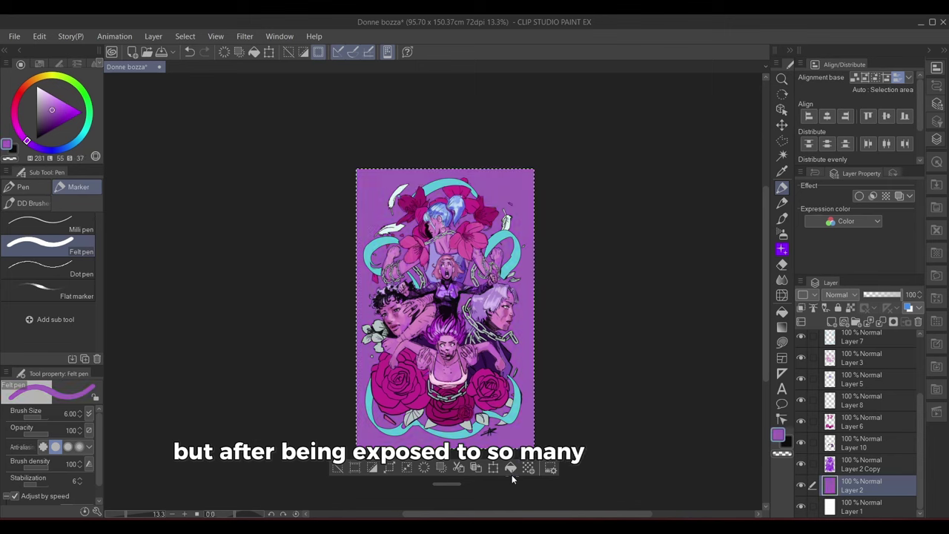
Fill a new layer above all others with black and set its blending mode to Color for a greyscale value check
{"action": "scroll", "coordinate": [885, 362], "scroll_direction": "up", "scroll_amount": 5}
{"action": "left_click", "coordinate": [842, 342]}
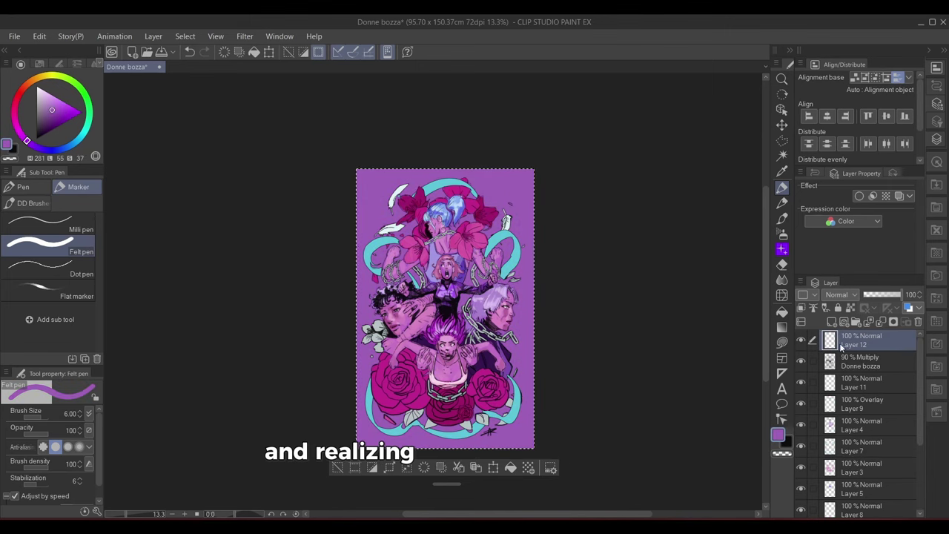
{"action": "key", "text": "alt+BackSpace"}
{"action": "left_click", "coordinate": [841, 295]}
{"action": "left_click", "coordinate": [846, 244]}
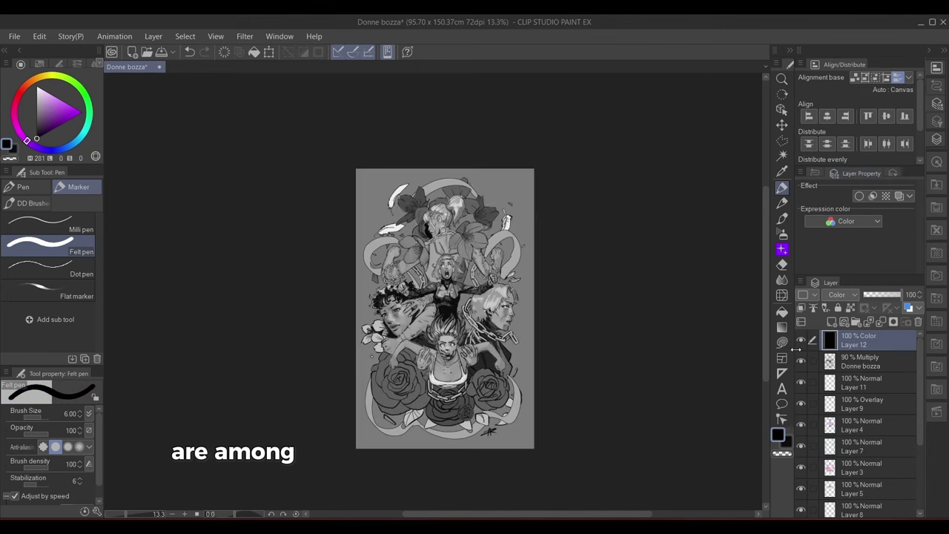
Select the painted area of Layer 3 and add a Level Correction layer above it, shifting the midtones to brighten the skin
{"action": "scroll", "coordinate": [882, 461], "scroll_direction": "down", "scroll_amount": 5}
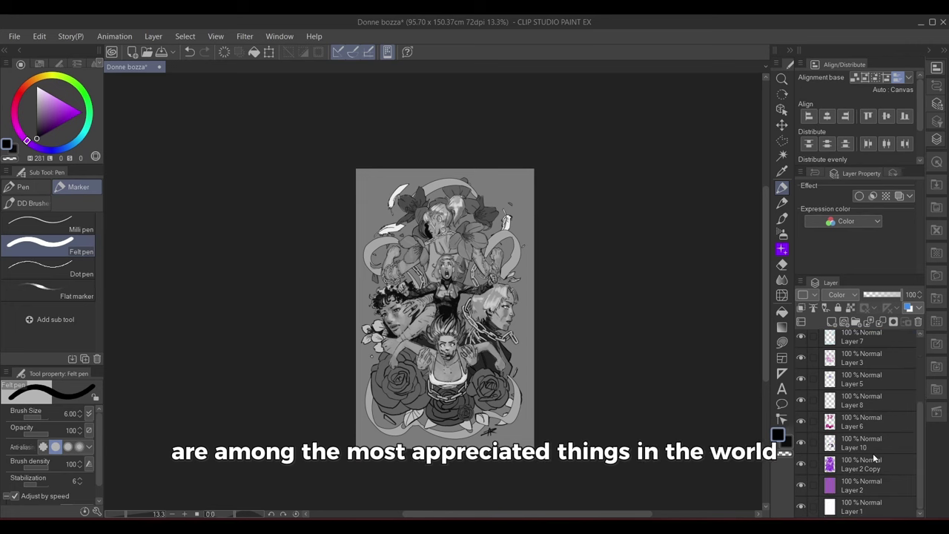
{"action": "left_click", "coordinate": [801, 357]}
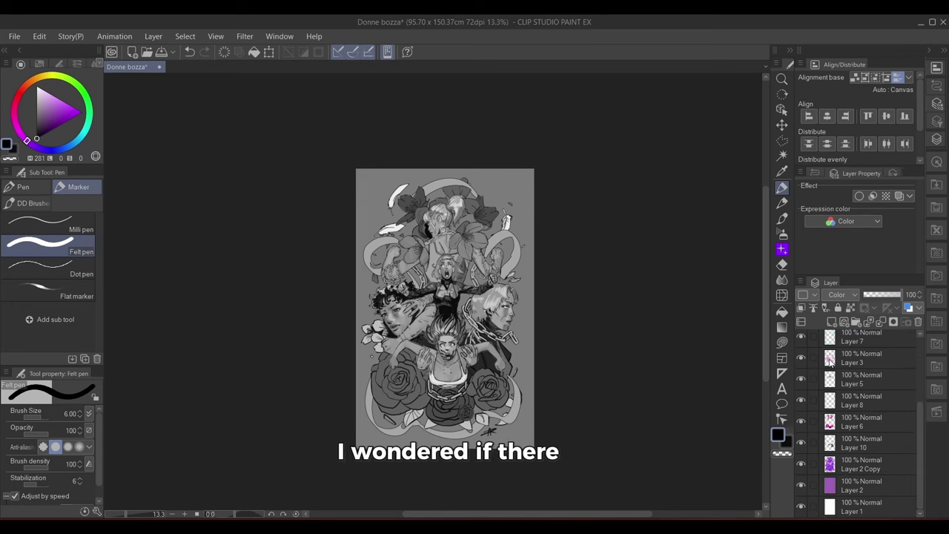
{"action": "left_click", "coordinate": [830, 358], "text": "ctrl"}
{"action": "left_click", "coordinate": [154, 35]}
{"action": "mouse_move", "coordinate": [202, 79]}
{"action": "left_click", "coordinate": [376, 136]}
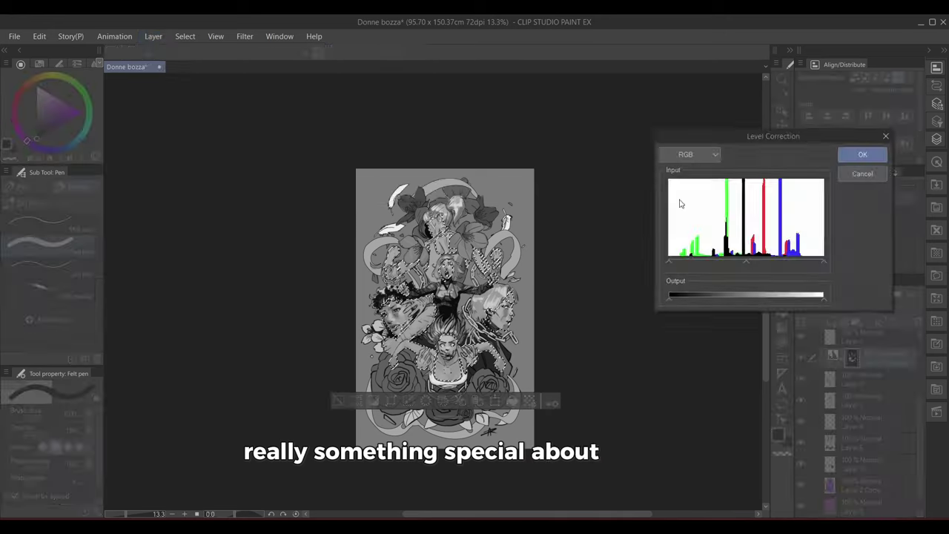
{"action": "left_click_drag", "start_coordinate": [746, 261], "coordinate": [724, 261]}
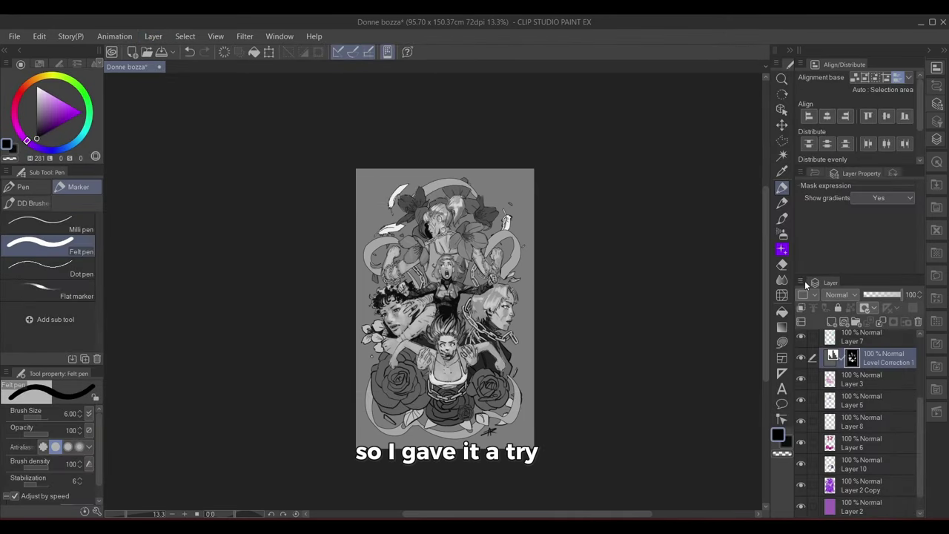
Merge the Level Correction layer with Layer 3 and show the black Color layer again
{"action": "scroll", "coordinate": [904, 332], "scroll_direction": "up", "scroll_amount": 3}
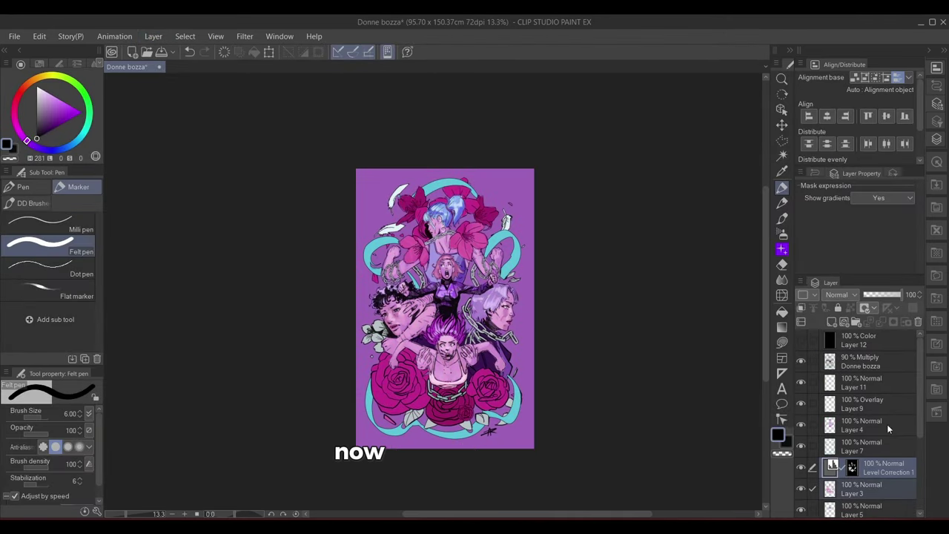
{"action": "right_click", "coordinate": [887, 425]}
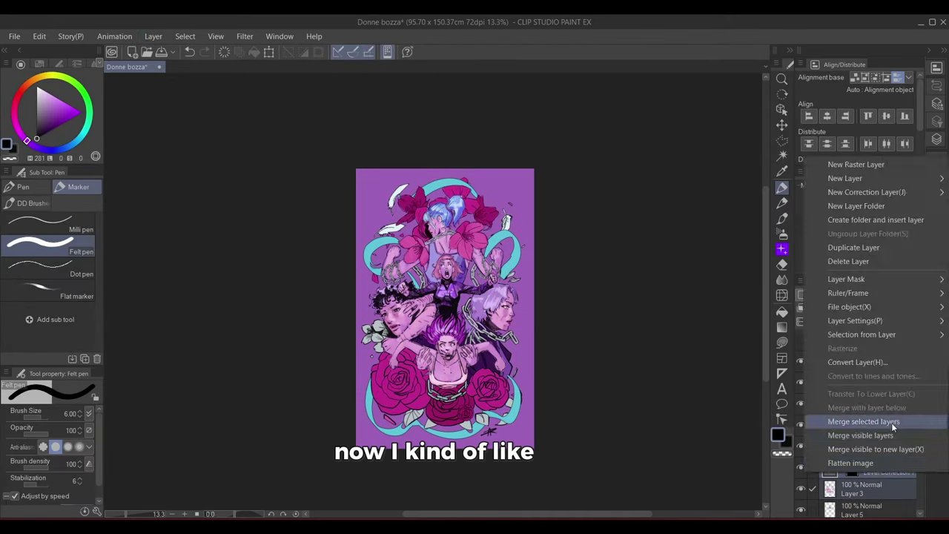
{"action": "left_click", "coordinate": [891, 423]}
{"action": "left_click", "coordinate": [802, 339]}
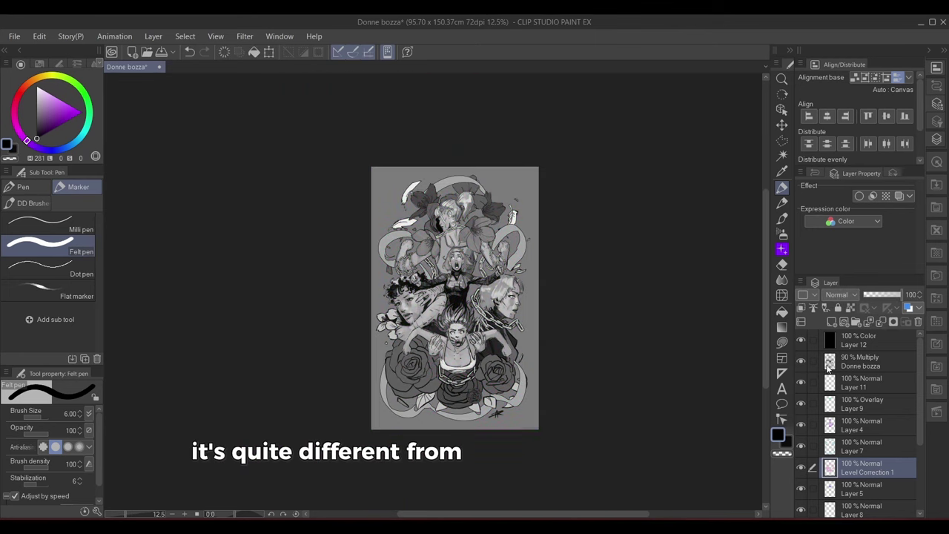
Try saturated violet, lighter purple and dark purple fills for the whole background on Layer 2
{"action": "scroll", "coordinate": [846, 431], "scroll_direction": "down", "scroll_amount": 3}
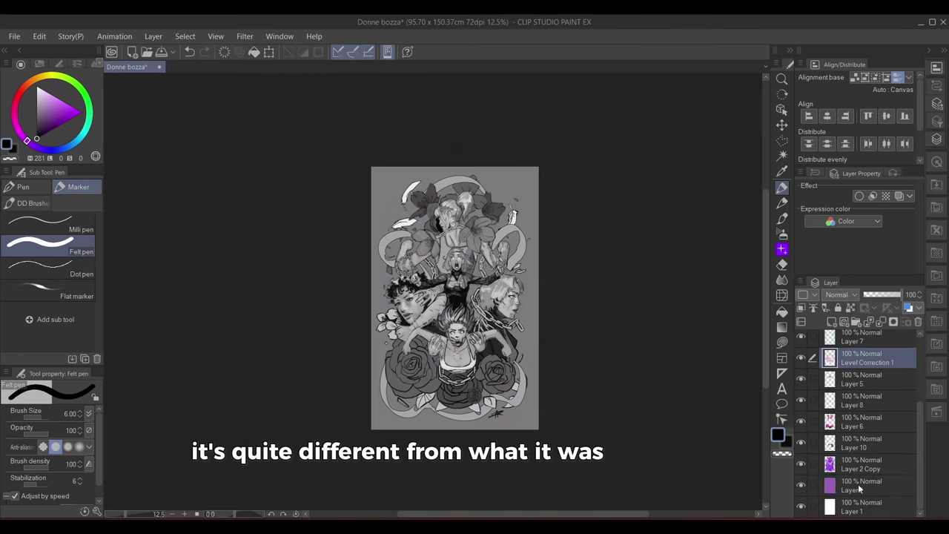
{"action": "left_click", "coordinate": [859, 488]}
{"action": "key", "text": "ctrl+a"}
{"action": "left_click", "coordinate": [63, 115]}
{"action": "left_click", "coordinate": [521, 450]}
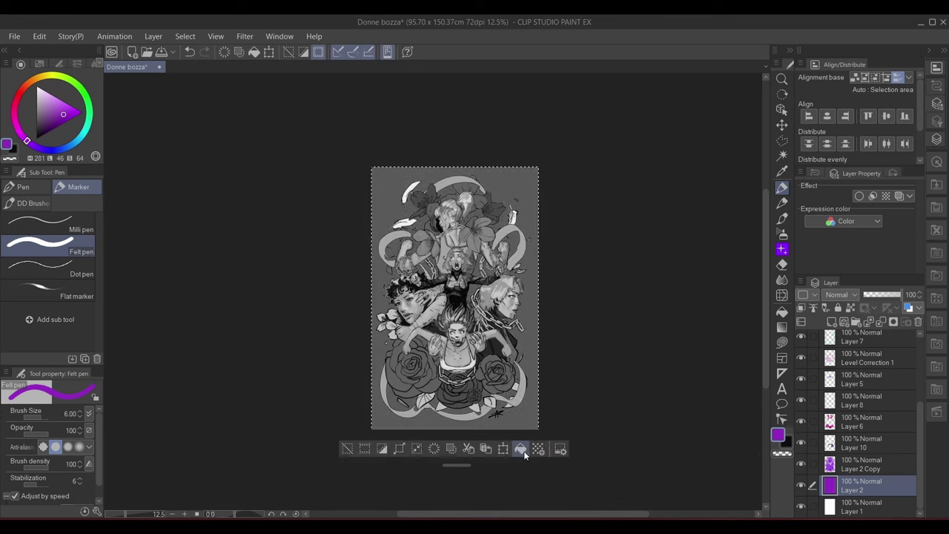
{"action": "left_click", "coordinate": [524, 449]}
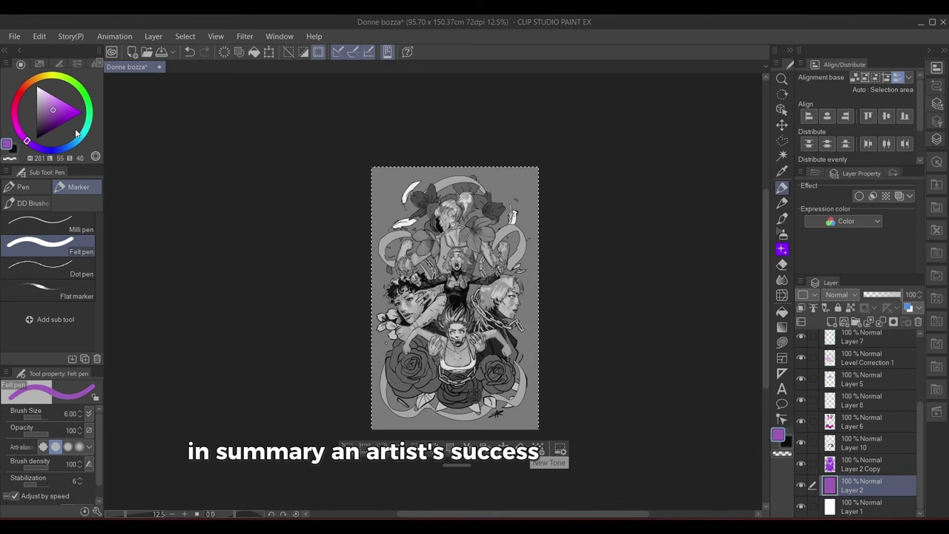
{"action": "left_click", "coordinate": [48, 117]}
{"action": "left_click", "coordinate": [521, 449]}
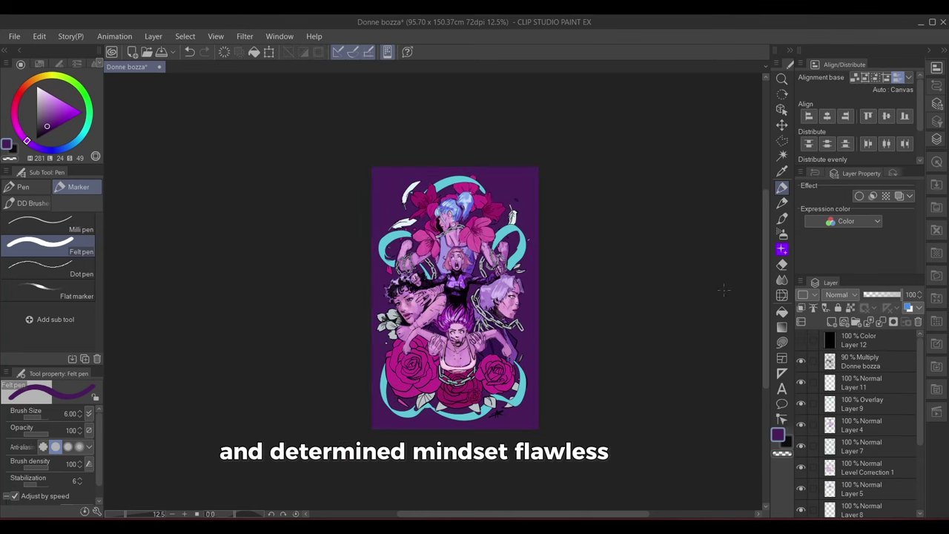
Fill the whole of Layer 2 with dark navy blue, hue 240, luminosity 24, saturation 49, and clear the selection
{"action": "scroll", "coordinate": [578, 347], "scroll_direction": "up", "scroll_amount": 3}
{"action": "left_click_drag", "start_coordinate": [589, 359], "coordinate": [622, 378]}
{"action": "scroll", "coordinate": [638, 379], "scroll_direction": "down", "scroll_amount": 3}
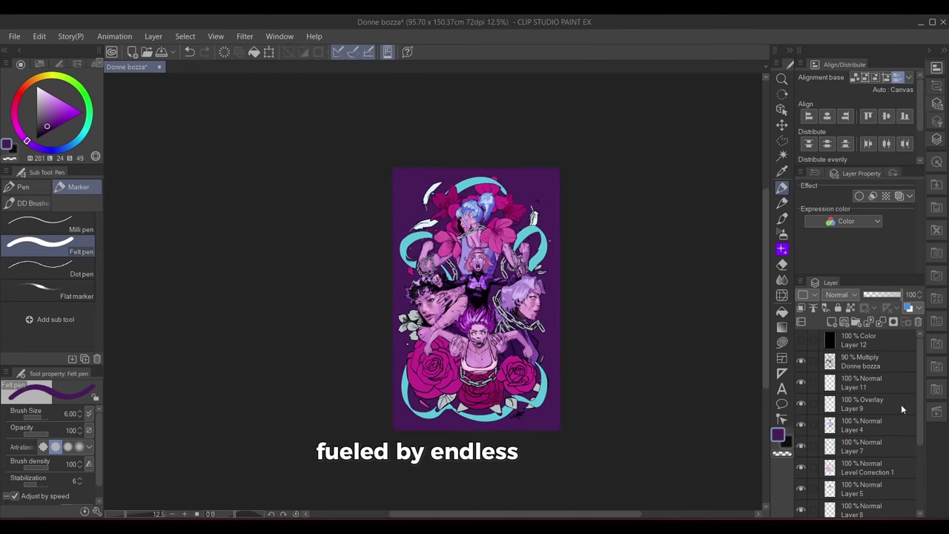
{"action": "scroll", "coordinate": [917, 460], "scroll_direction": "down", "scroll_amount": 3}
{"action": "left_click", "coordinate": [828, 482]}
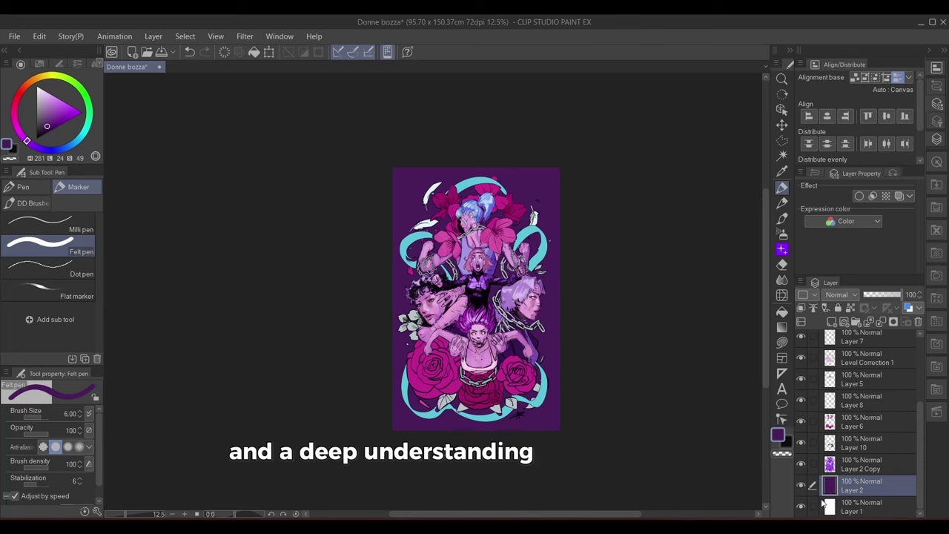
{"action": "key", "text": "ctrl+a"}
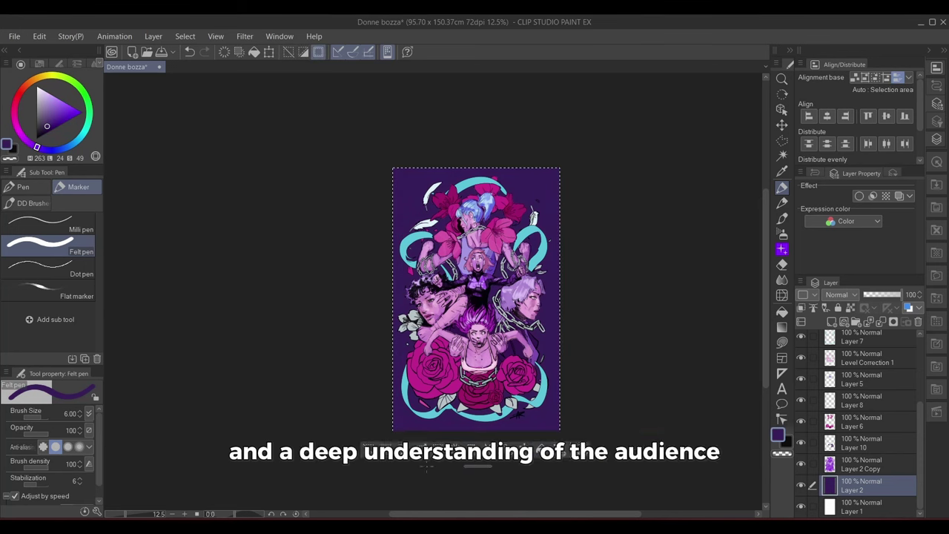
{"action": "left_click", "coordinate": [58, 149]}
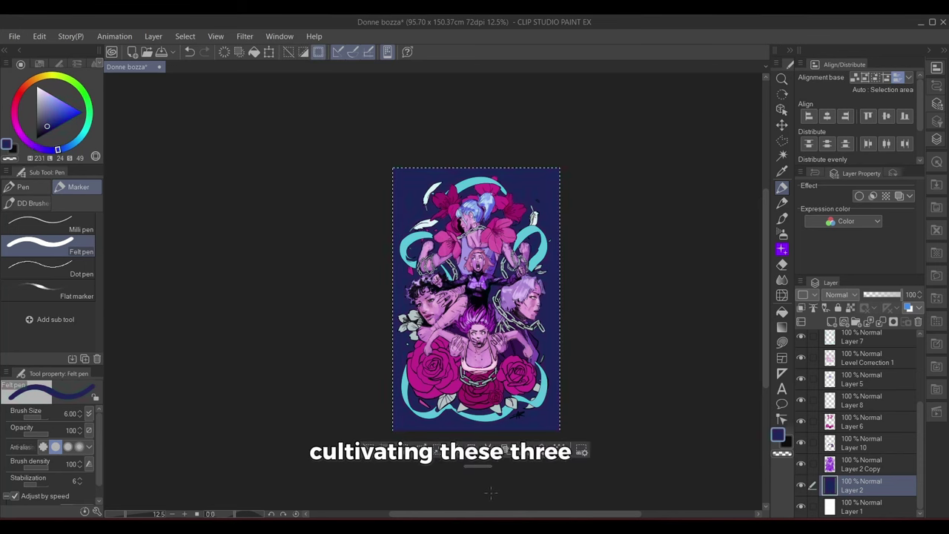
{"action": "key", "text": "ctrl+d"}
Check the values by toggling the black Color layer, leave it hidden, and save the illustration
{"action": "scroll", "coordinate": [801, 344], "scroll_direction": "up", "scroll_amount": 3}
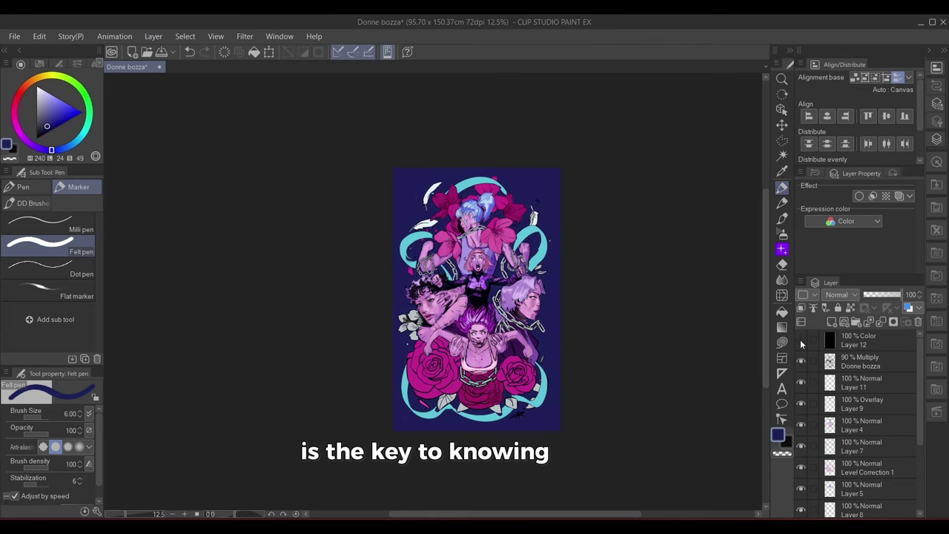
{"action": "left_click", "coordinate": [801, 340]}
{"action": "left_click", "coordinate": [801, 339]}
{"action": "key", "text": "ctrl+0"}
{"action": "key", "text": "ctrl+s"}
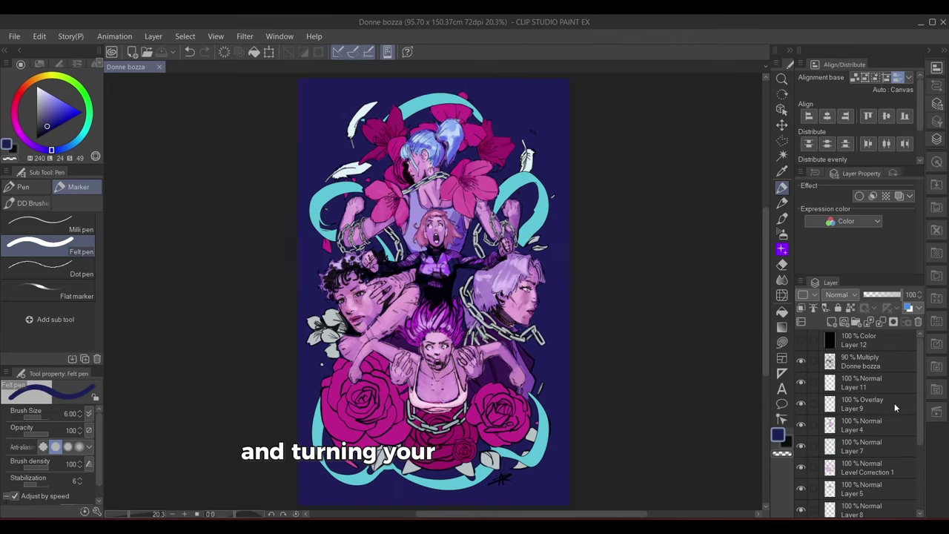
Toggle the visibility of Layer 4 and Level Correction 1 to identify their contents, and activate Level Correction 1
{"action": "left_click", "coordinate": [804, 425]}
{"action": "left_click", "coordinate": [804, 426]}
{"action": "left_click", "coordinate": [803, 468]}
{"action": "left_click", "coordinate": [803, 468]}
{"action": "left_click", "coordinate": [859, 473]}
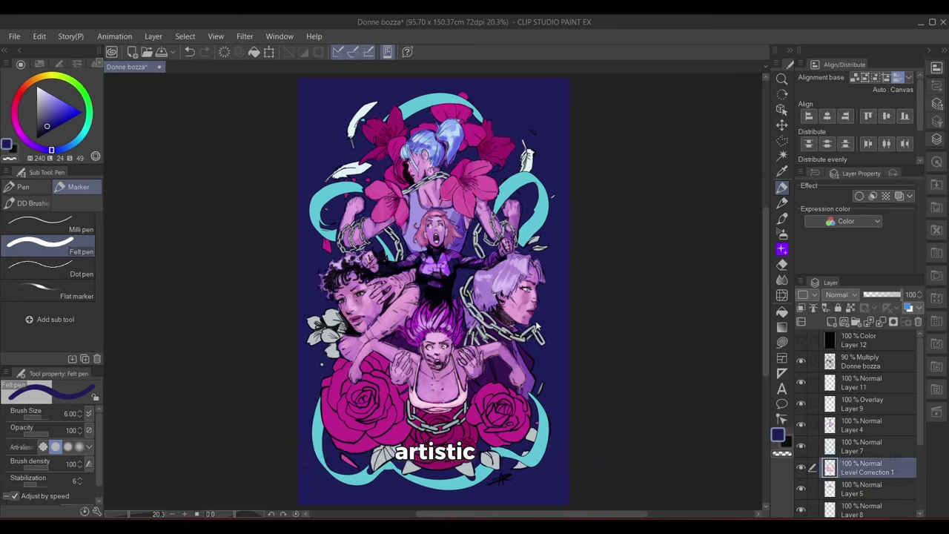
Check what Layer 5 and Layer 7 contain, and clean the silver-haired woman's profile edge on Layer 2 Copy with the hard eraser
{"action": "scroll", "coordinate": [537, 326], "scroll_direction": "up", "scroll_amount": 3}
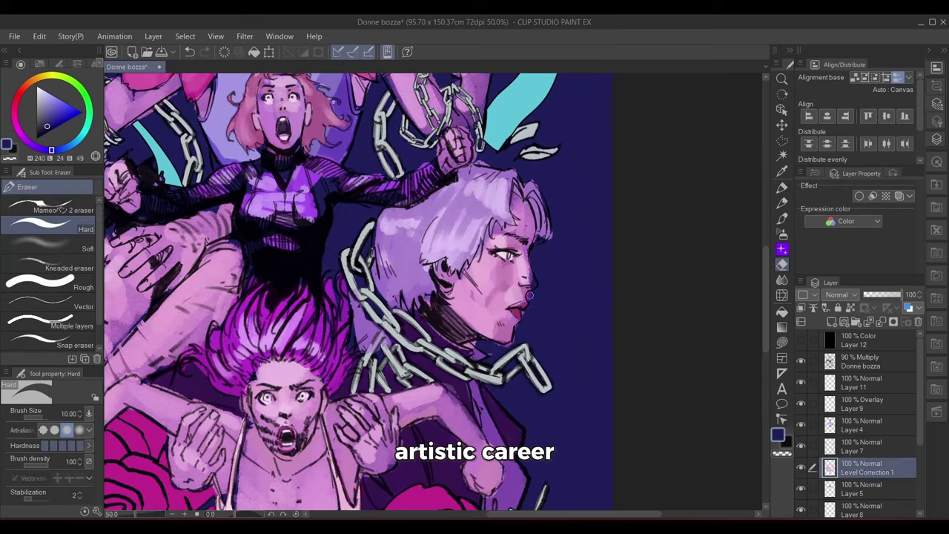
{"action": "left_click", "coordinate": [801, 488]}
{"action": "left_click", "coordinate": [801, 488]}
{"action": "left_click", "coordinate": [802, 445]}
{"action": "left_click", "coordinate": [801, 446]}
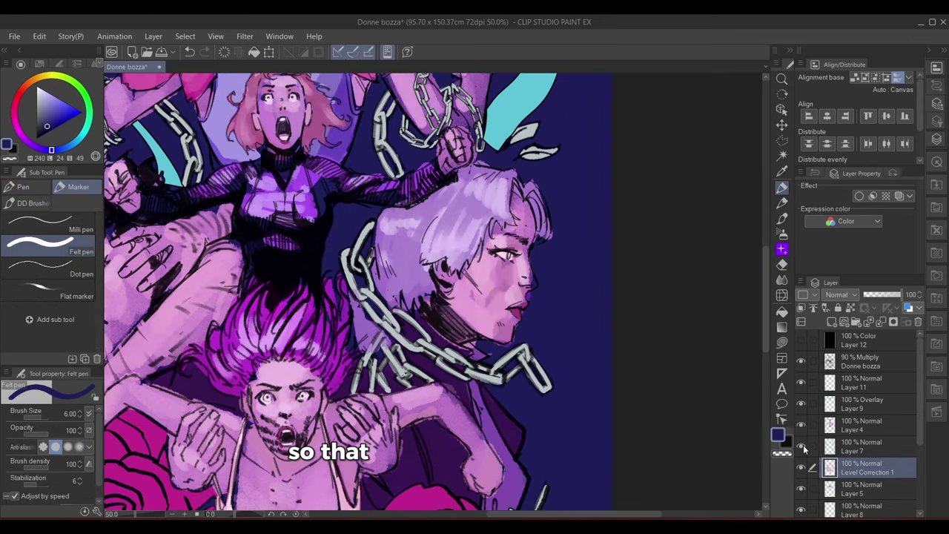
{"action": "scroll", "coordinate": [871, 492], "scroll_direction": "down", "scroll_amount": 3}
{"action": "left_click", "coordinate": [855, 477]}
{"action": "key", "text": "e"}
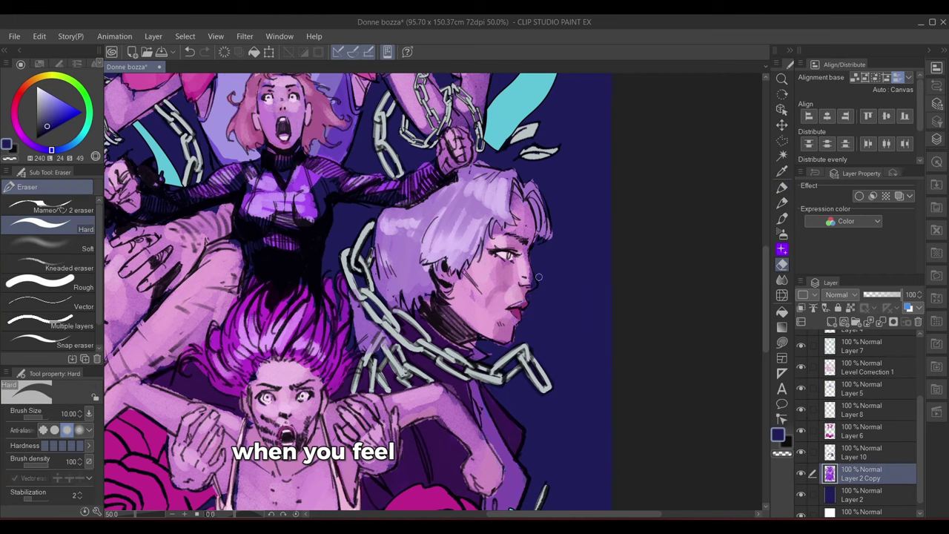
Touch up the silver-haired woman's face along the nose on Level Correction 1 with the Pencil in the sampled pink skin colour
{"action": "key", "text": "p"}
{"action": "left_click", "coordinate": [802, 367]}
{"action": "left_click", "coordinate": [801, 367]}
{"action": "left_click", "coordinate": [863, 368]}
{"action": "key", "text": "p"}
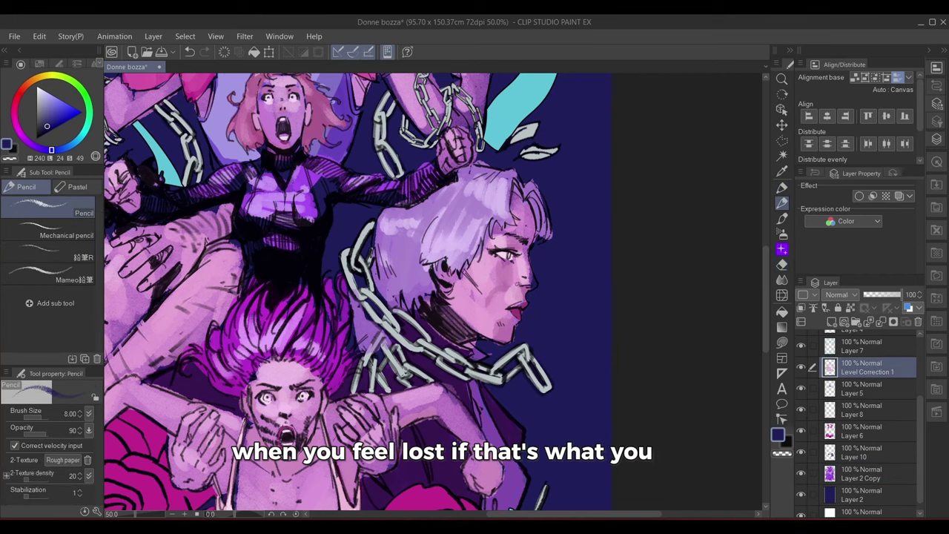
{"action": "left_click", "coordinate": [531, 271], "text": "alt"}
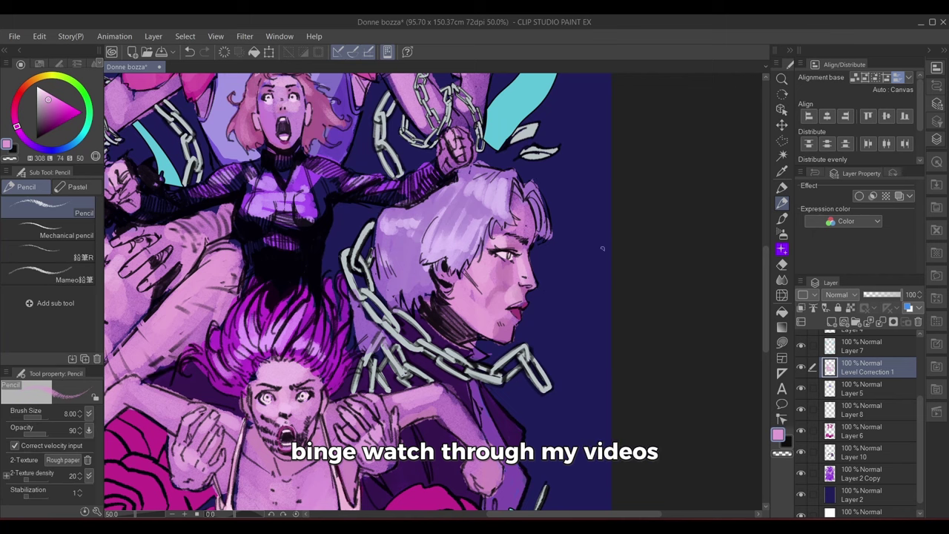
Shade the silver-haired woman's hair on Layer 4 with a darker purple, hue 275, luminosity 47, saturation 39, and save the illustration
{"action": "left_click", "coordinate": [401, 261], "text": "alt"}
{"action": "scroll", "coordinate": [831, 423], "scroll_direction": "up", "scroll_amount": 3}
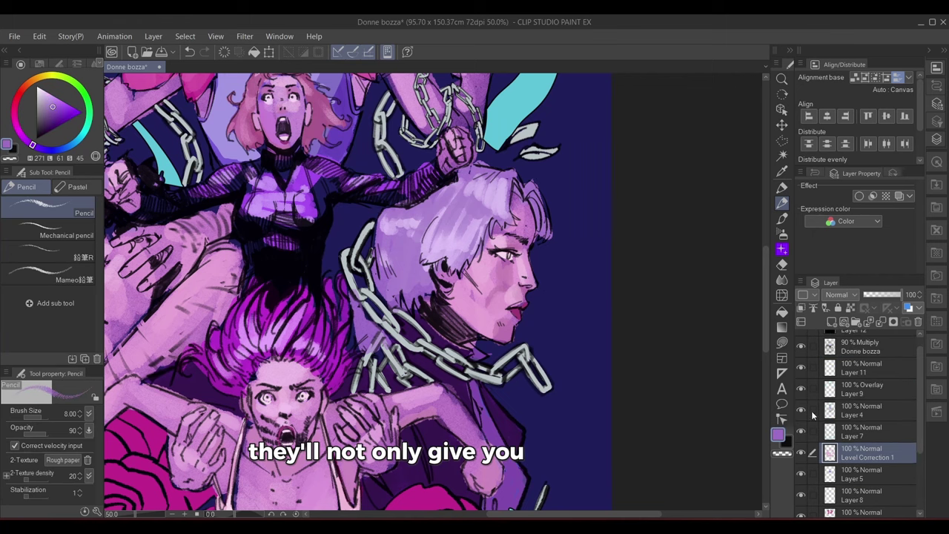
{"action": "left_click", "coordinate": [861, 411]}
{"action": "left_click_drag", "start_coordinate": [32, 143], "coordinate": [30, 142]}
{"action": "left_click", "coordinate": [53, 114]}
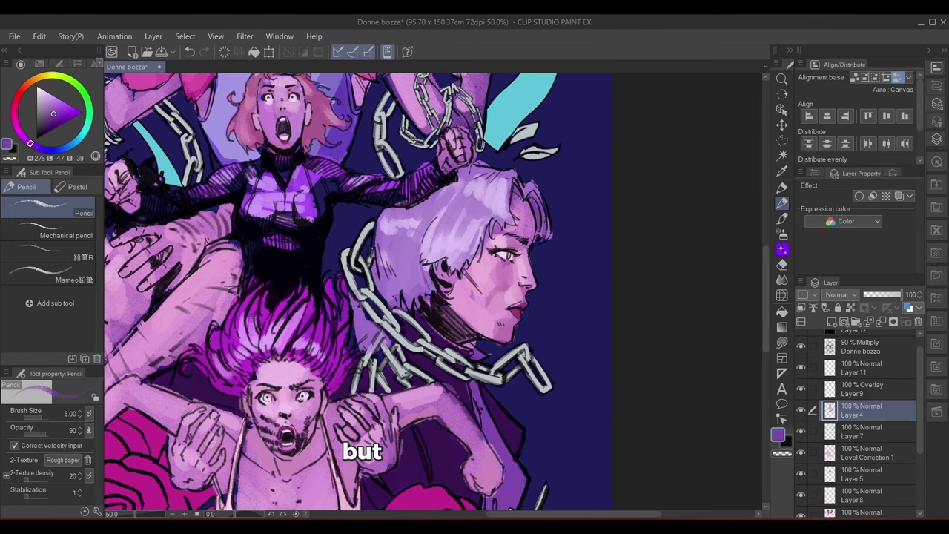
{"action": "scroll", "coordinate": [371, 314], "scroll_direction": "down", "scroll_amount": 4}
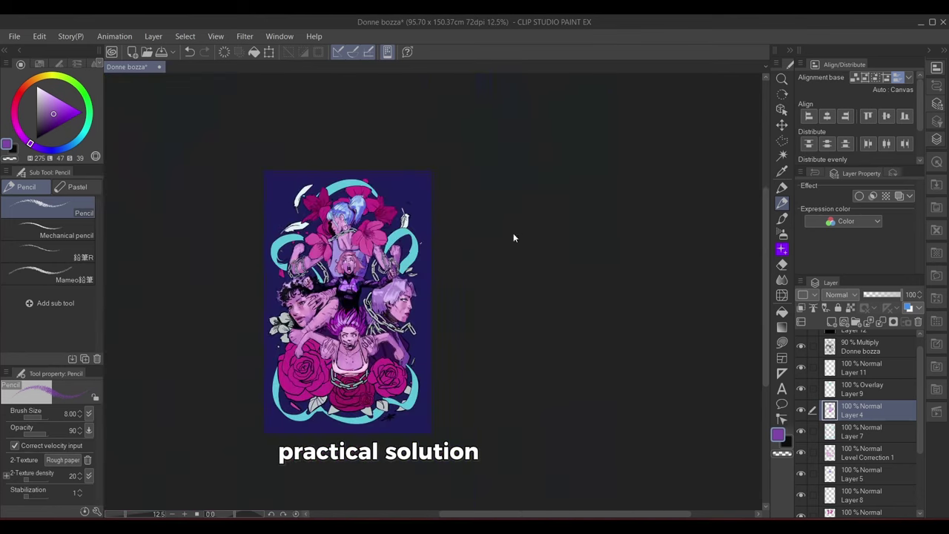
{"action": "key", "text": "ctrl+0"}
{"action": "key", "text": "ctrl+s"}
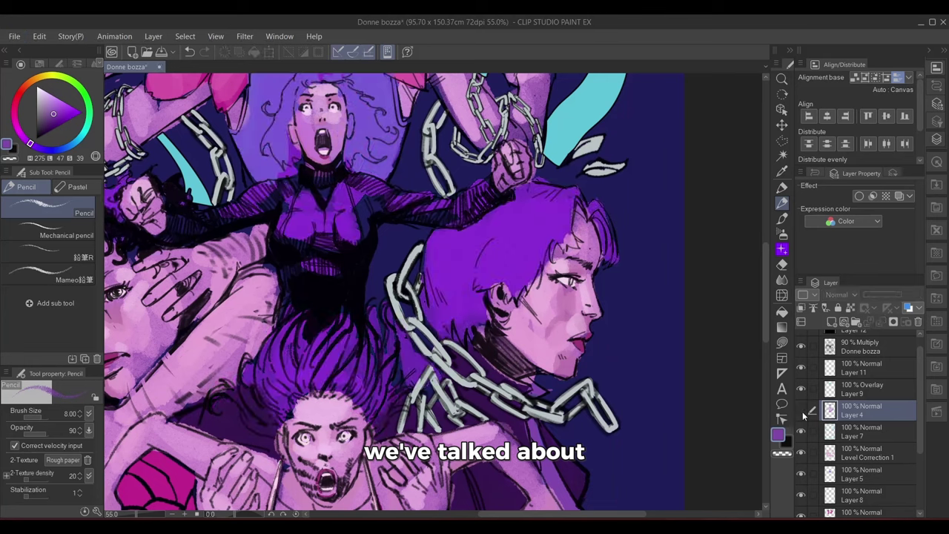
Touch up the screaming woman's dark top on Layer 2 Copy with violet, hue 273, luminosity 62, saturation 84, and save
{"action": "scroll", "coordinate": [917, 443], "scroll_direction": "down", "scroll_amount": 3}
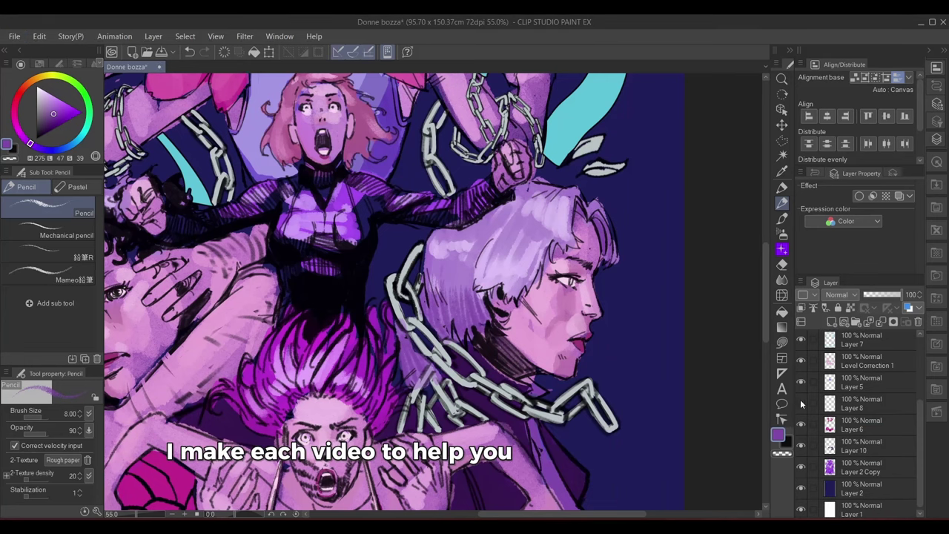
{"action": "scroll", "coordinate": [801, 339], "scroll_direction": "up", "scroll_amount": 3}
{"action": "left_click", "coordinate": [809, 421]}
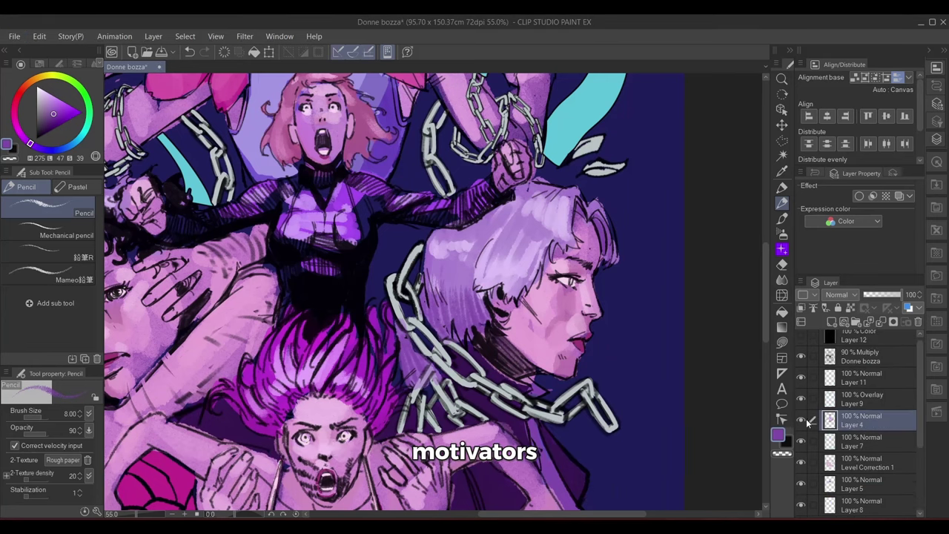
{"action": "scroll", "coordinate": [861, 445], "scroll_direction": "down", "scroll_amount": 3}
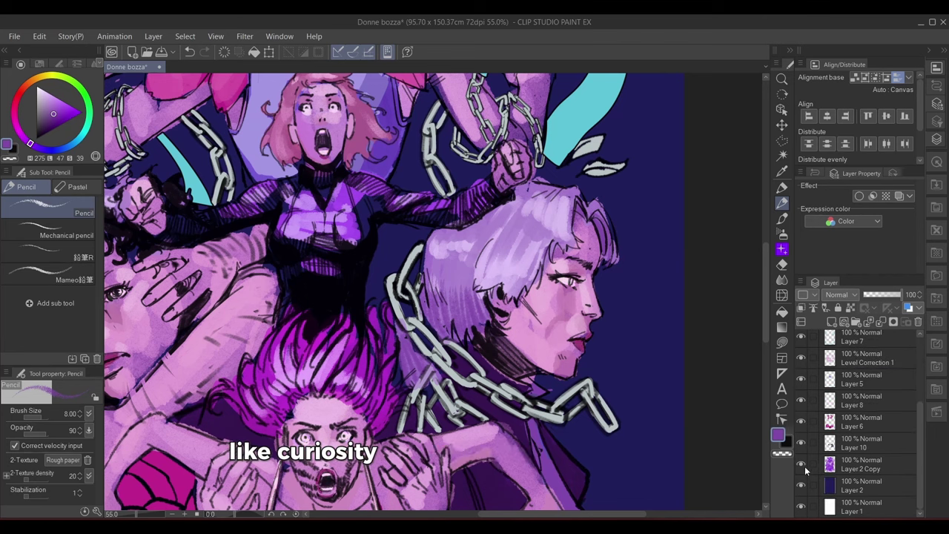
{"action": "left_click", "coordinate": [830, 464]}
{"action": "left_click", "coordinate": [356, 231], "text": "alt"}
{"action": "left_click_drag", "start_coordinate": [370, 199], "coordinate": [356, 236]}
{"action": "left_click_drag", "start_coordinate": [275, 198], "coordinate": [261, 211]}
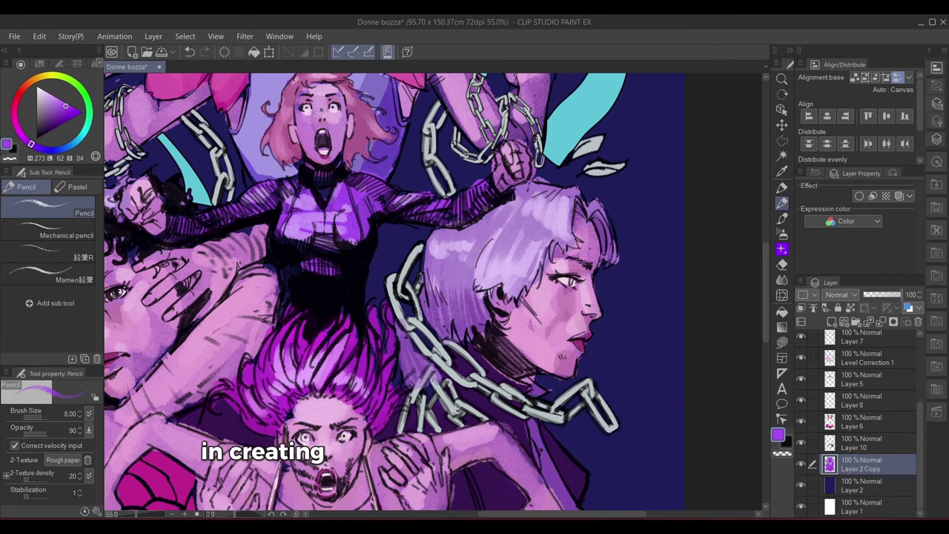
{"action": "scroll", "coordinate": [595, 228], "scroll_direction": "down", "scroll_amount": 3}
{"action": "scroll", "coordinate": [595, 228], "scroll_direction": "down", "scroll_amount": 1}
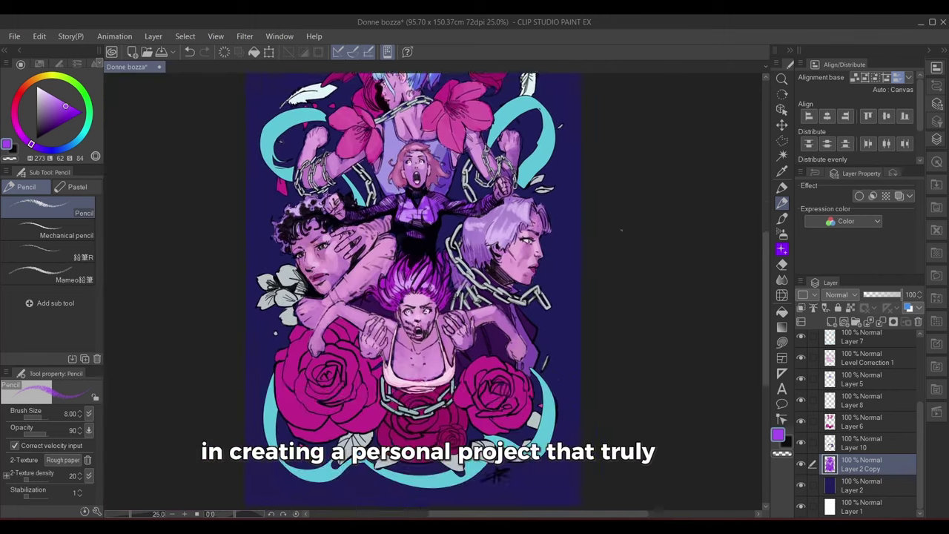
{"action": "key", "text": "ctrl+s"}
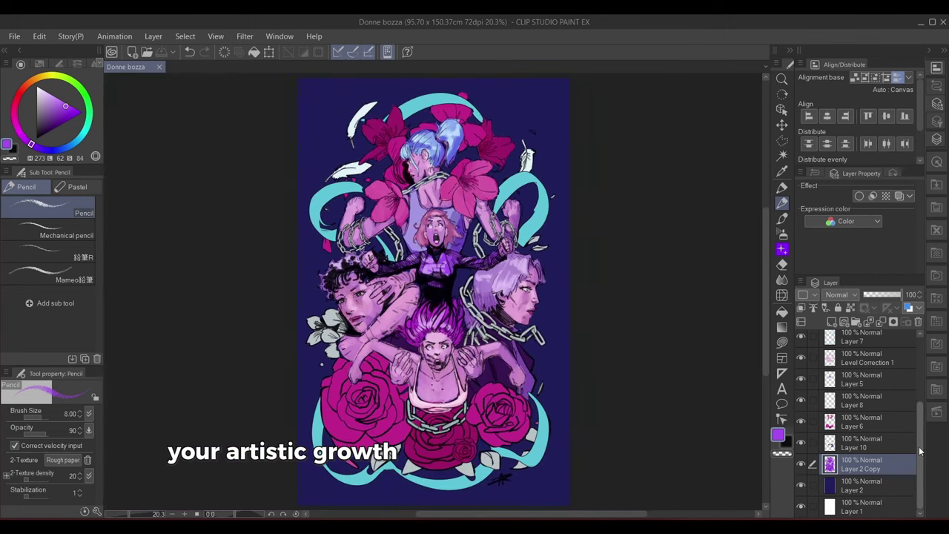
Try to recolour the signature with the ribbon's turquoise directly on the Donne bozza line art layer, using its lines as the selection
{"action": "left_click_drag", "start_coordinate": [920, 451], "coordinate": [920, 382]}
{"action": "left_click", "coordinate": [802, 362]}
{"action": "left_click", "coordinate": [802, 362]}
{"action": "left_click", "coordinate": [830, 362], "text": "ctrl"}
{"action": "scroll", "coordinate": [538, 381], "scroll_direction": "up", "scroll_amount": 4}
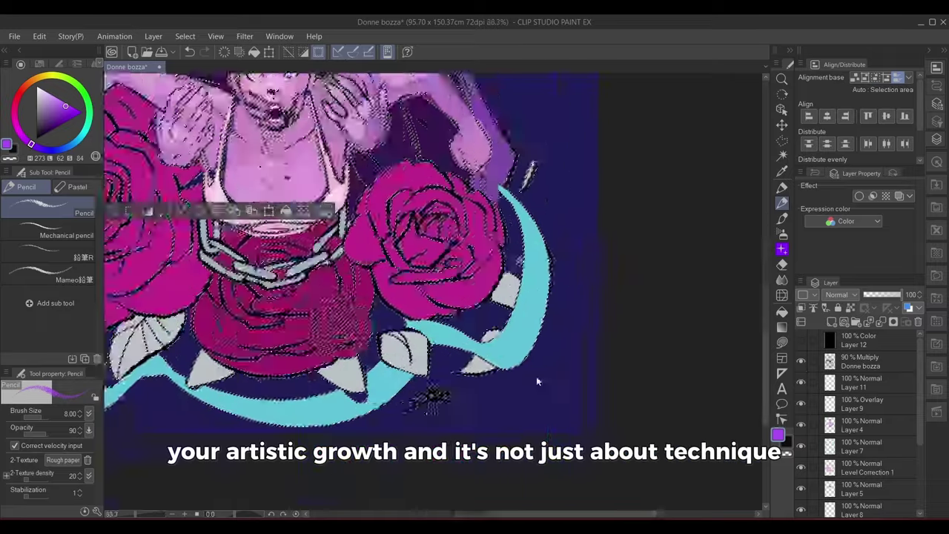
{"action": "scroll", "coordinate": [538, 381], "scroll_direction": "up", "scroll_amount": 1}
{"action": "left_click_drag", "start_coordinate": [538, 381], "coordinate": [644, 419]}
{"action": "left_click", "coordinate": [608, 375], "text": "alt"}
{"action": "left_click", "coordinate": [852, 363]}
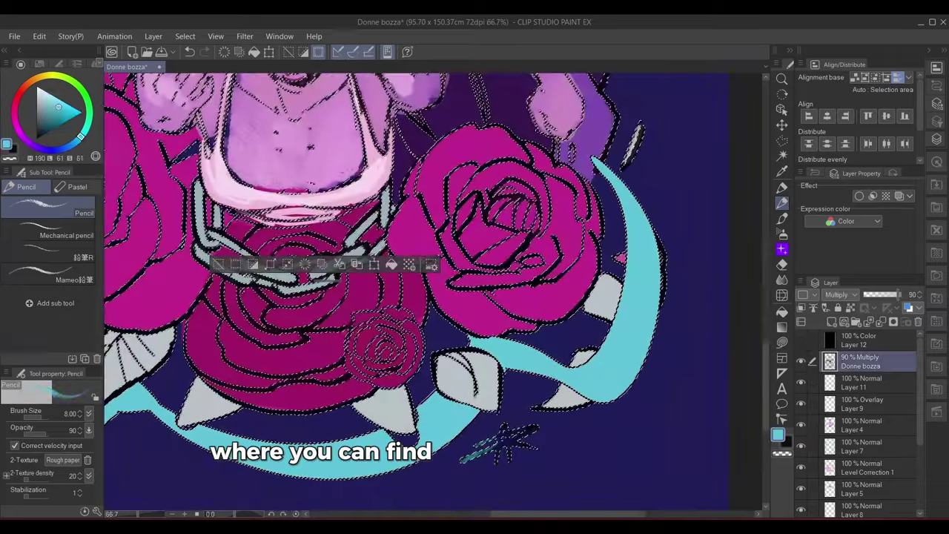
{"action": "key", "text": "p"}
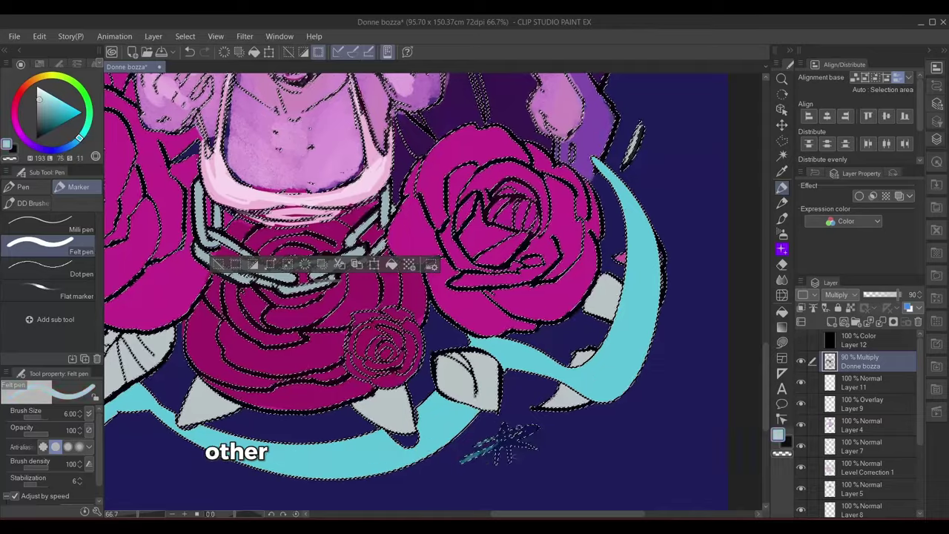
{"action": "key", "text": "ctrl+d"}
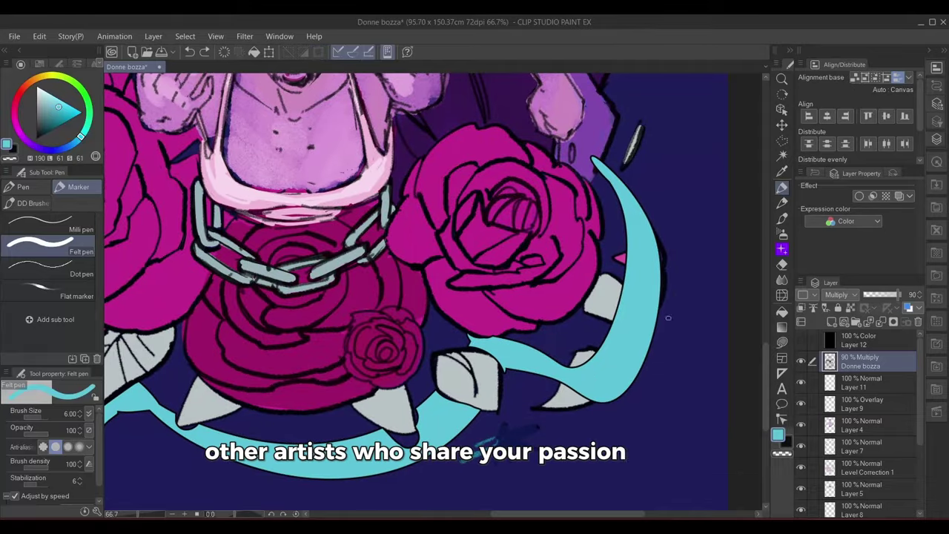
Paint the signature turquoise on a new layer above Donne bozza, limited to a selection from the line art, and clear the selection
{"action": "left_click", "coordinate": [832, 322]}
{"action": "left_click", "coordinate": [830, 383], "text": "ctrl"}
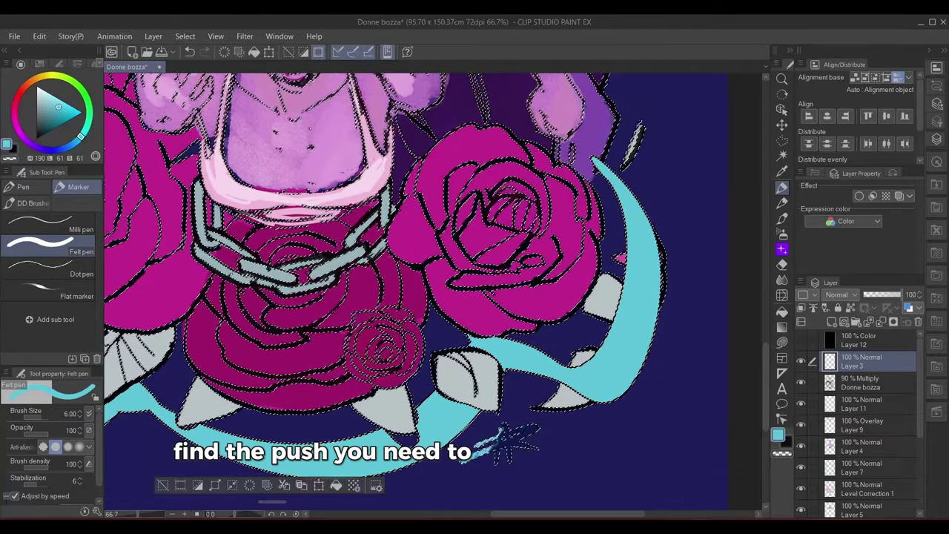
{"action": "key", "text": "ctrl+d"}
{"action": "scroll", "coordinate": [683, 277], "scroll_direction": "down", "scroll_amount": 3}
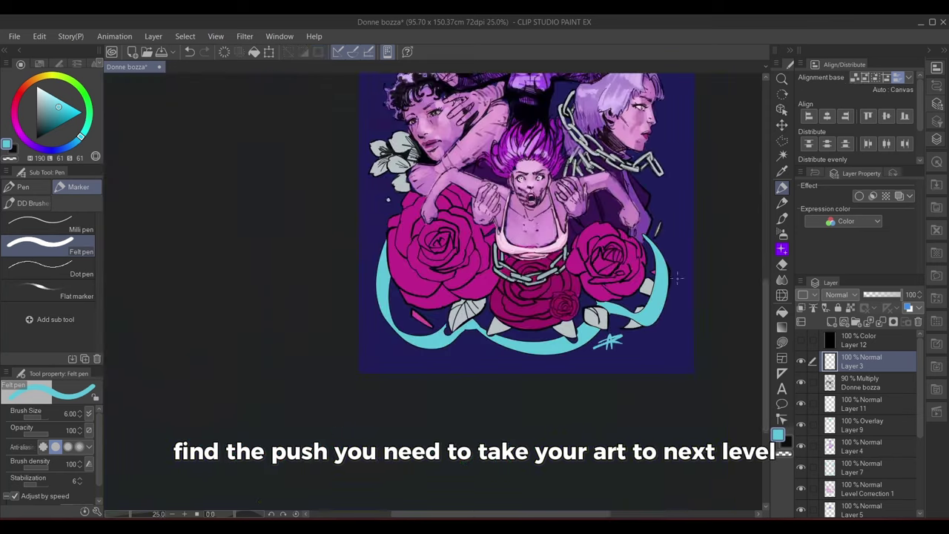
{"action": "scroll", "coordinate": [683, 276], "scroll_direction": "down", "scroll_amount": 2}
{"action": "left_click_drag", "start_coordinate": [692, 263], "coordinate": [617, 295]}
Merge the new signature layer with Donne bozza, check the merged line art by toggling its visibility, and save the illustration
{"action": "scroll", "coordinate": [606, 334], "scroll_direction": "up", "scroll_amount": 2}
{"action": "left_click", "coordinate": [853, 386], "text": "ctrl"}
{"action": "right_click", "coordinate": [853, 388]}
{"action": "left_click", "coordinate": [861, 333]}
{"action": "left_click", "coordinate": [801, 362]}
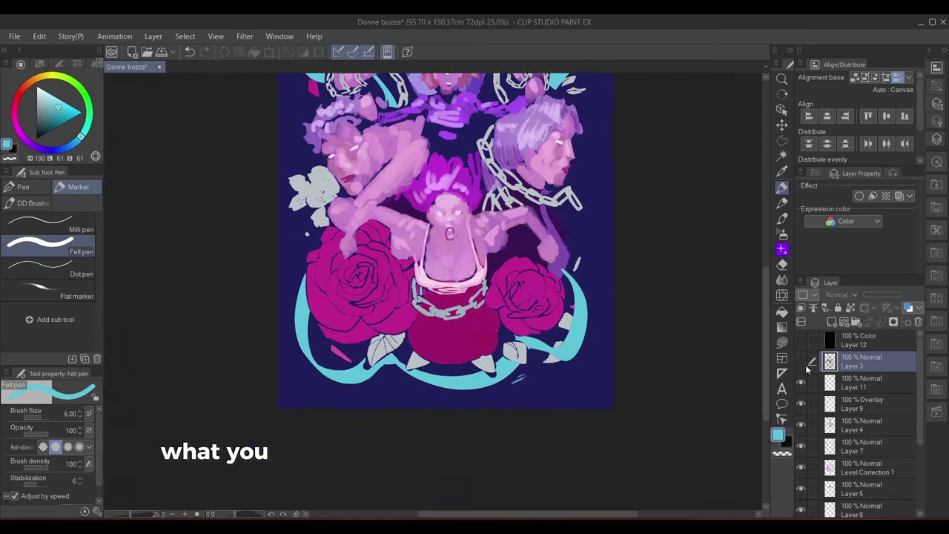
{"action": "key", "text": "ctrl+0"}
{"action": "left_click", "coordinate": [802, 362]}
{"action": "key", "text": "ctrl+s"}
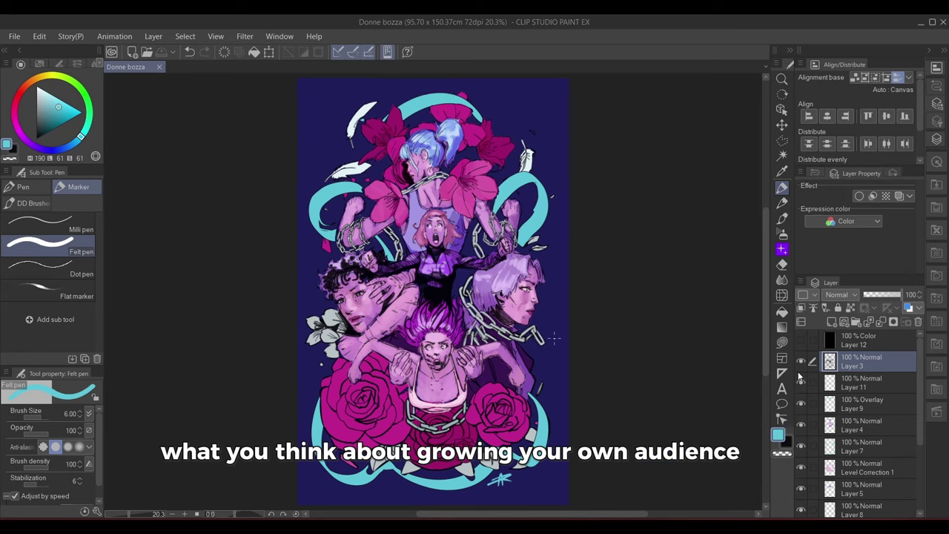